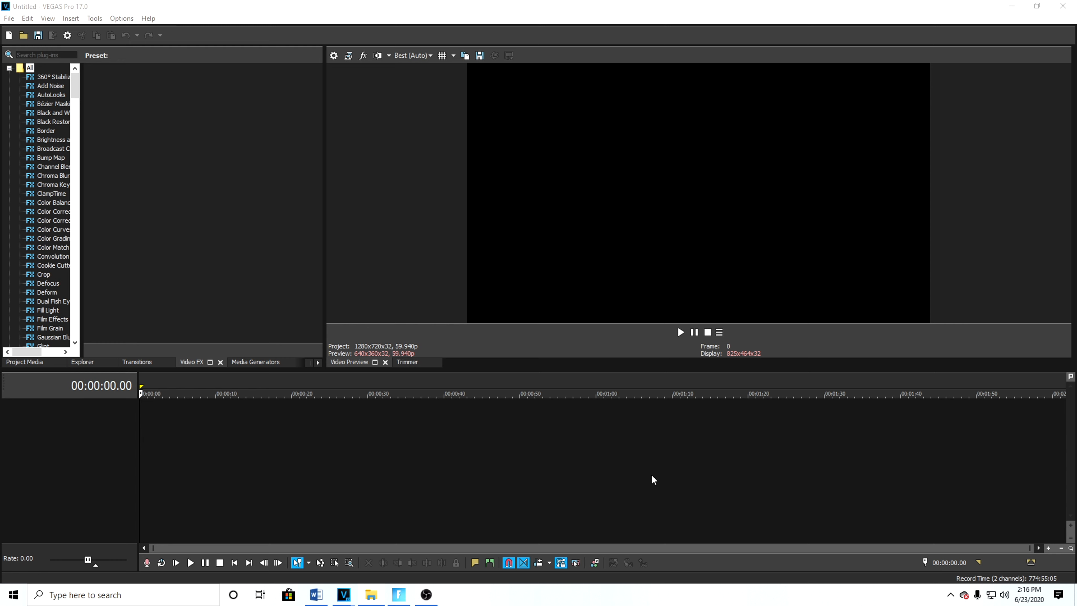
drag(608, 425, 370, 425)
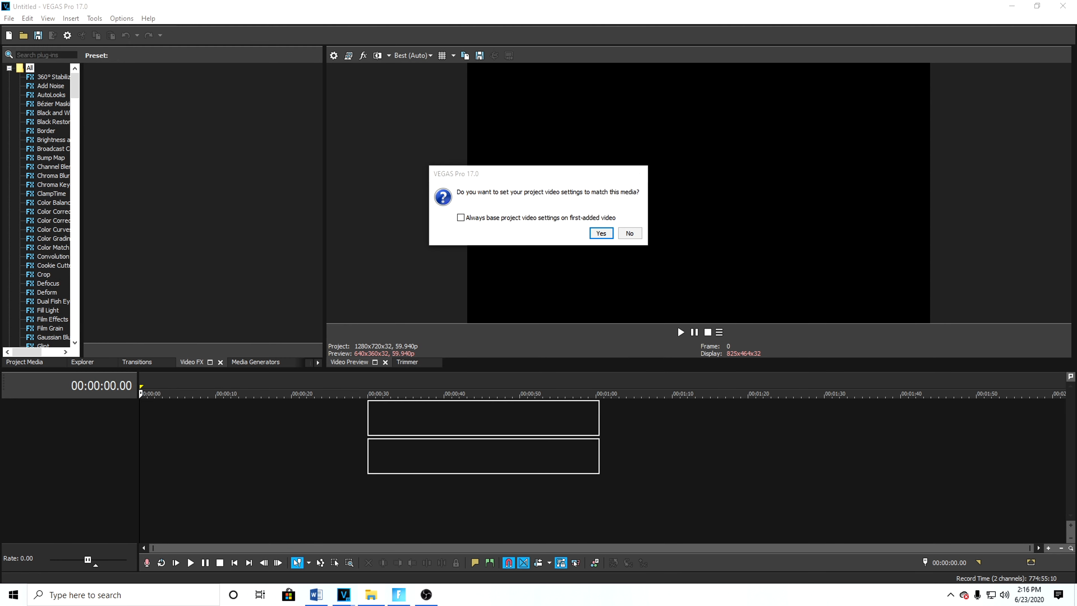
click(601, 233)
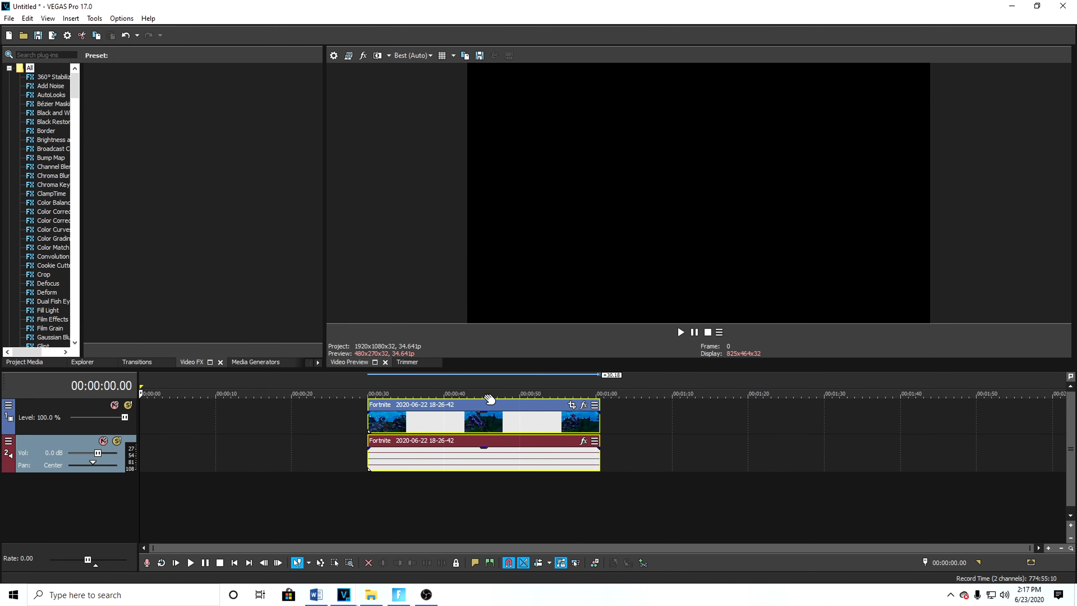
Play the clip to find the cut point, split it at 00:00:43.06 and delete everything before the split
click(432, 420)
click(384, 421)
click(363, 420)
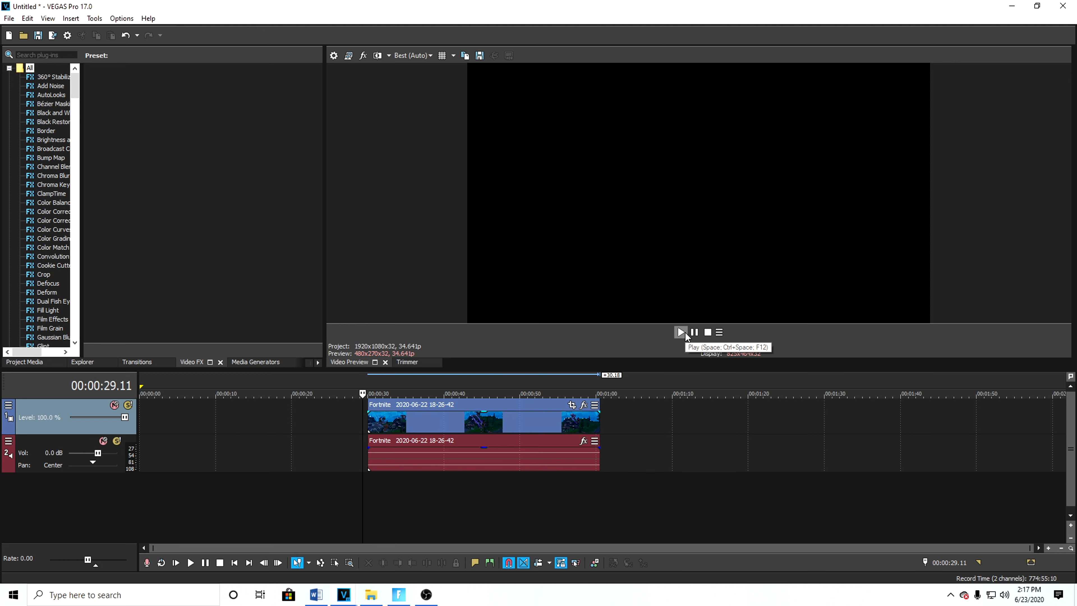
click(686, 334)
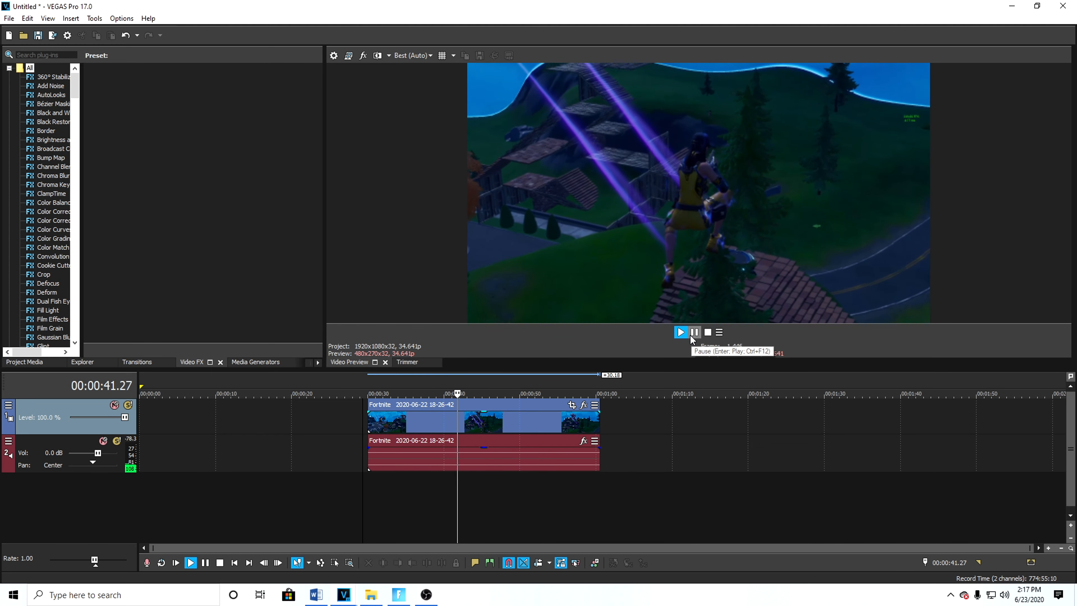
click(694, 332)
key(s)
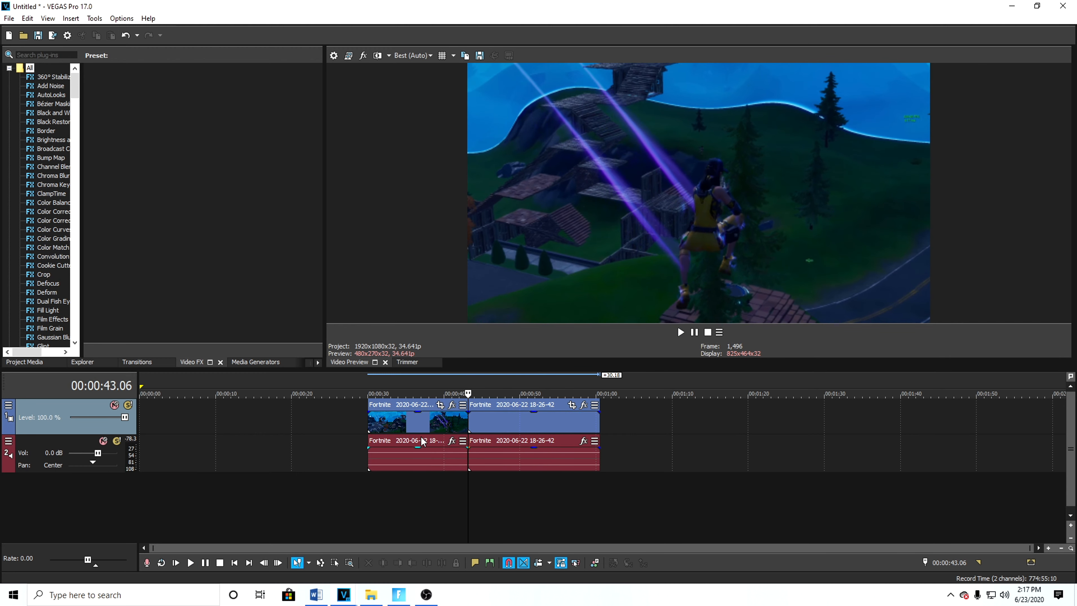
right_click(403, 425)
click(424, 282)
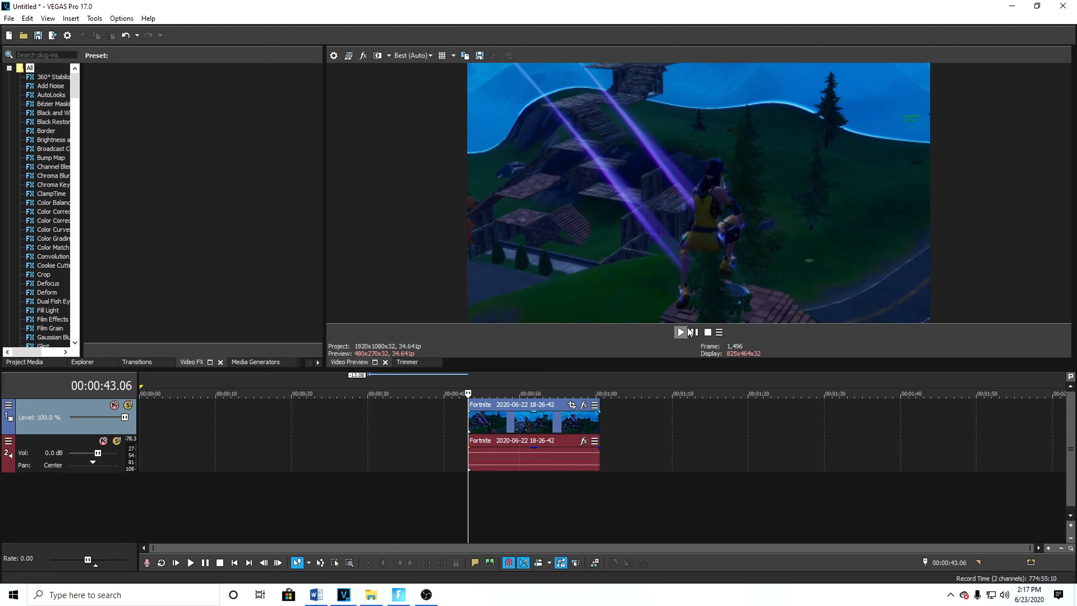
Play the remaining part of the clip and scrub back through it to 00:00:45.16 to review the footage
click(681, 333)
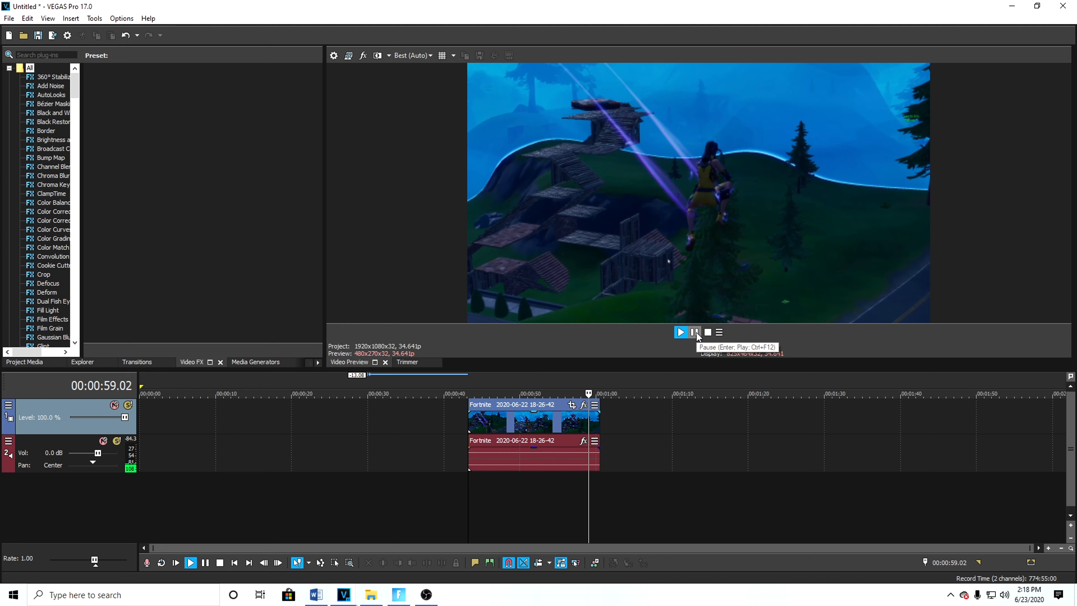
click(694, 332)
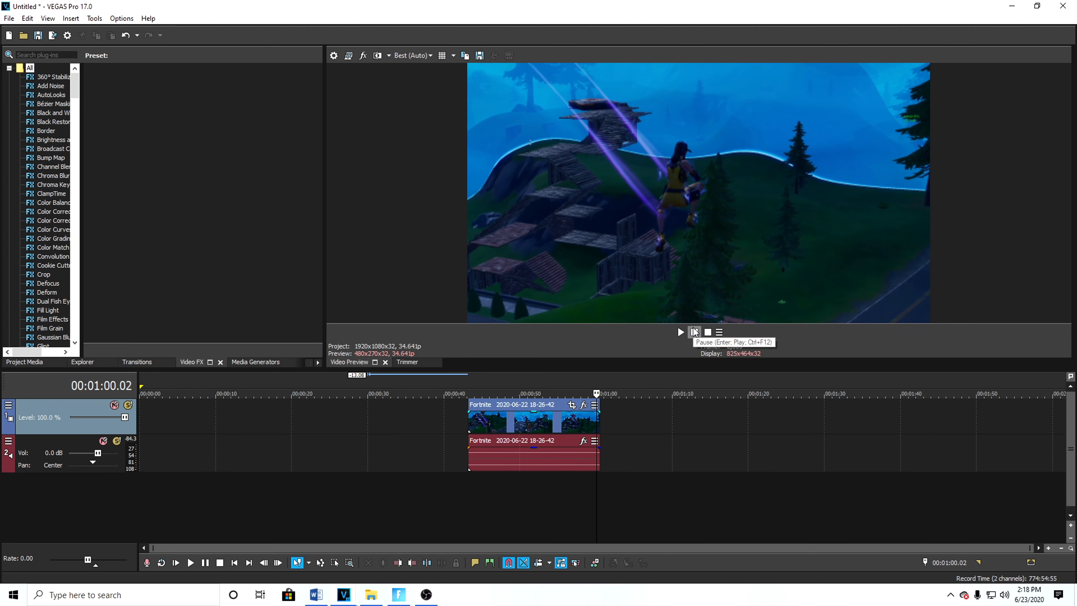
click(566, 423)
click(508, 424)
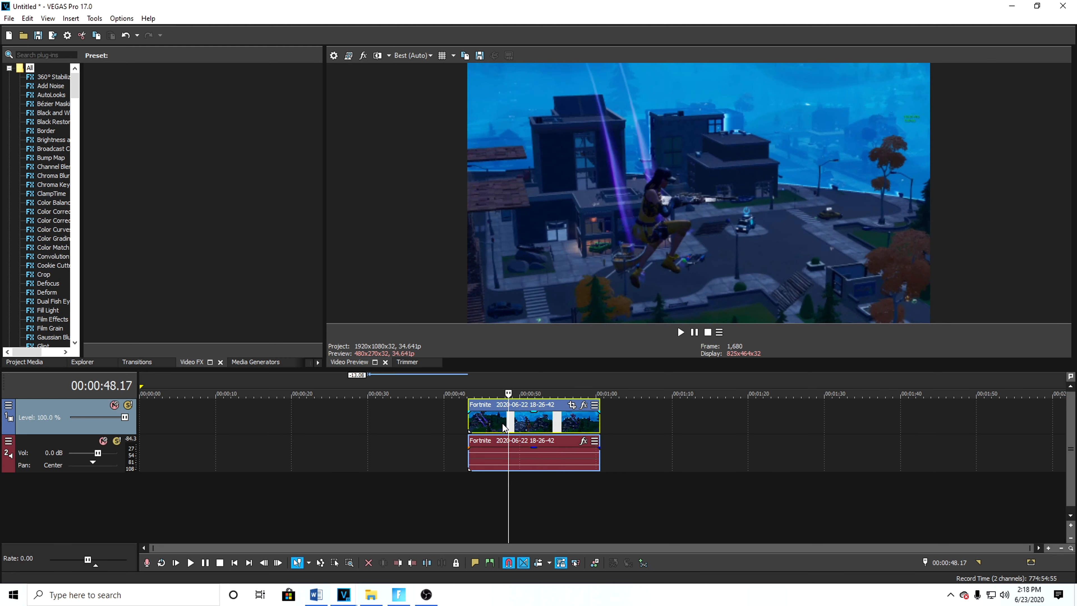
click(502, 423)
click(495, 423)
click(485, 422)
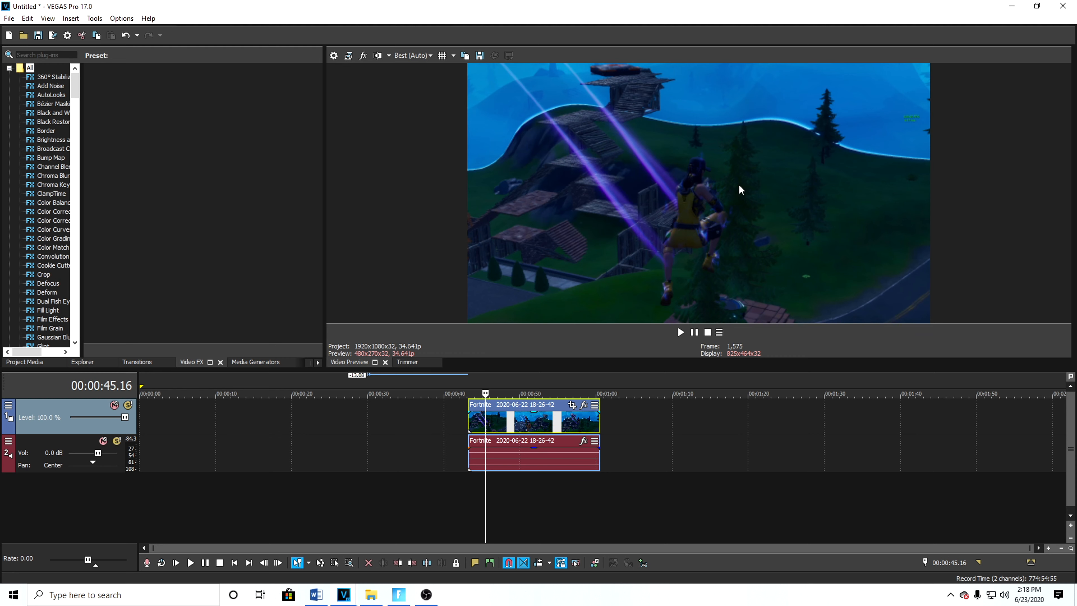
drag(1060, 184, 165, 404)
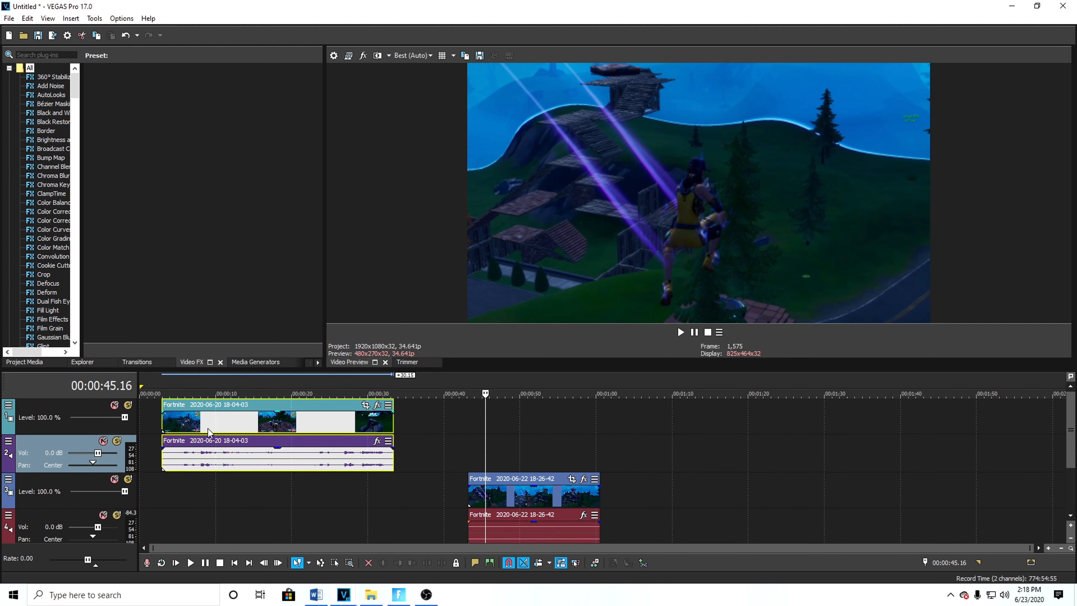
drag(262, 457, 302, 457)
drag(528, 496, 504, 440)
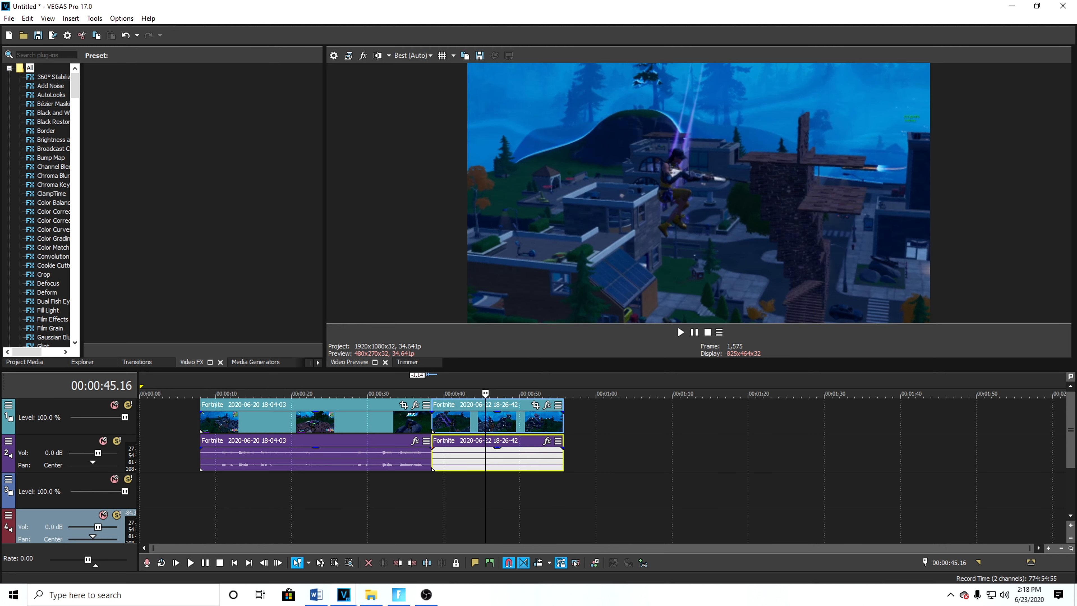
Add the song 404vincent - TALK A LOT (Lyrics) from the timeline start and place the playhead at 00:00:13.16 near the beat drop
drag(1021, 319, 143, 502)
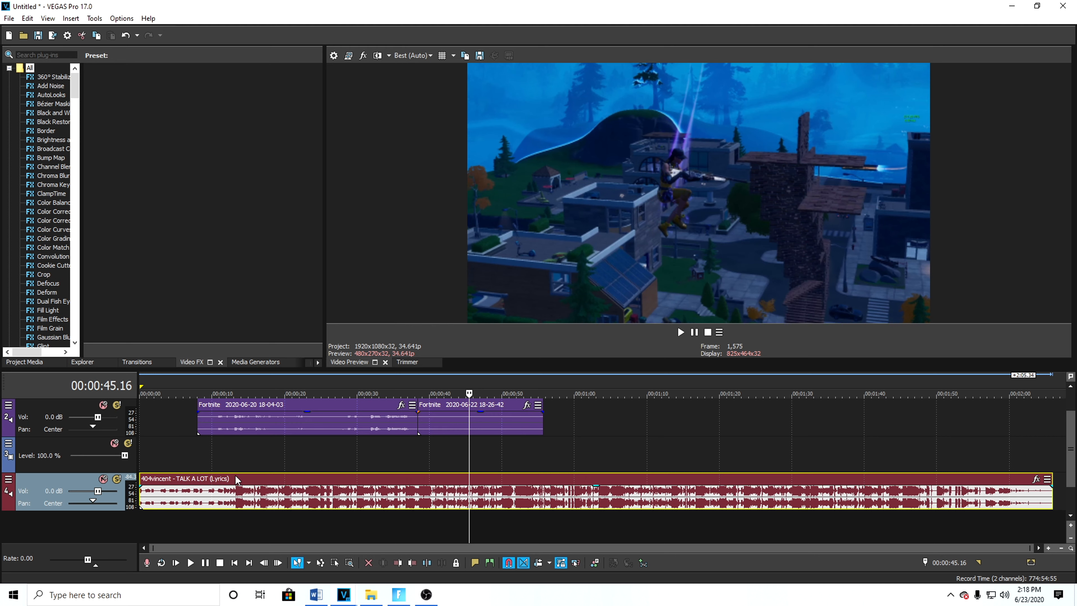
click(244, 457)
click(231, 458)
click(238, 460)
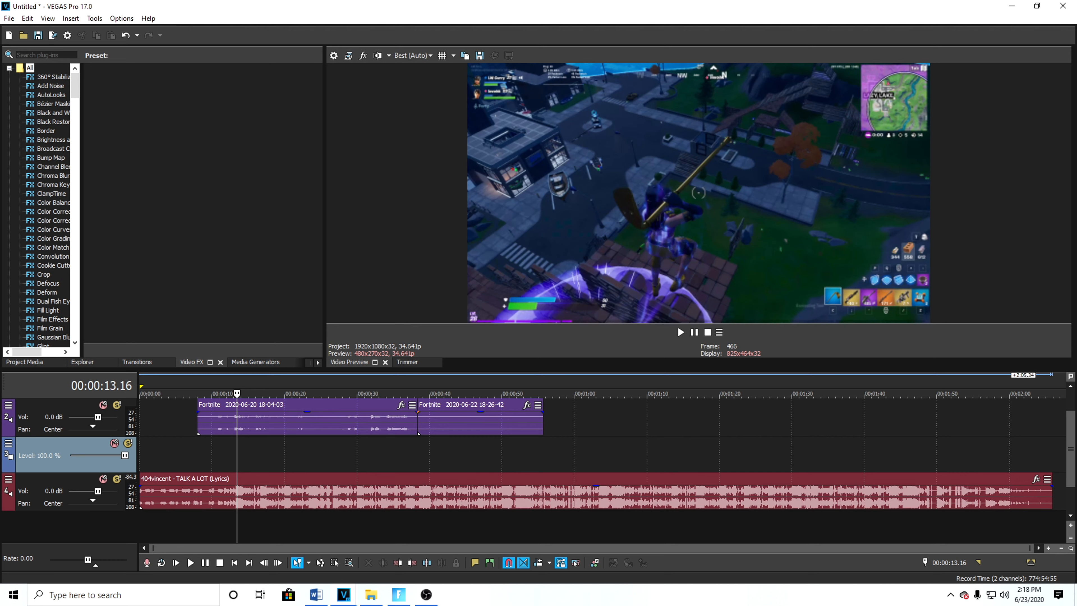
Delete the empty video track between the gameplay audio and the song
drag(1069, 449, 1060, 429)
right_click(44, 475)
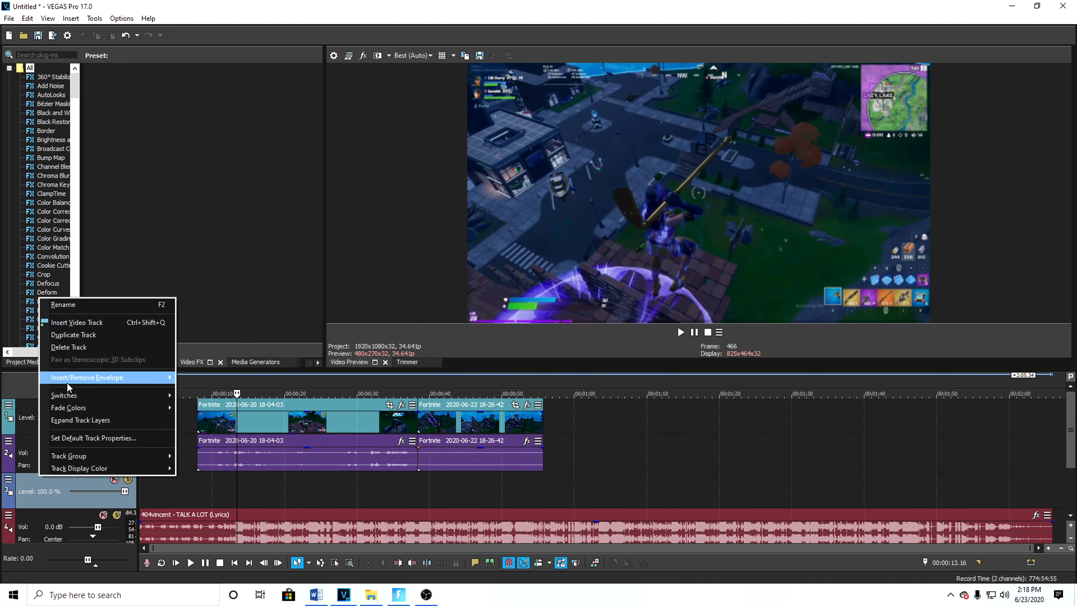
click(68, 347)
click(325, 426)
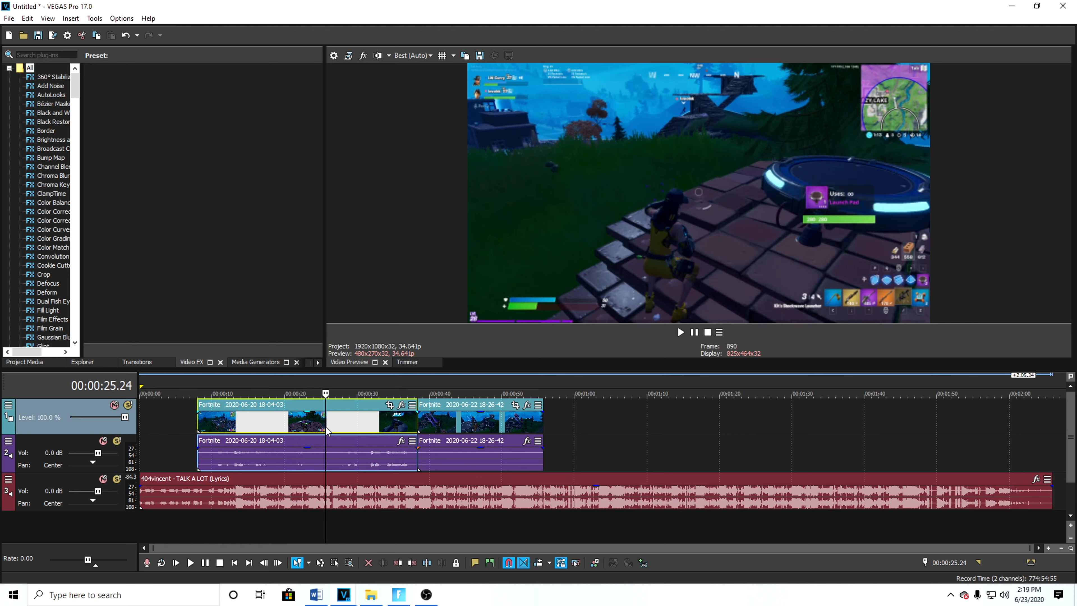
click(318, 426)
click(329, 423)
click(338, 425)
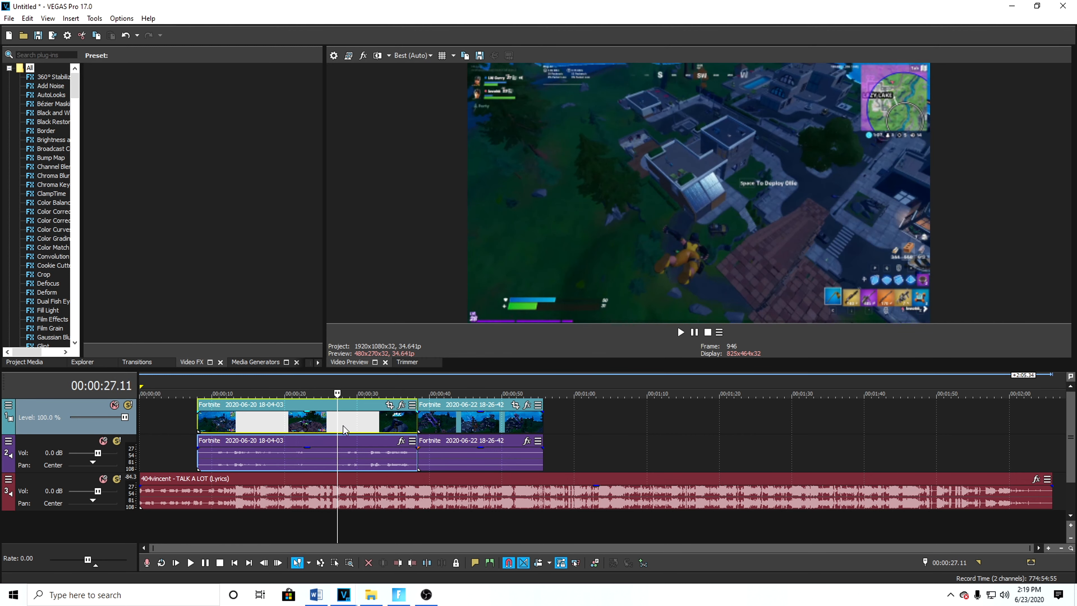
click(344, 426)
click(348, 424)
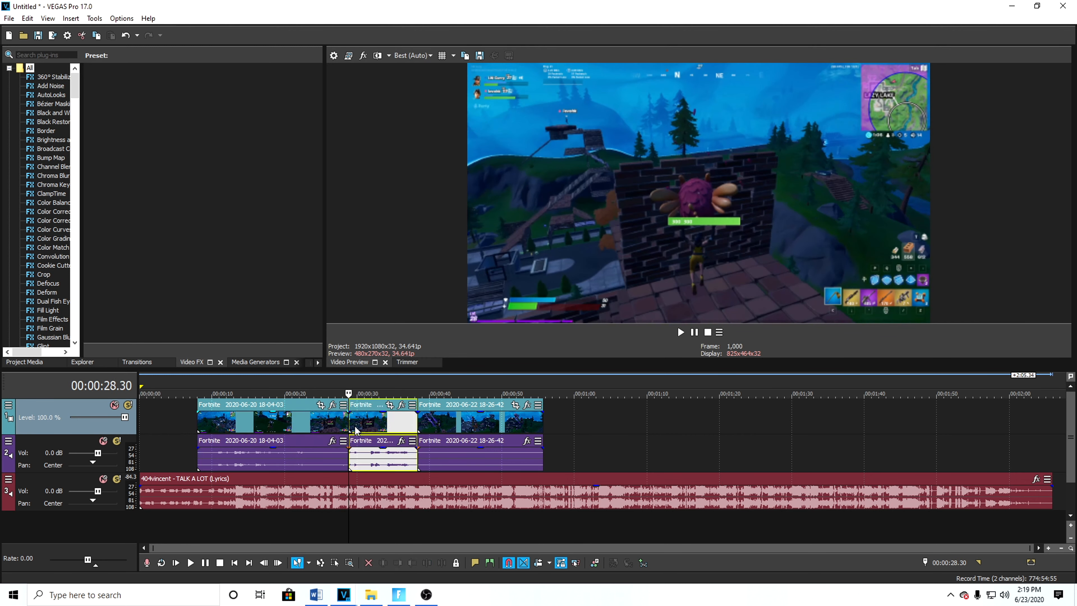
right_click(295, 421)
click(329, 283)
Move the remaining 2020-06-20 clip to start at about 8.5 seconds, so that it spans the song's beat drop
mouse_move(380, 425)
mouse_down()
mouse_move(236, 425)
mouse_move(224, 475)
mouse_up()
click(227, 488)
click(241, 494)
click(235, 494)
scroll(451, 491, up, 3)
scroll(505, 493, up, 2)
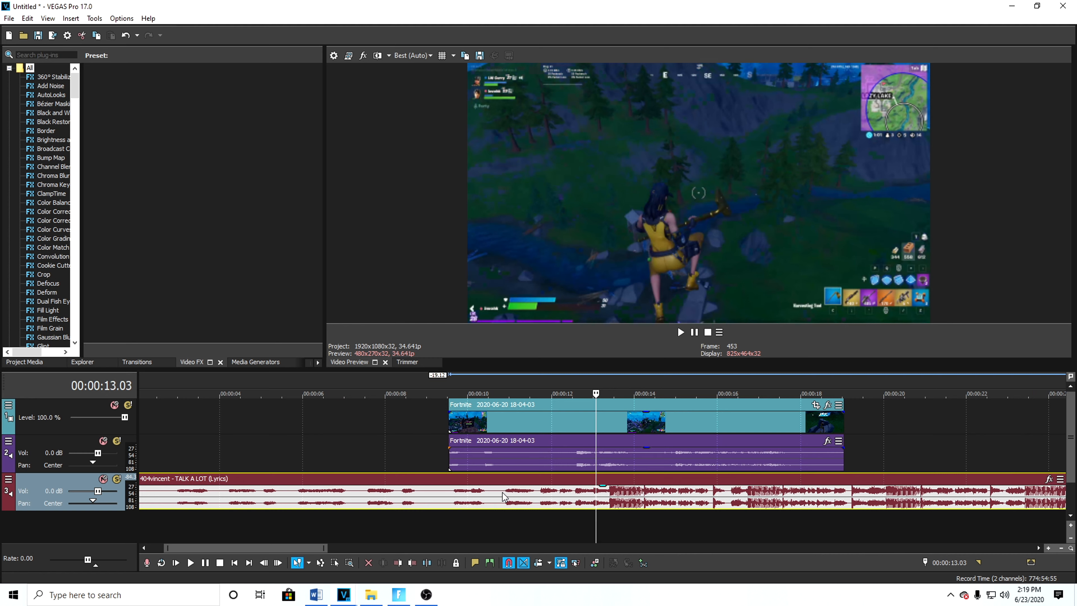
scroll(634, 508, up, 2)
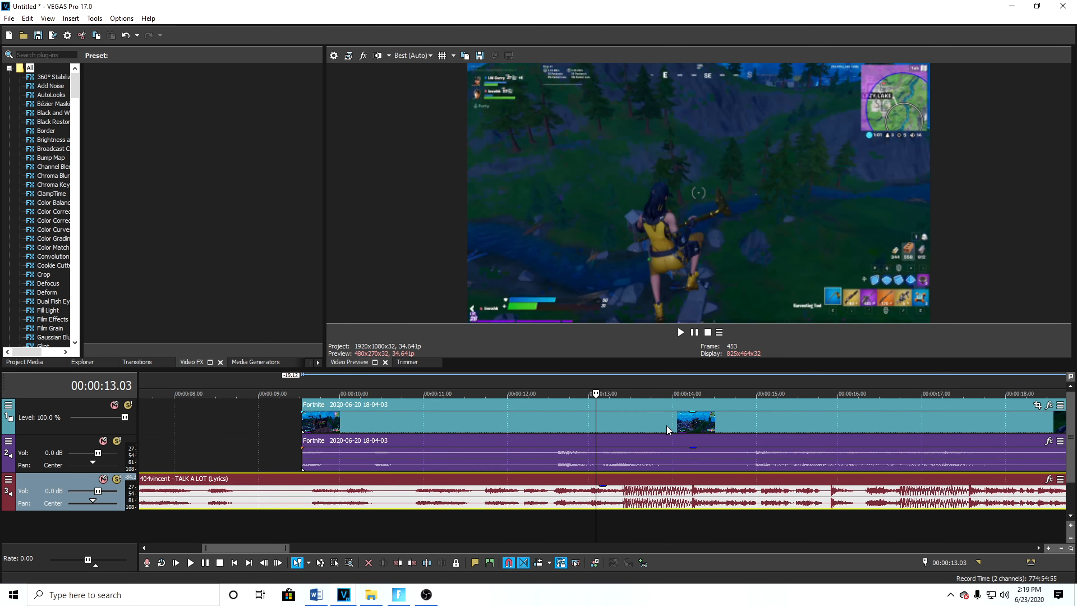
drag(669, 428, 586, 428)
Locate the song's beat drop and play from 00:00:07.17 to check the gameplay clip's timing against it
click(621, 497)
click(625, 505)
click(629, 505)
click(626, 504)
scroll(644, 514, up, 1)
scroll(644, 513, down, 4)
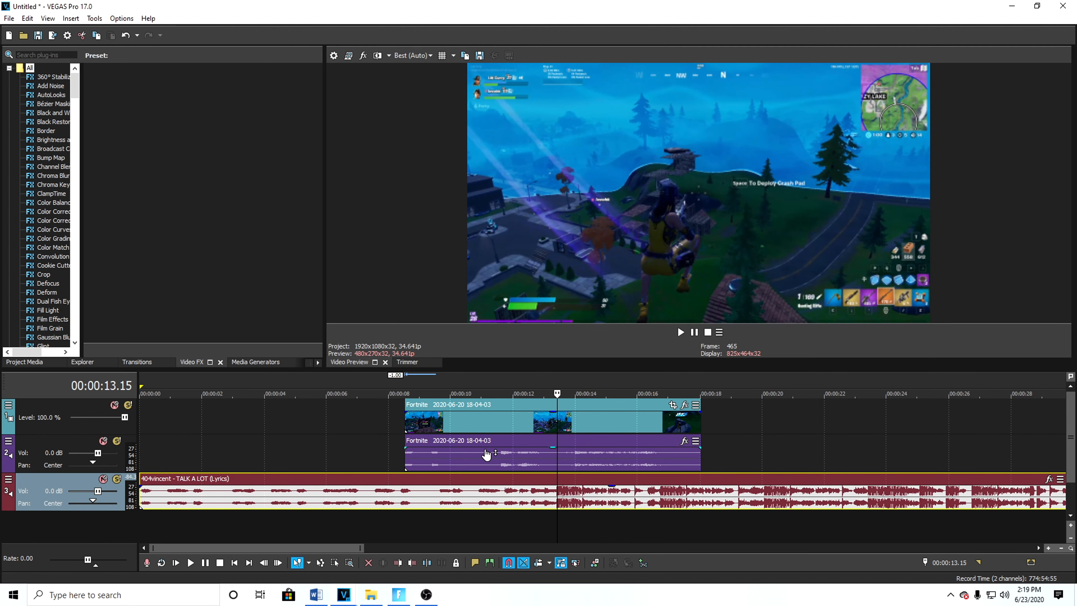
click(372, 461)
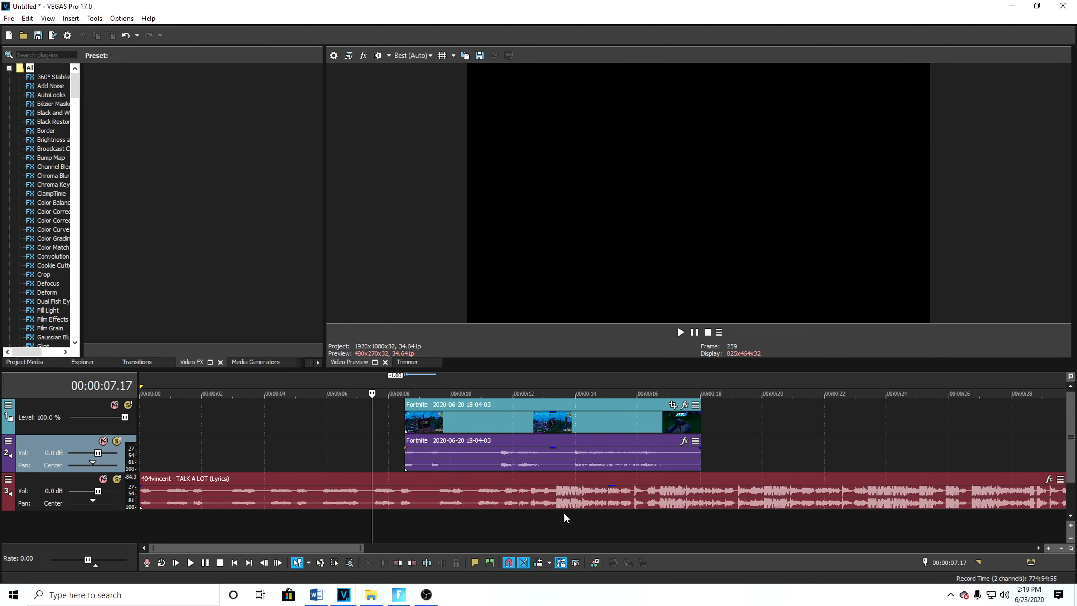
click(680, 332)
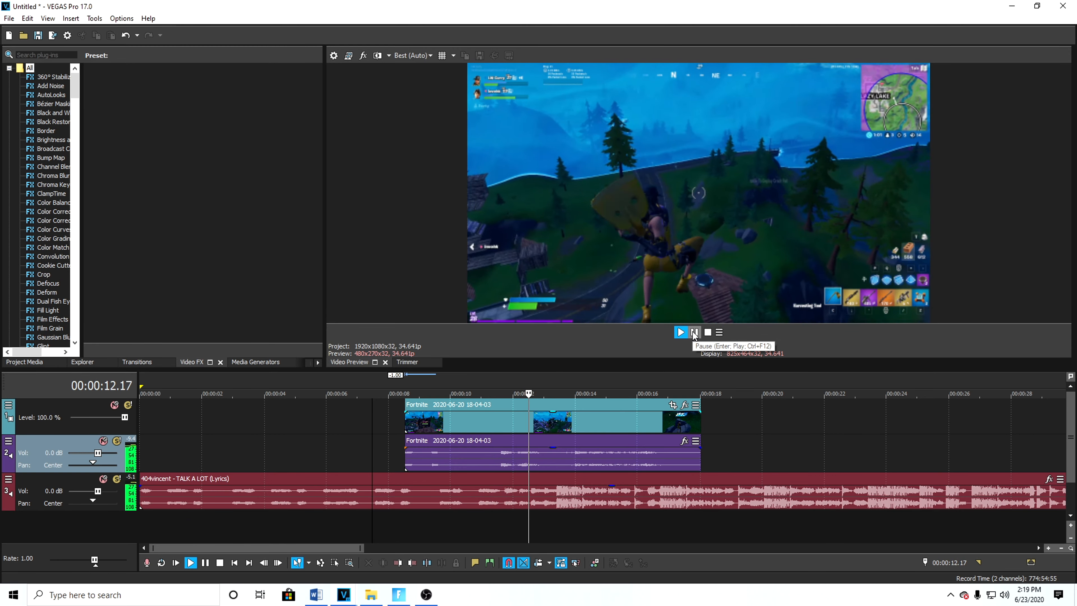
click(695, 333)
Place the playhead exactly on the beat drop at 00:00:13.14 and insert a marker there
click(555, 507)
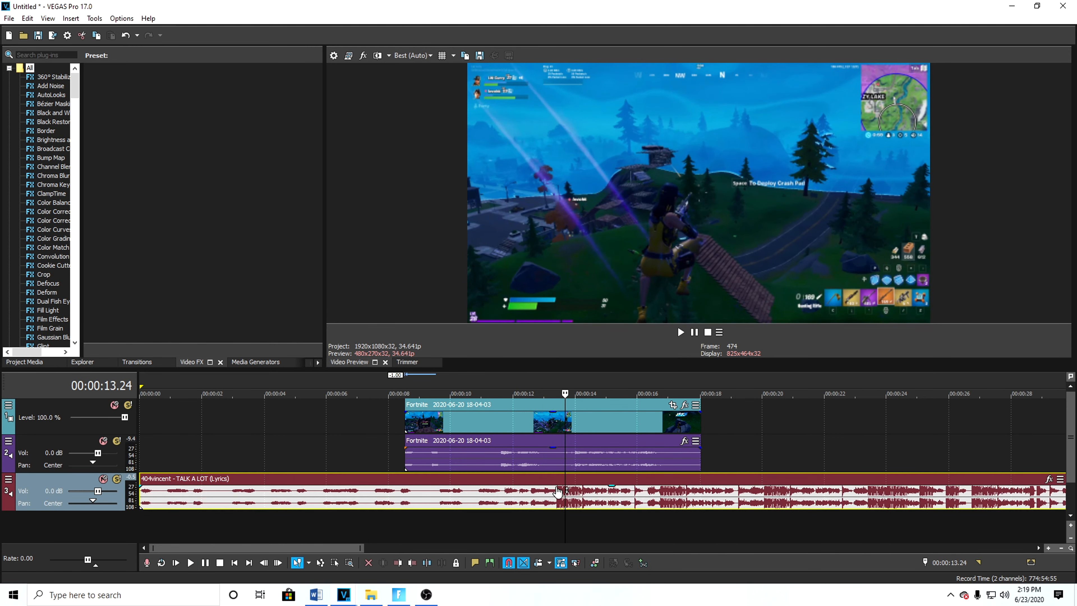
scroll(566, 509, up, 5)
click(603, 502)
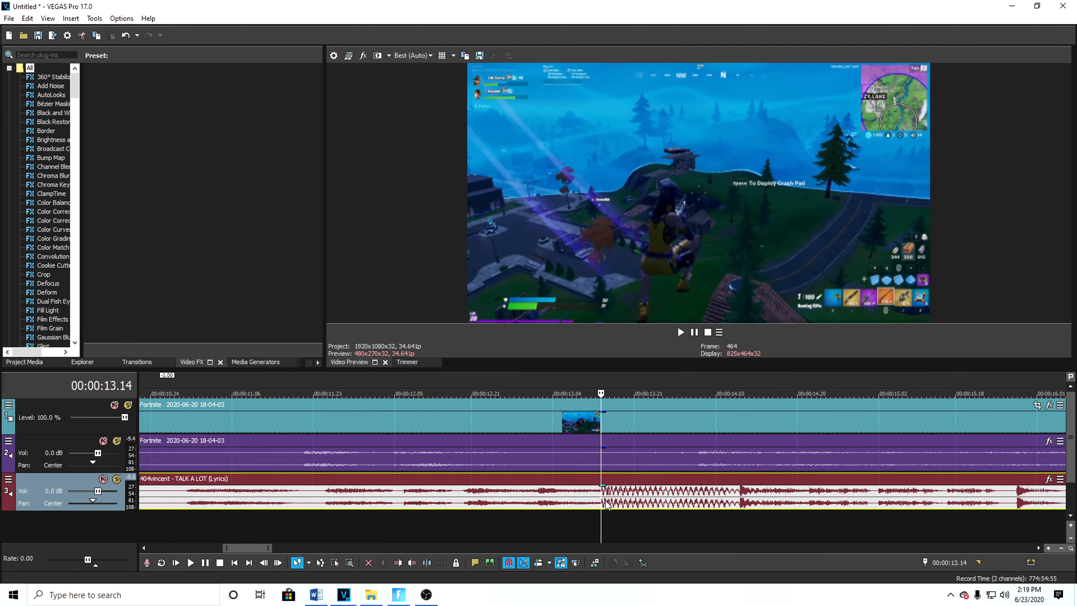
scroll(459, 482, down, 5)
scroll(459, 482, up, 1)
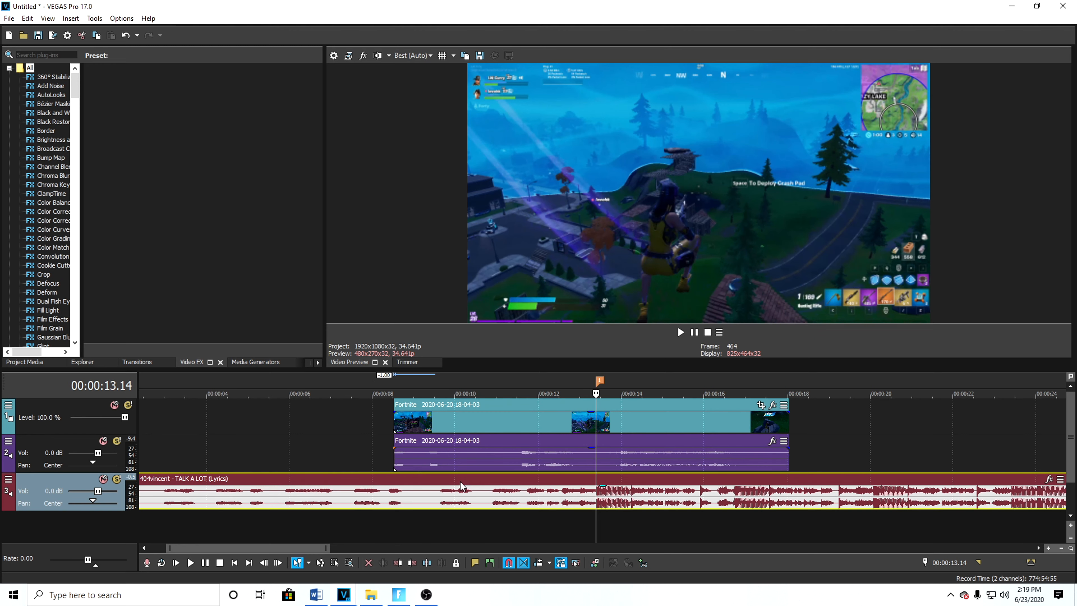
Shift the 2020-06-20 clip about 13 frames earlier and play from 00:00:11.26 to check it against the marker
drag(571, 424, 557, 426)
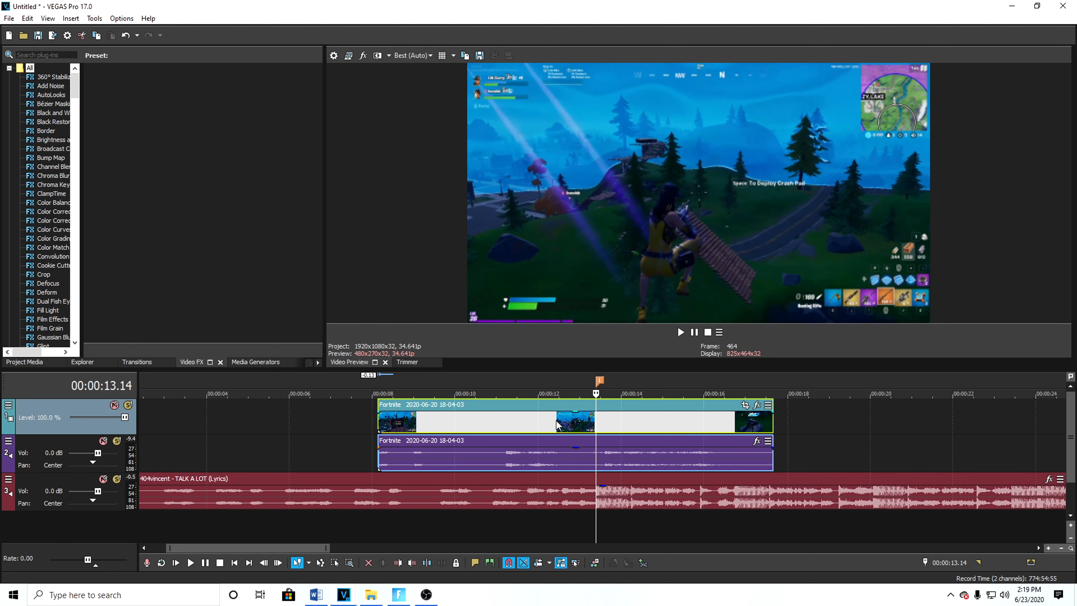
scroll(558, 425, up, 5)
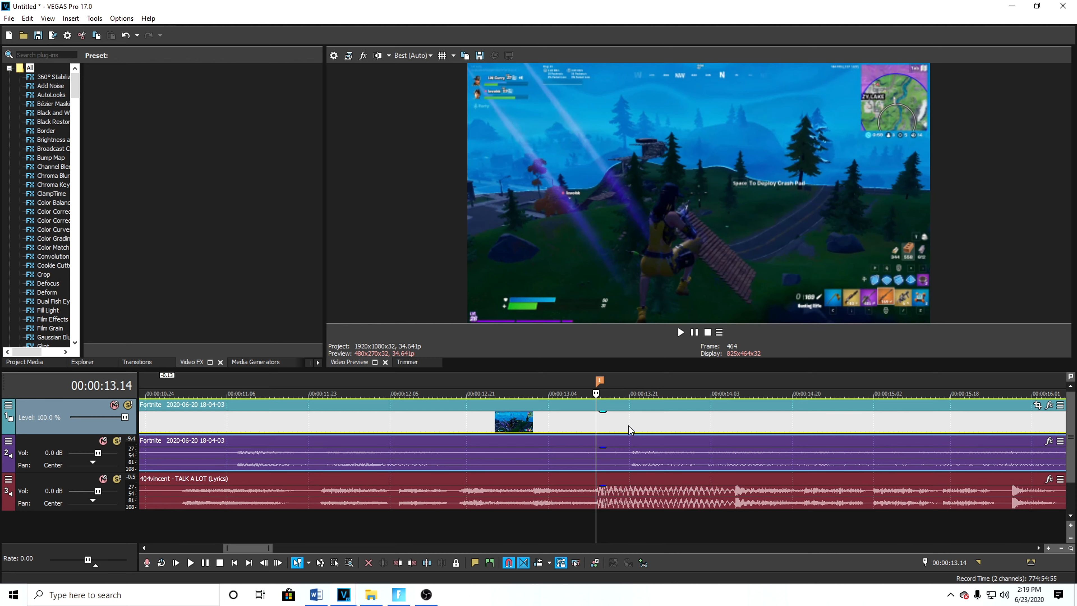
click(323, 426)
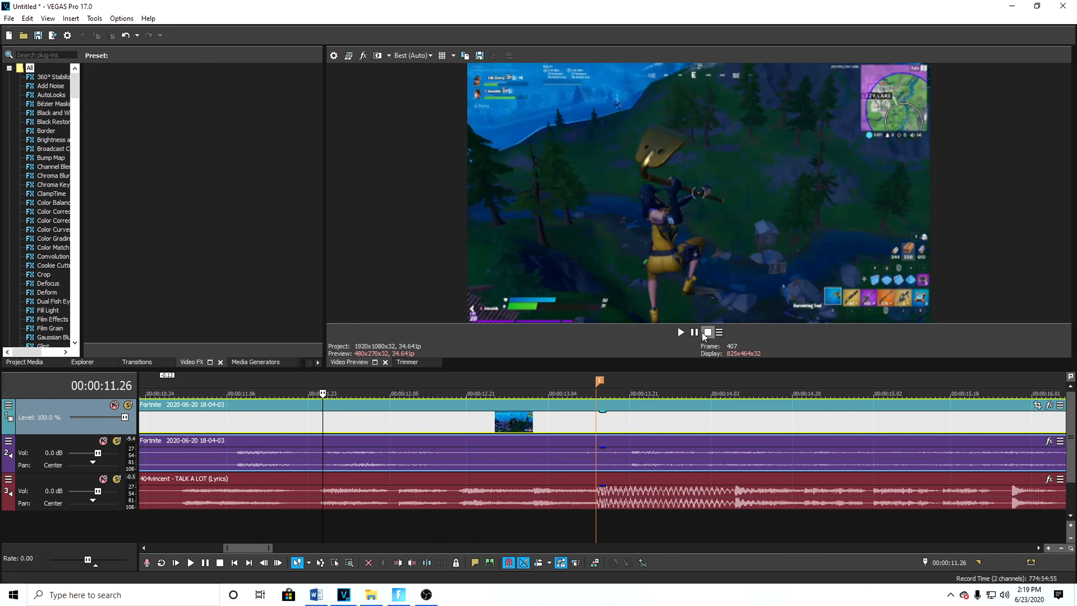
key(space)
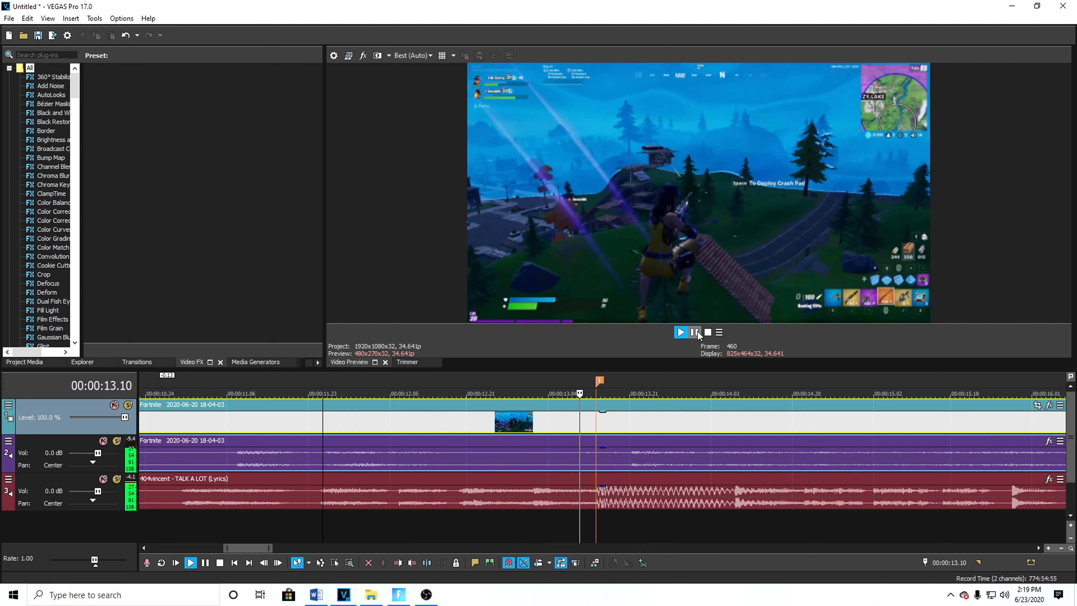
click(696, 333)
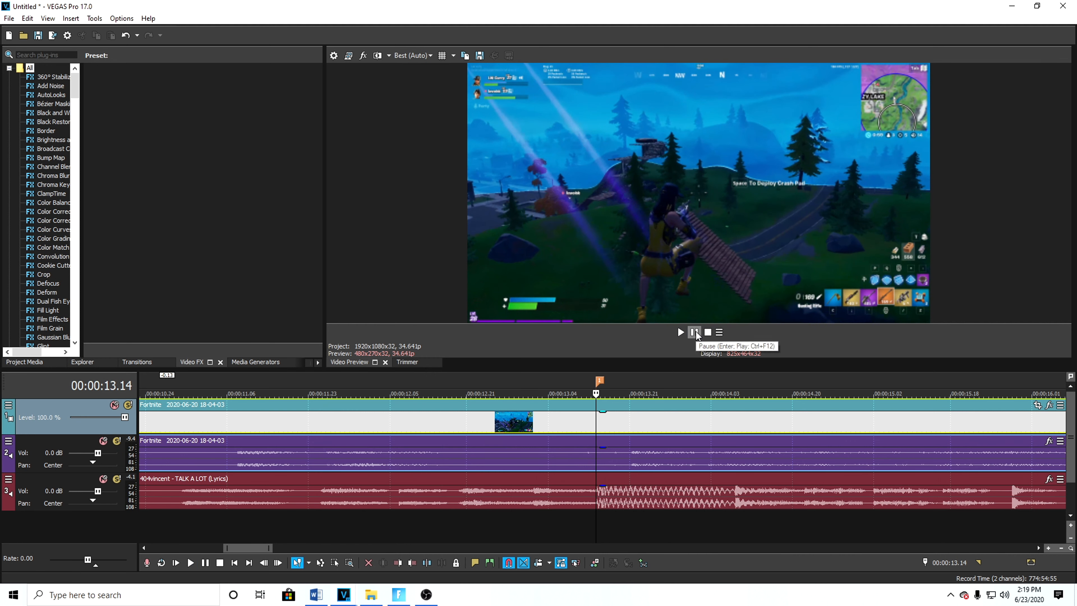
Split the 2020-06-20 clip at 00:00:13.19 and move its first part earlier to start at about 2 seconds
click(634, 418)
key(Left)
key(Left)
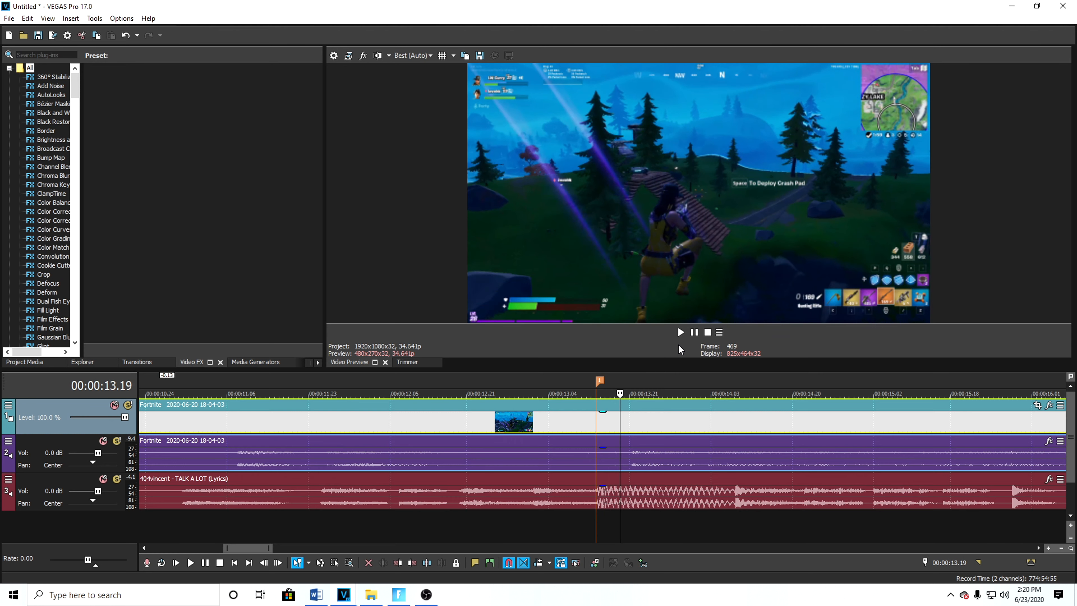
key(Right)
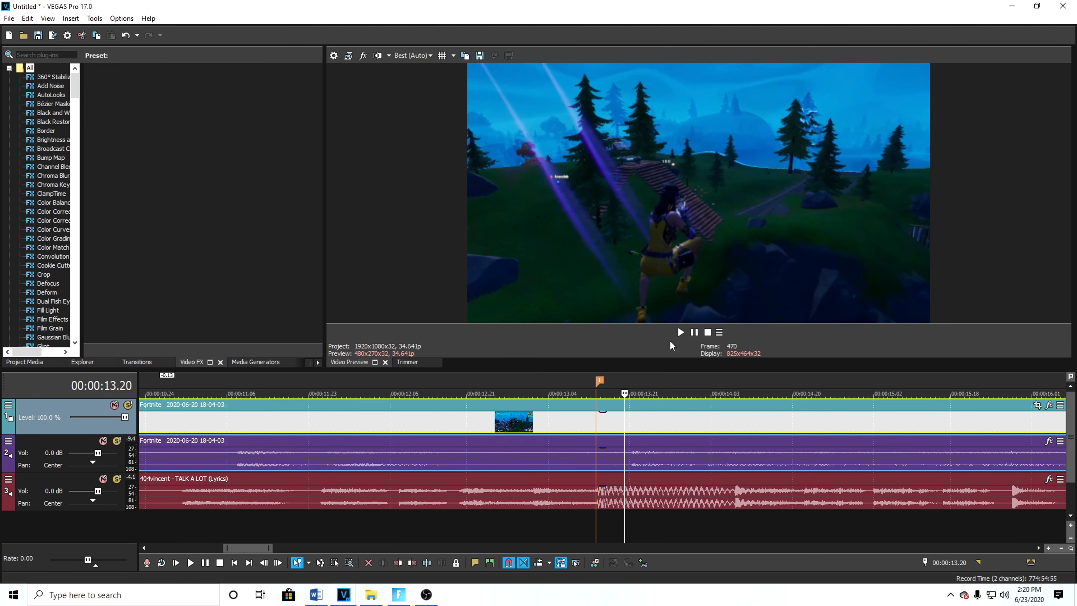
key(Left)
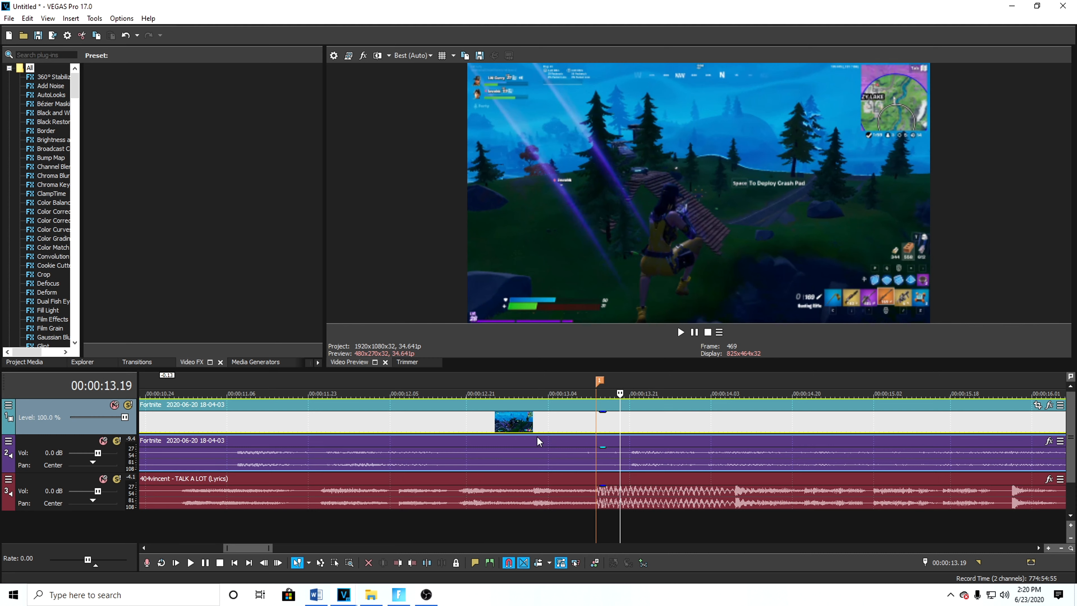
key(s)
scroll(532, 422, down, 5)
drag(372, 410, 251, 408)
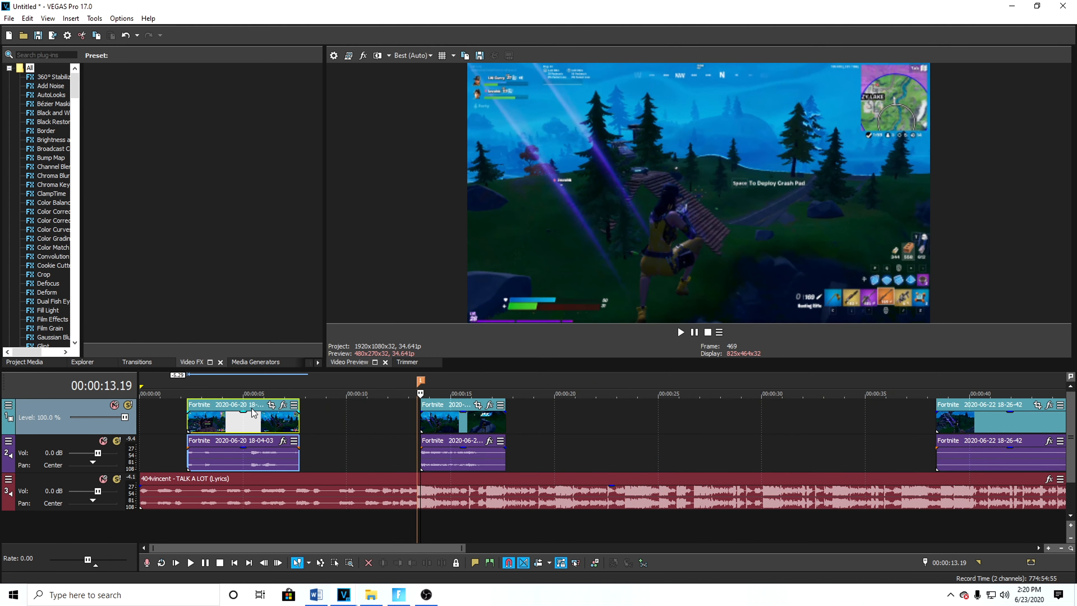
Move the second part of the 2020-06-20 clip slightly earlier so it starts exactly at the beat-drop marker
scroll(624, 504, up, 5)
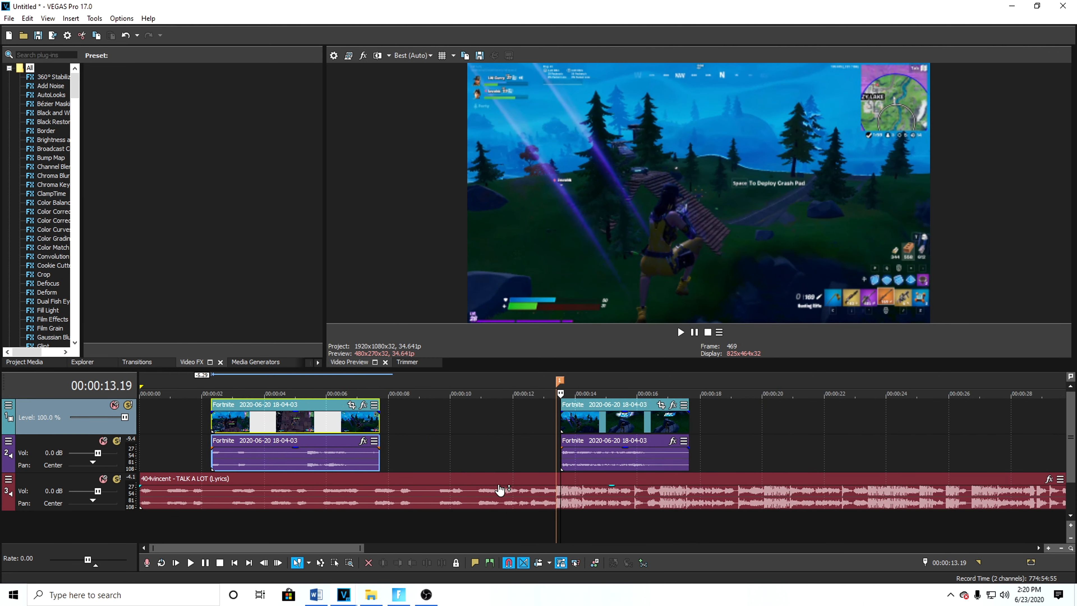
drag(677, 420, 658, 417)
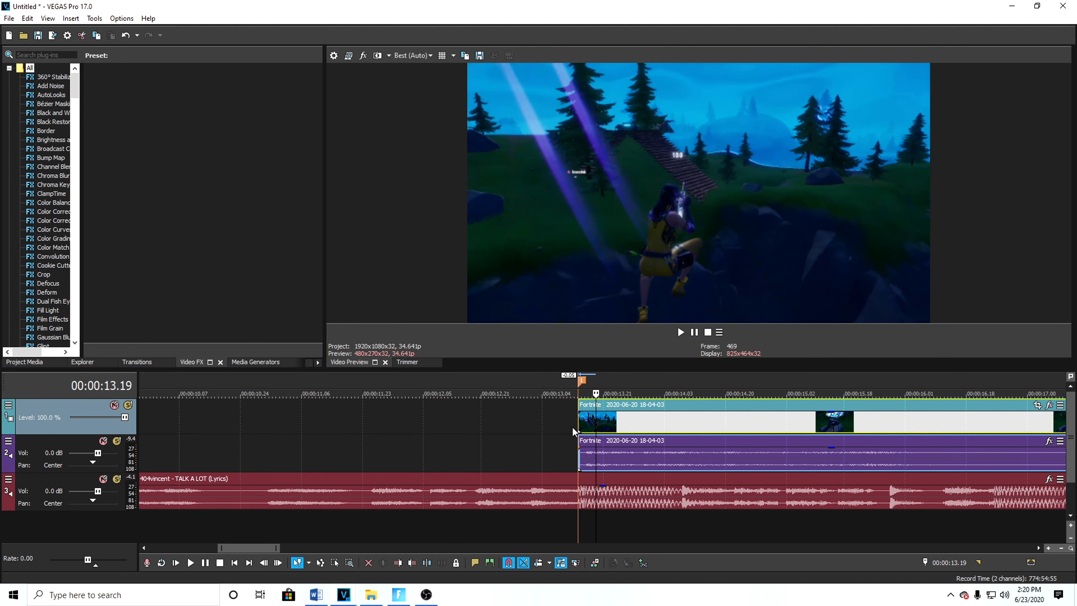
click(529, 439)
scroll(540, 461, down, 5)
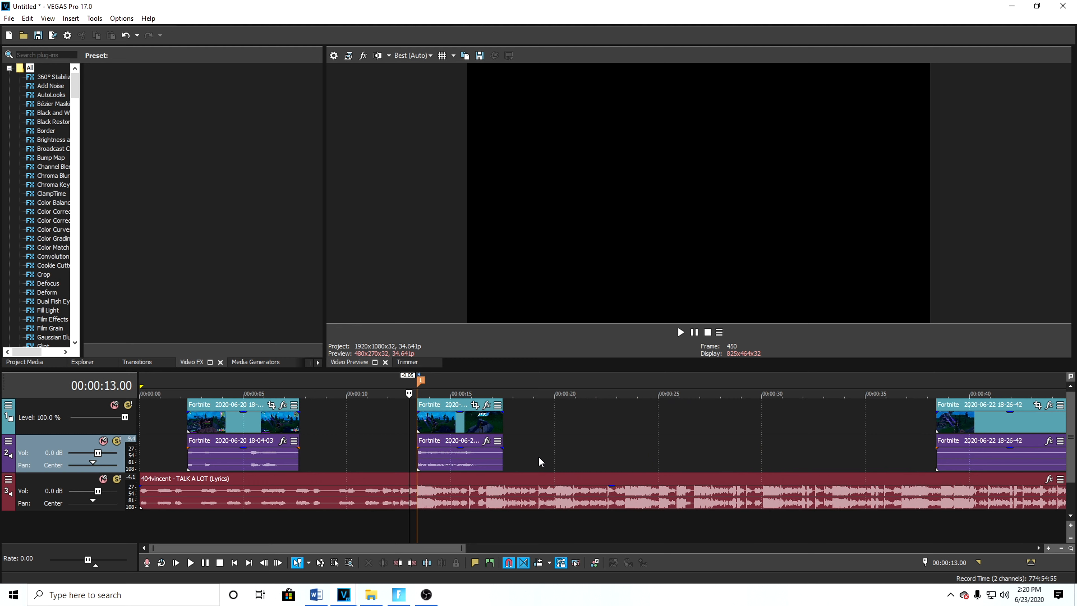
Move the first part of the 2020-06-20 clip about 0.7 seconds earlier to start at about 1.6 seconds
click(215, 432)
mouse_move(259, 428)
mouse_down()
mouse_move(268, 431)
mouse_move(246, 427)
mouse_up()
drag(982, 428, 396, 483)
click(299, 450)
scroll(473, 455, up, 4)
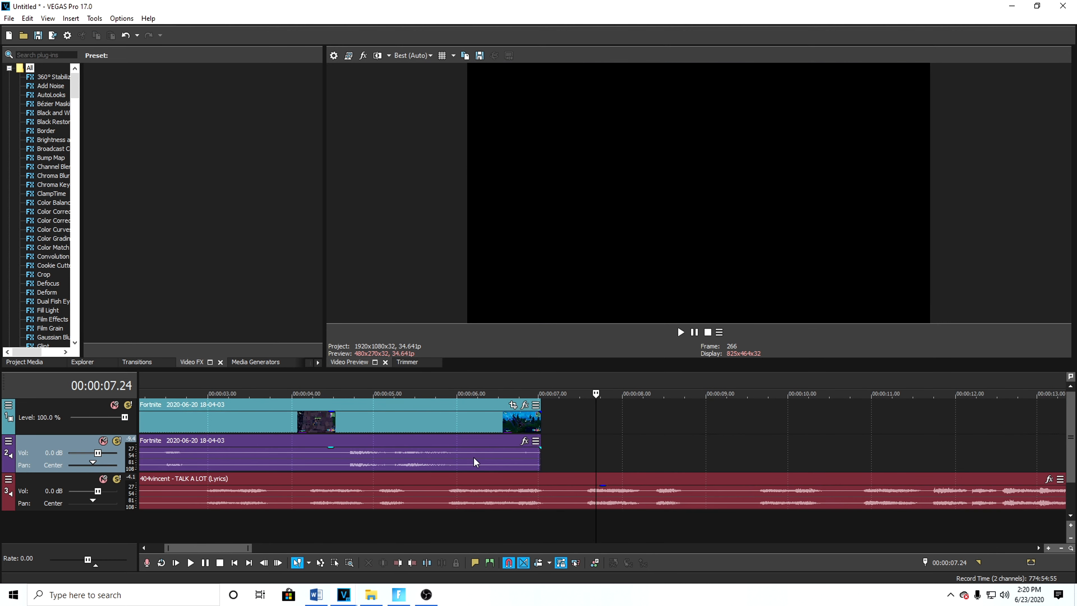
click(458, 495)
scroll(492, 465, down, 3)
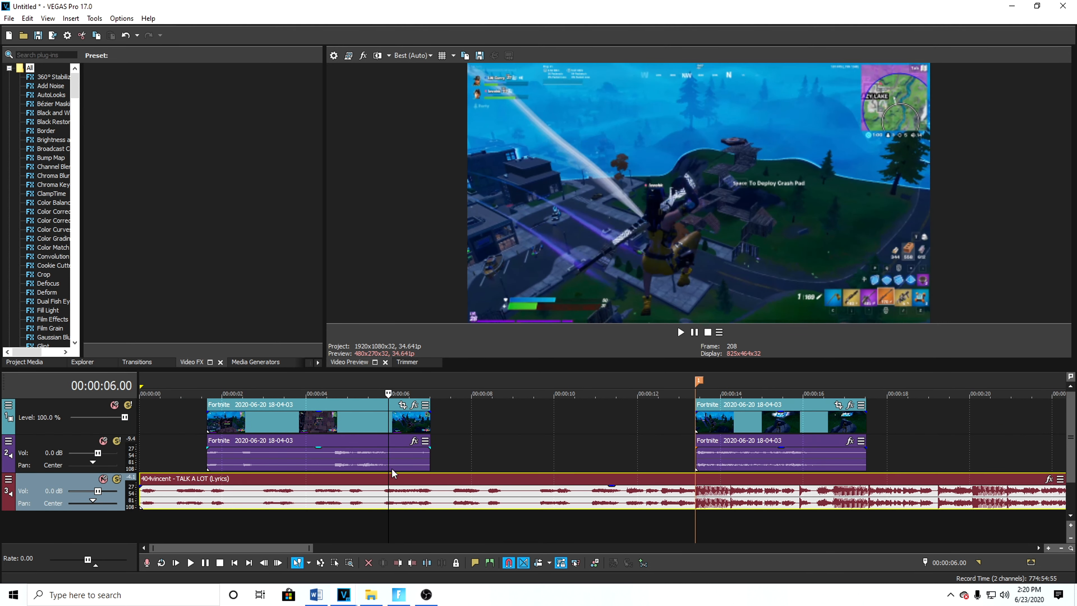
Play the timeline from 00:00:04.07 to review the first clip and the gap before the beat drop
click(314, 429)
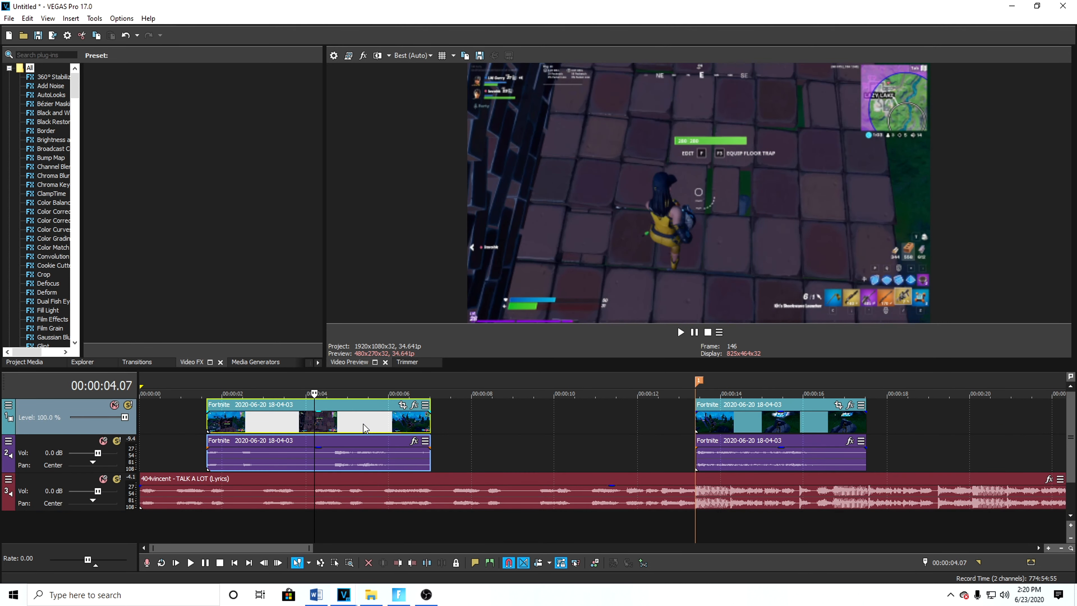
click(681, 332)
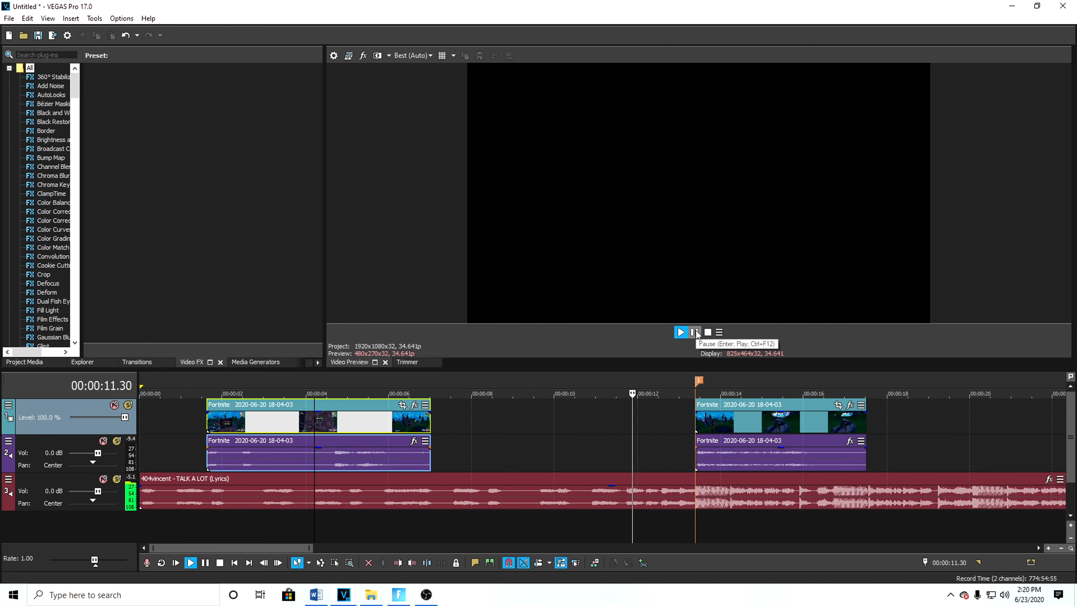
click(694, 332)
scroll(673, 493, up, 5)
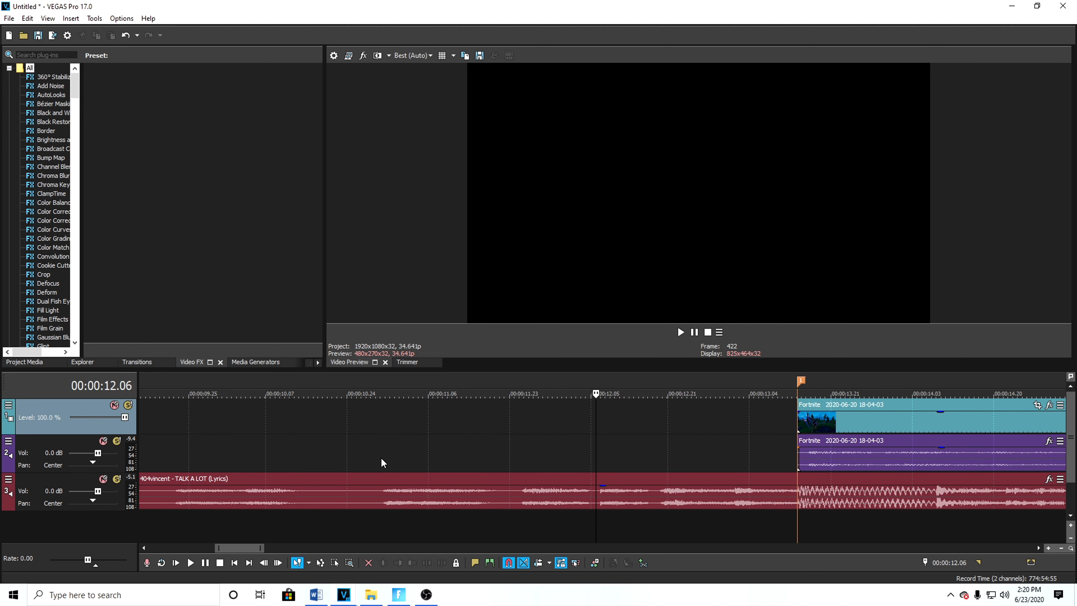
Replay the song's lead-in from 00:00:10.34 and 00:00:11.27 to check the beats just before the marker
click(393, 465)
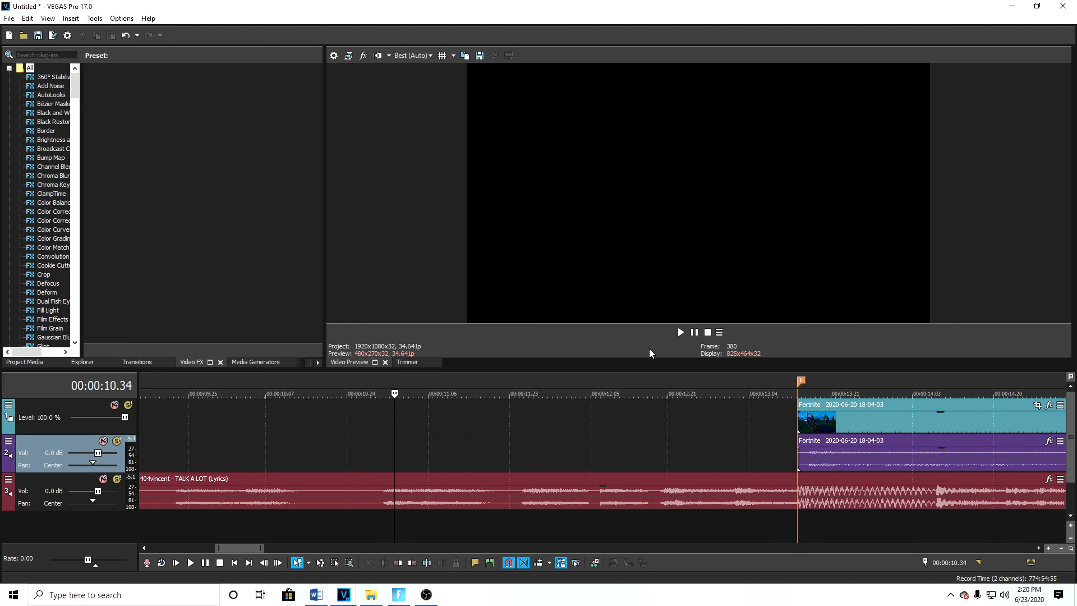
click(682, 332)
click(694, 332)
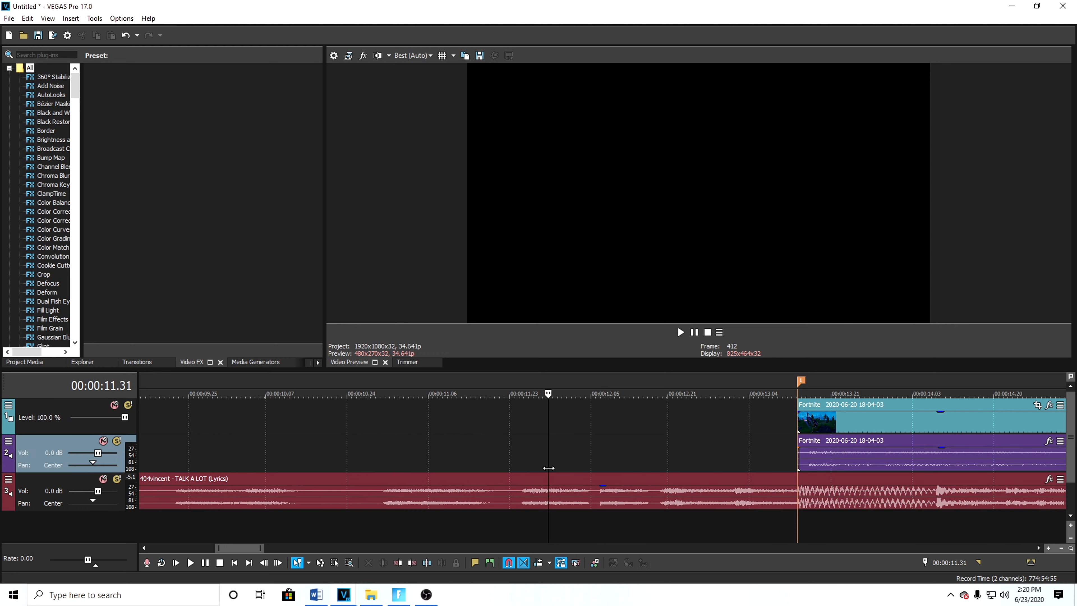
scroll(523, 472, down, 4)
scroll(593, 475, up, 1)
scroll(593, 475, down, 3)
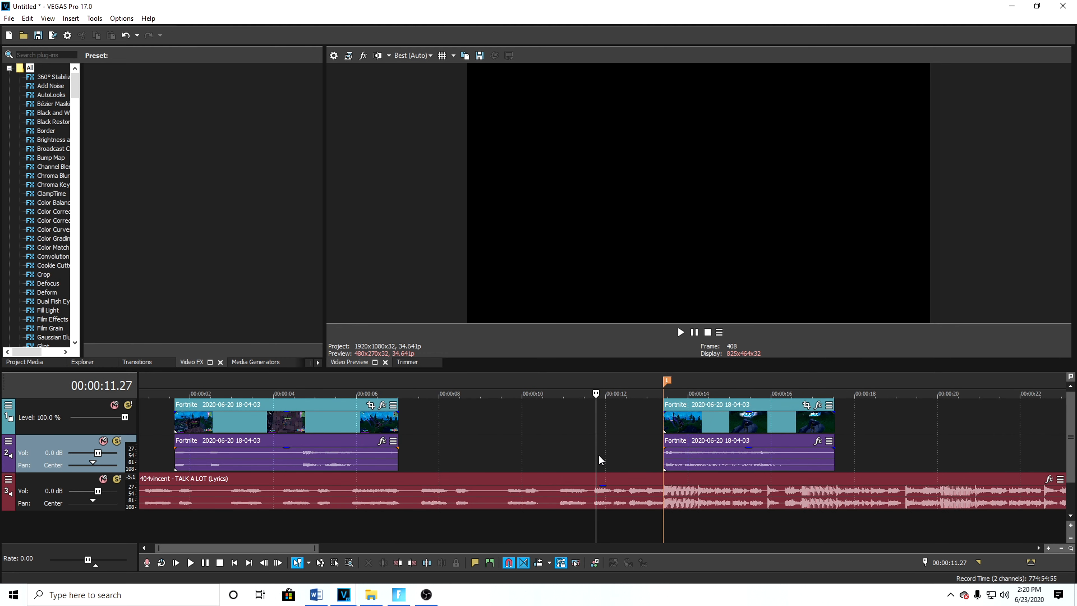
click(681, 332)
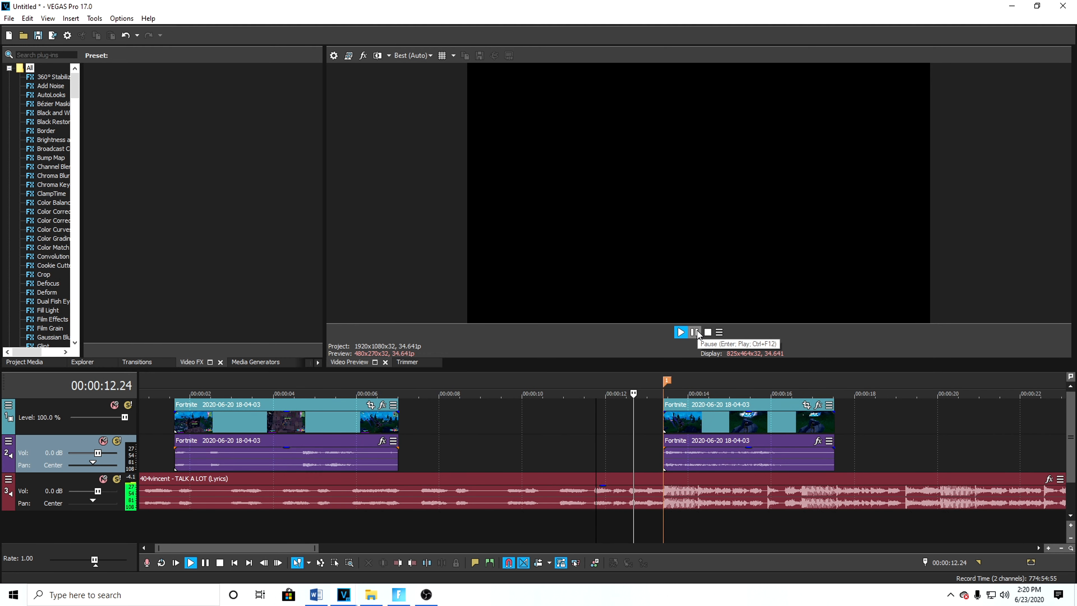
click(695, 332)
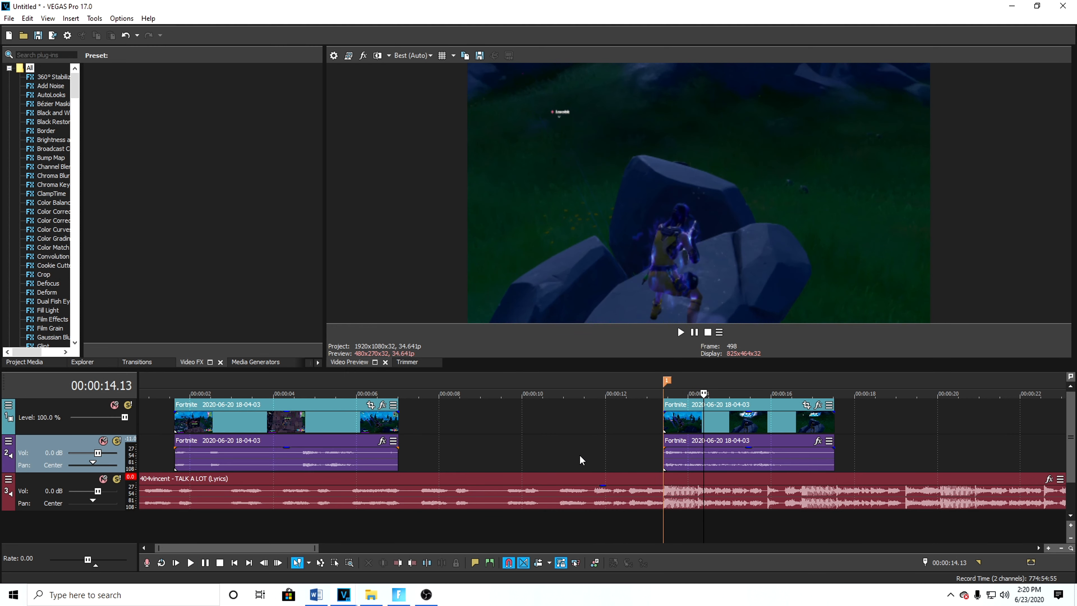
Split the 2020-06-22 clip at 00:00:43.03 and delete the part after the cut
scroll(653, 459, up, 3)
scroll(652, 455, down, 5)
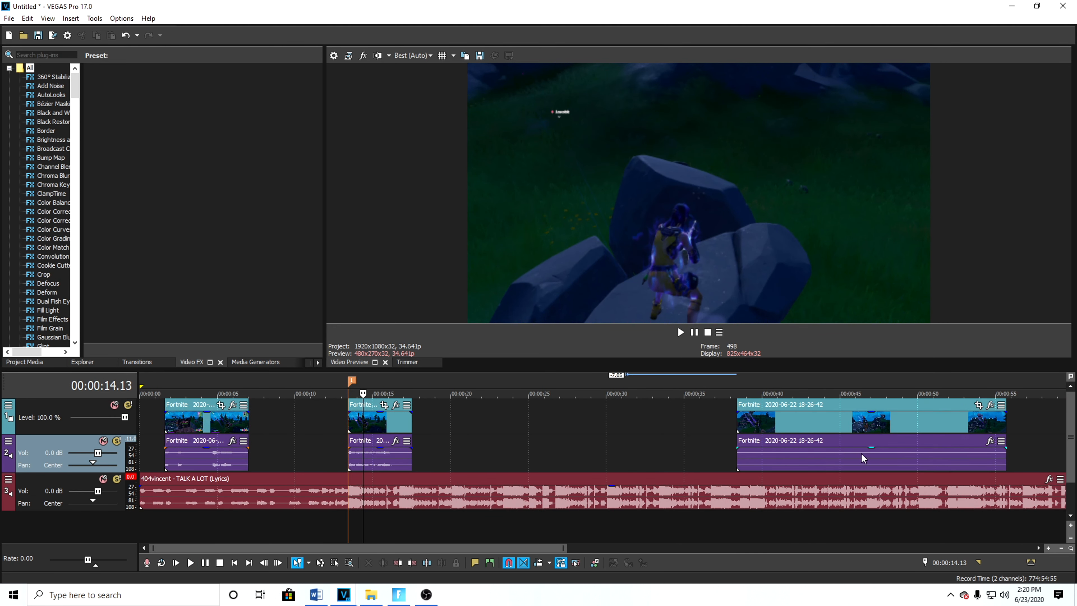
click(769, 420)
click(783, 425)
click(810, 425)
key(s)
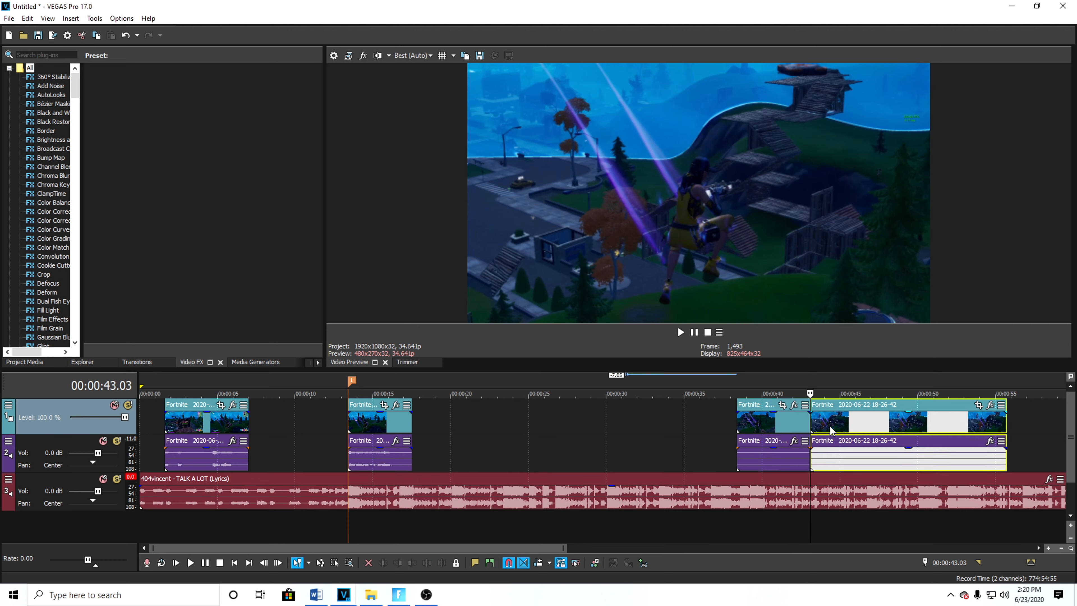
right_click(831, 433)
click(852, 281)
Place the remaining 2020-06-22 clip directly before the beat-drop marker with its start trimmed, and play from 00:00:10.28 to check it
drag(756, 421, 311, 430)
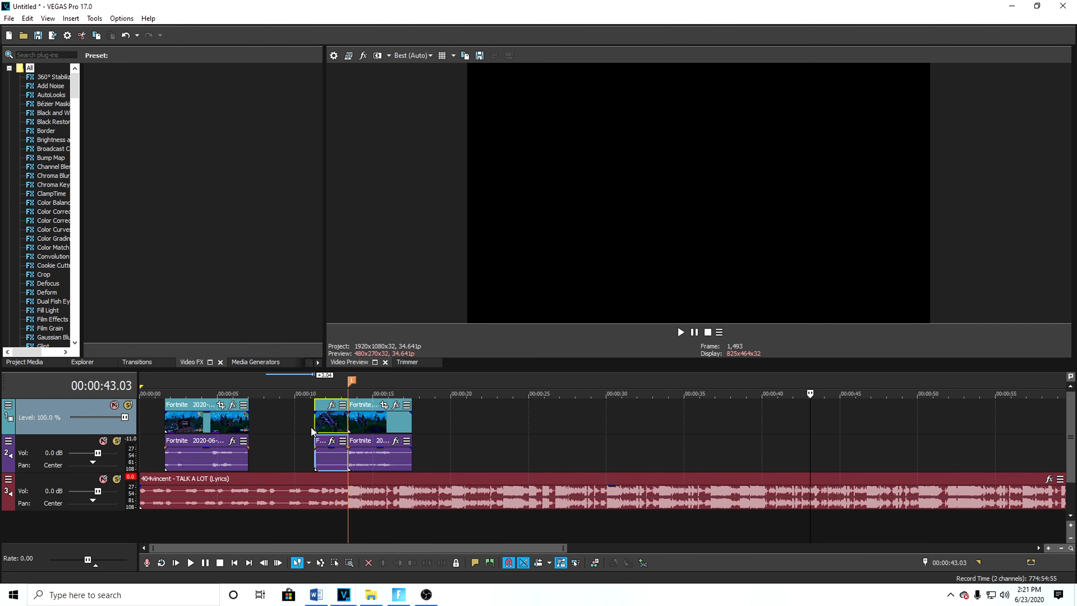
click(313, 430)
scroll(400, 512, up, 8)
click(519, 448)
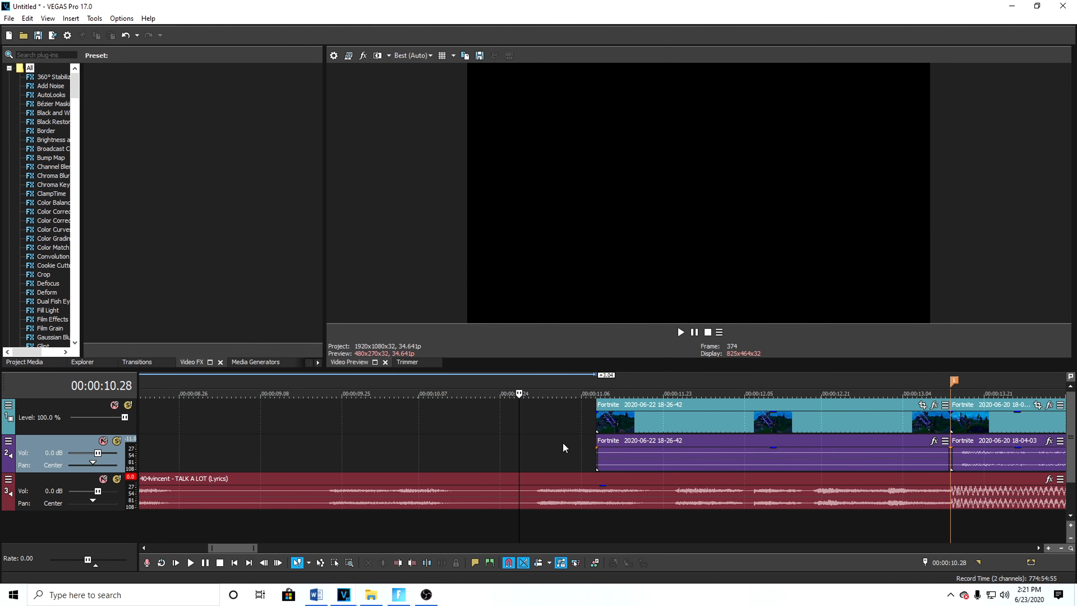
key(space)
Trim the 2020-06-22 clip to start at about 00:00:11.23 and end about 7 frames before the marker, and preview it
drag(820, 423, 742, 423)
drag(873, 422, 764, 422)
drag(647, 424, 799, 429)
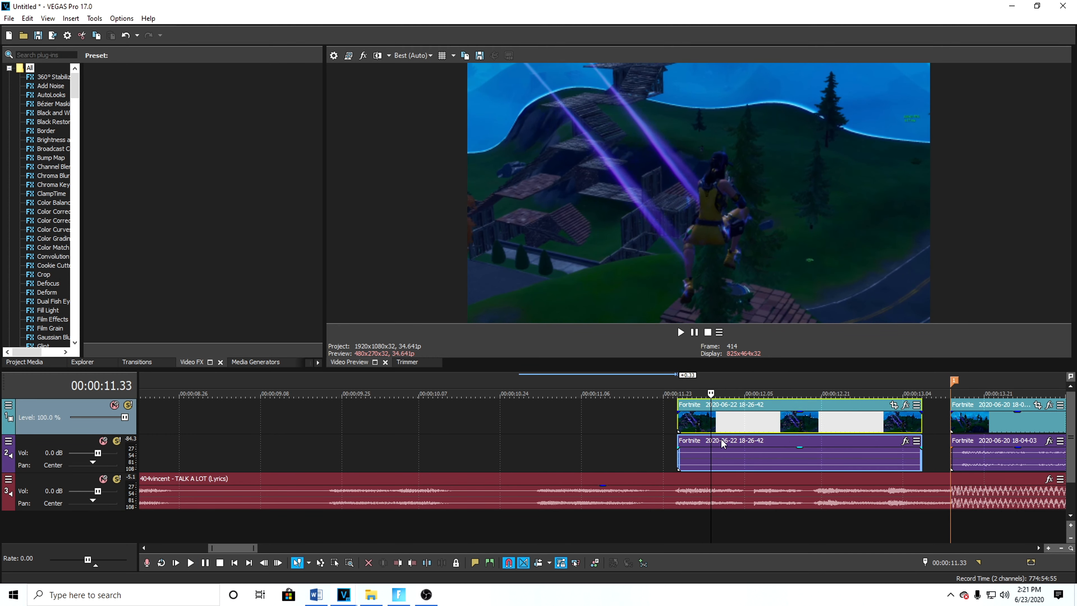
click(681, 438)
drag(922, 420, 916, 452)
click(817, 526)
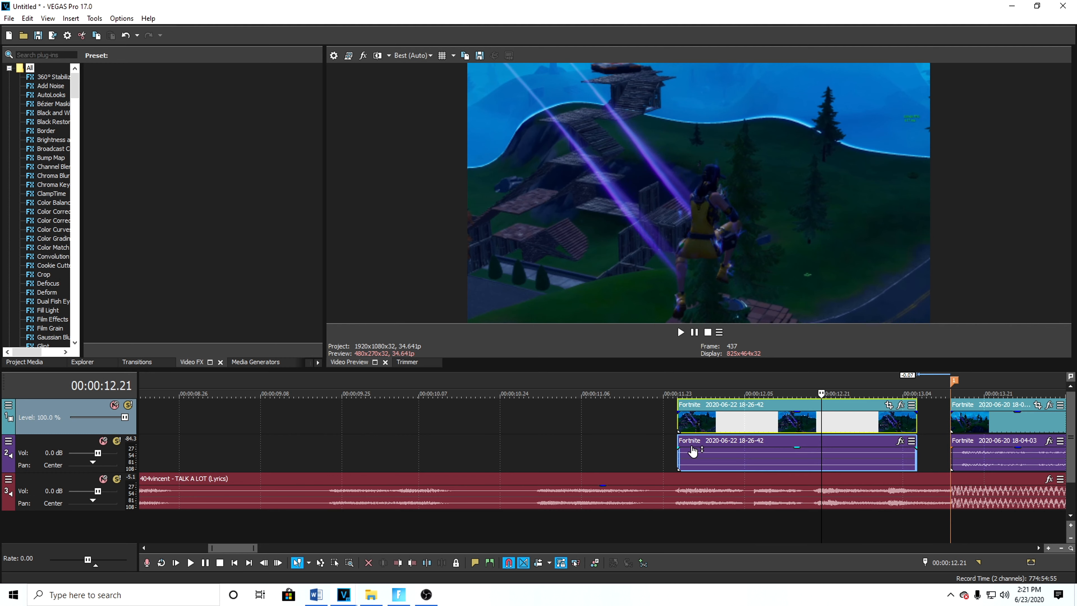
click(681, 421)
key(space)
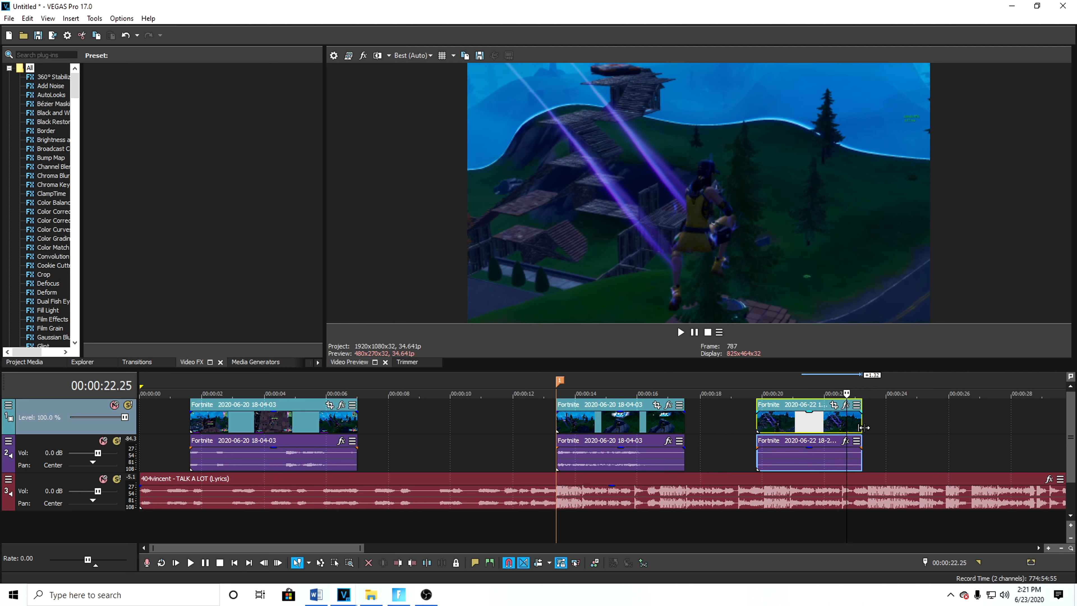
Extend the 2020-06-22 clip's end by 2 seconds 13 frames, split it at 00:00:24.08 and delete the part before the cut
drag(861, 424, 936, 424)
click(878, 423)
click(891, 421)
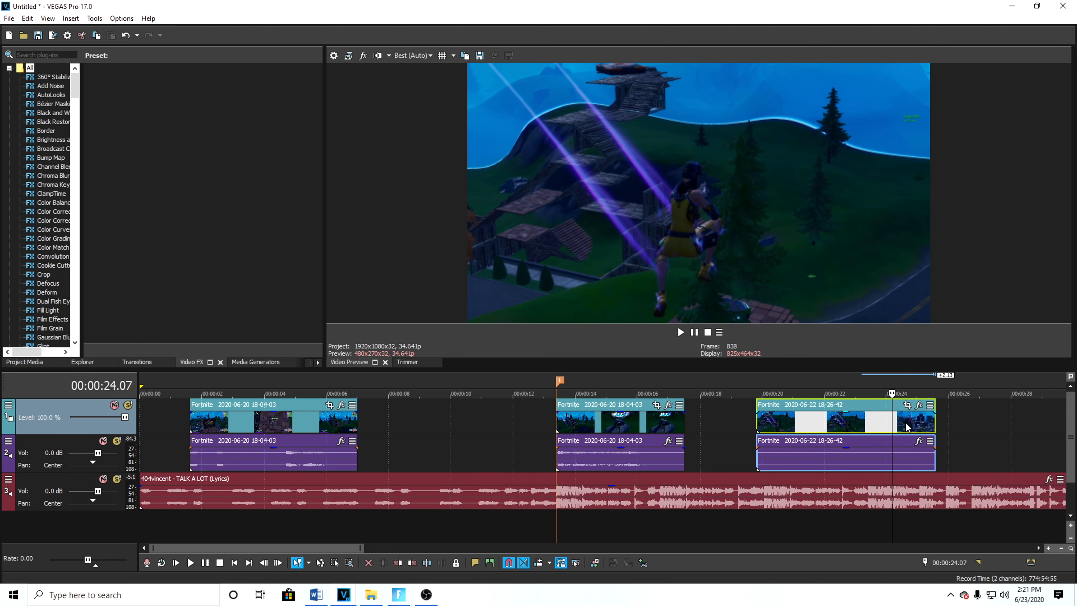
click(906, 425)
click(896, 425)
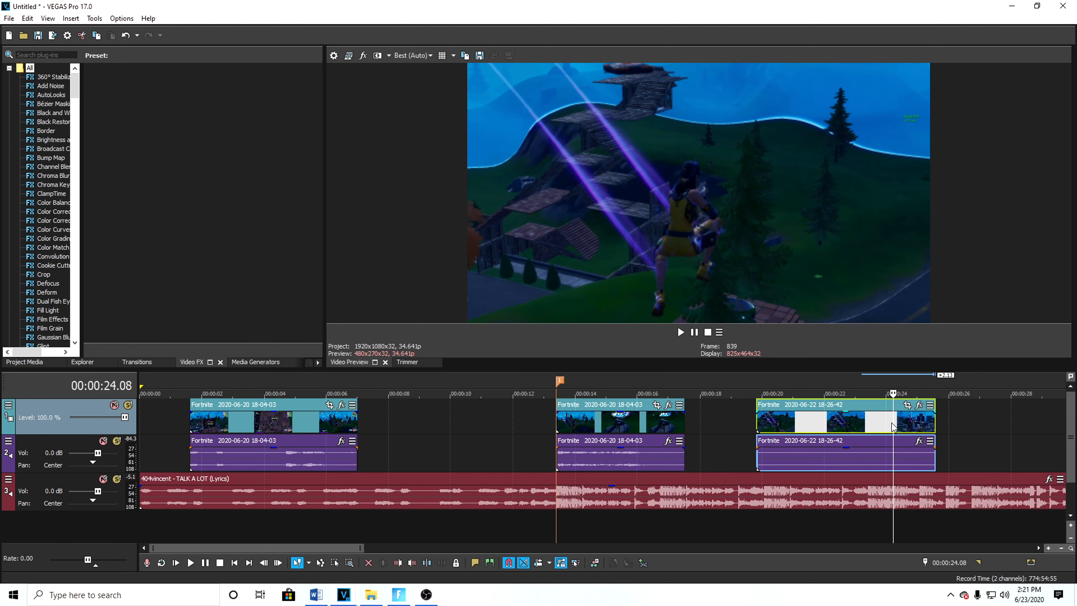
click(893, 425)
right_click(858, 425)
click(907, 282)
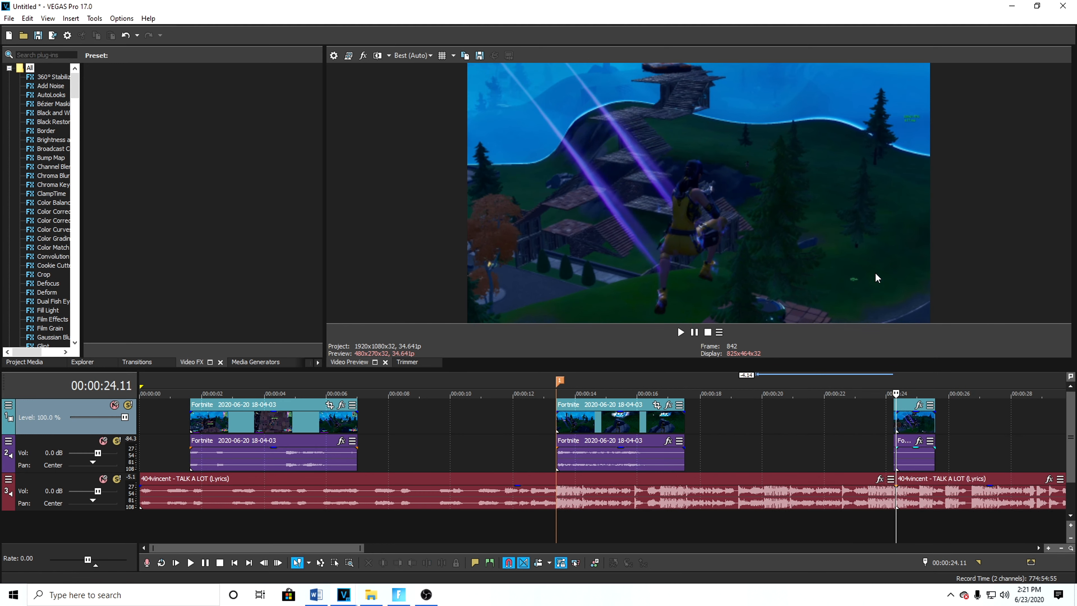
Cut the 2020-06-22 clip again at 00:00:24.11 and delete the short leftover piece in front of the cut
scroll(863, 444, up, 5)
right_click(588, 413)
click(609, 281)
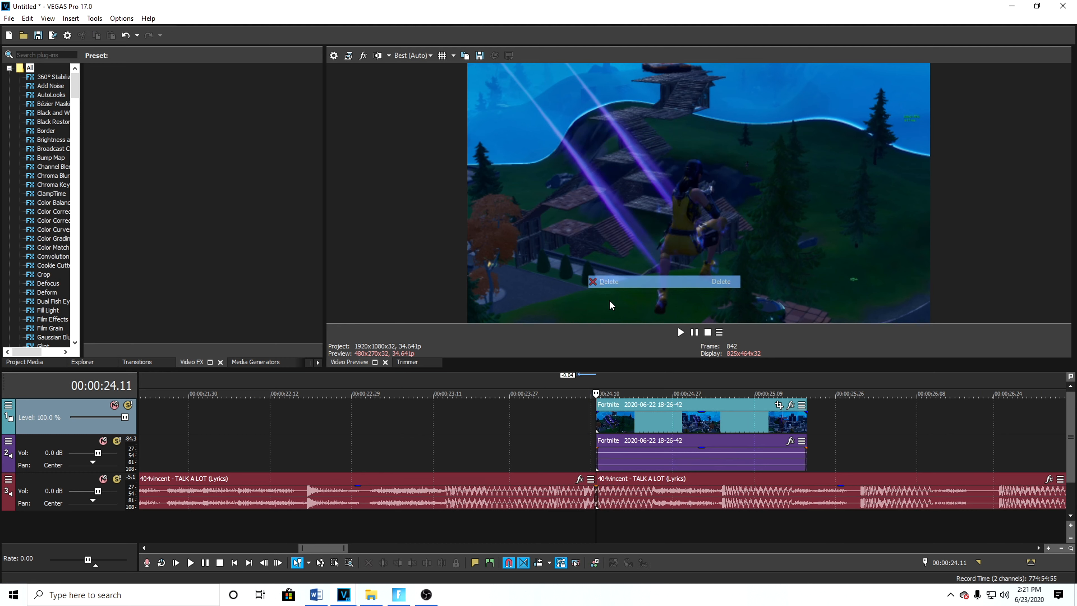
Move the remaining 2020-06-22 clip before the marker to start at about 00:00:11.13, and play the lead-in
scroll(562, 472, down, 5)
drag(603, 425, 333, 424)
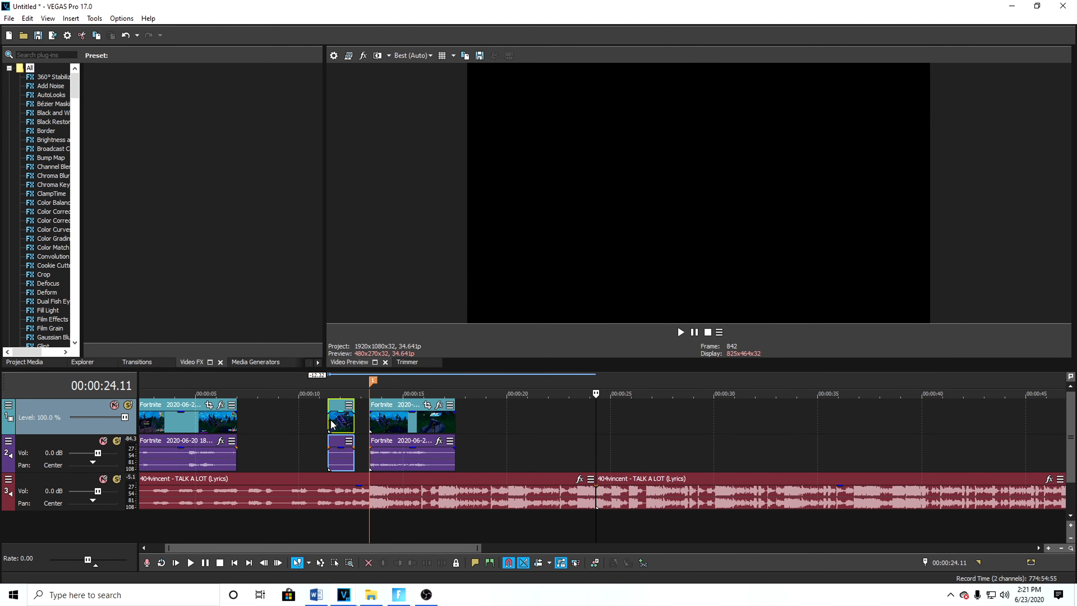
click(309, 428)
scroll(472, 439, up, 4)
click(693, 333)
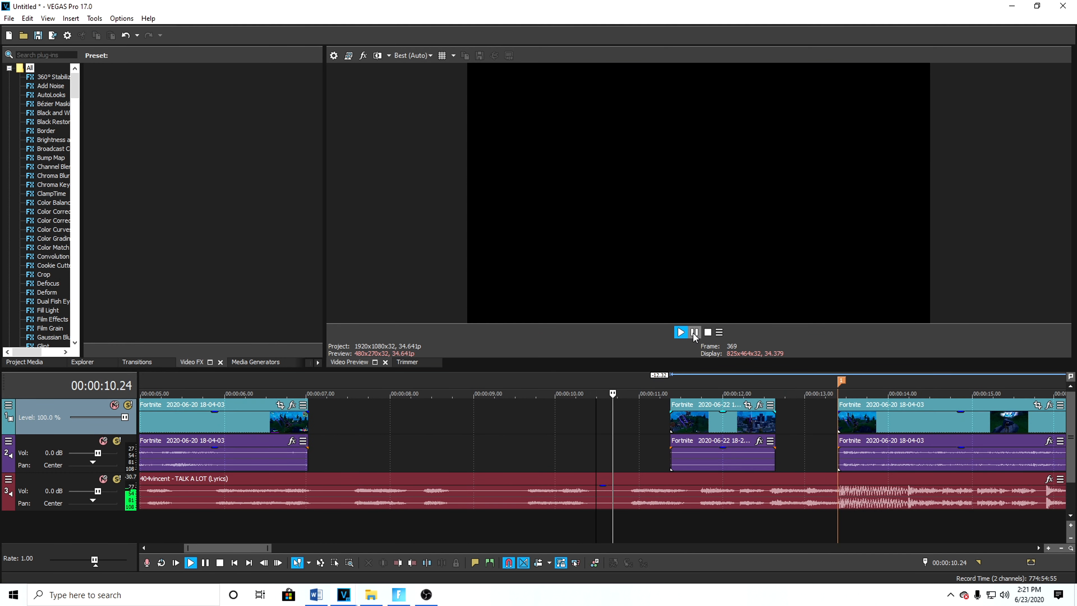
Shift the 2020-06-22 clip to start at 00:00:11.26, extend its end by 10 frames, and play it through the marker
click(702, 499)
drag(723, 424, 834, 426)
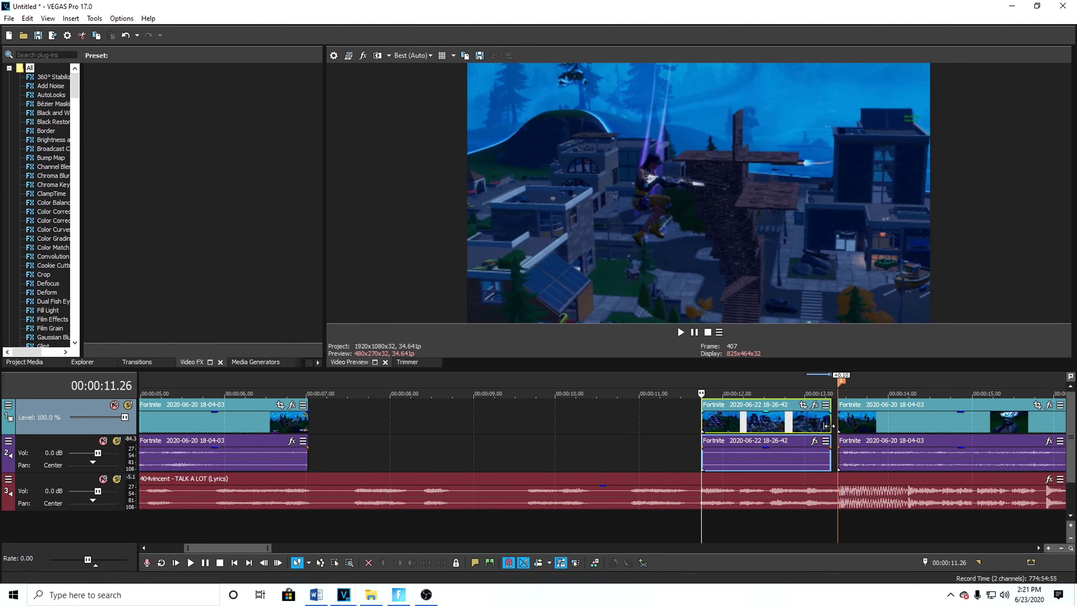
scroll(745, 506, up, 5)
click(695, 334)
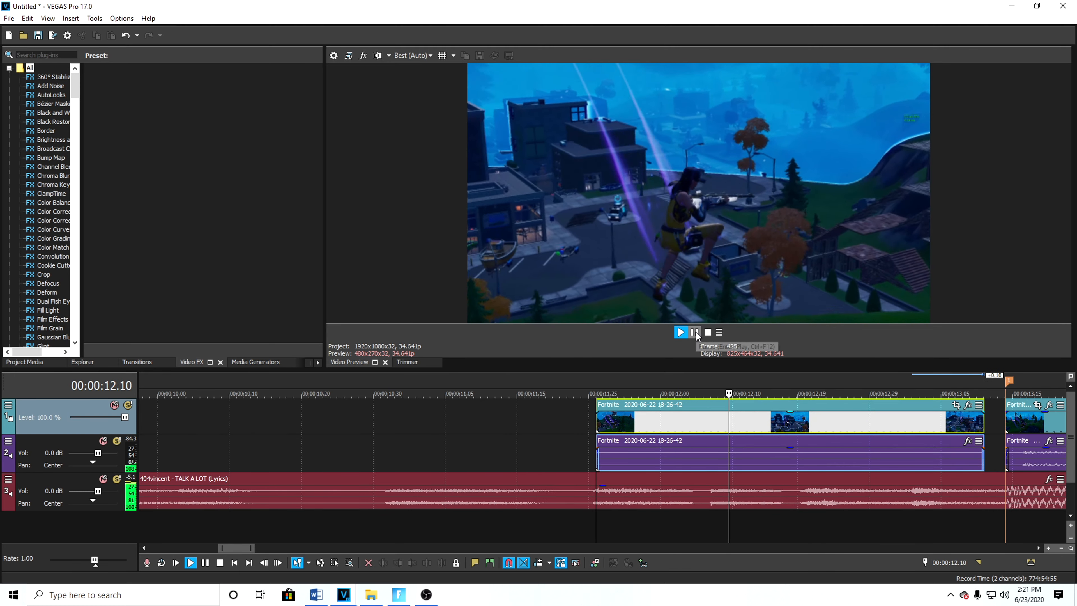
click(694, 332)
scroll(616, 479, down, 5)
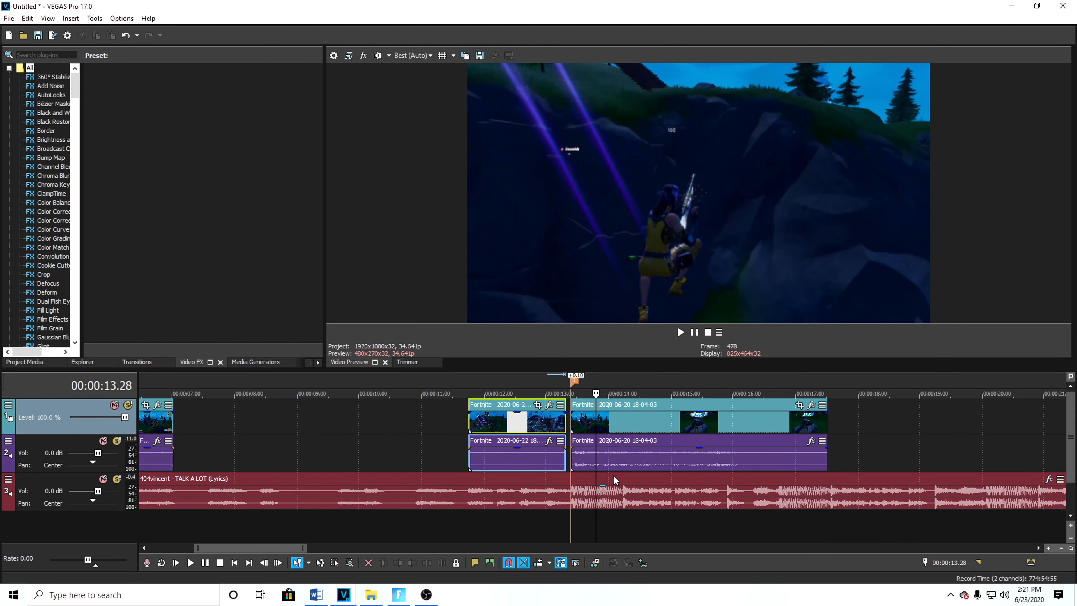
Insert a velocity envelope on the 2020-06-22 clip before the marker
right_click(503, 429)
click(475, 424)
right_click(475, 424)
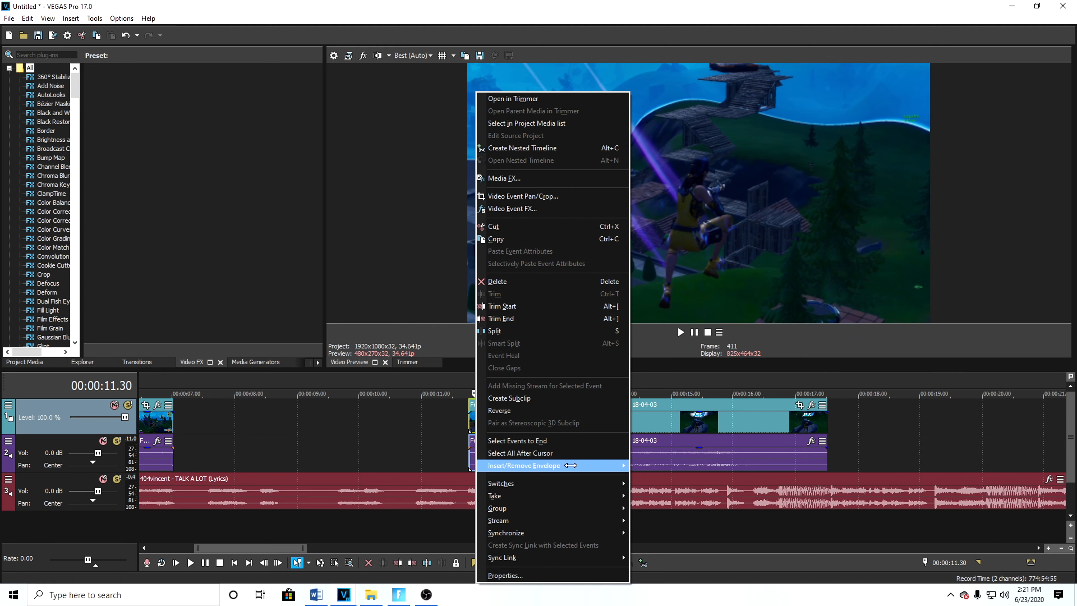
mouse_move(571, 465)
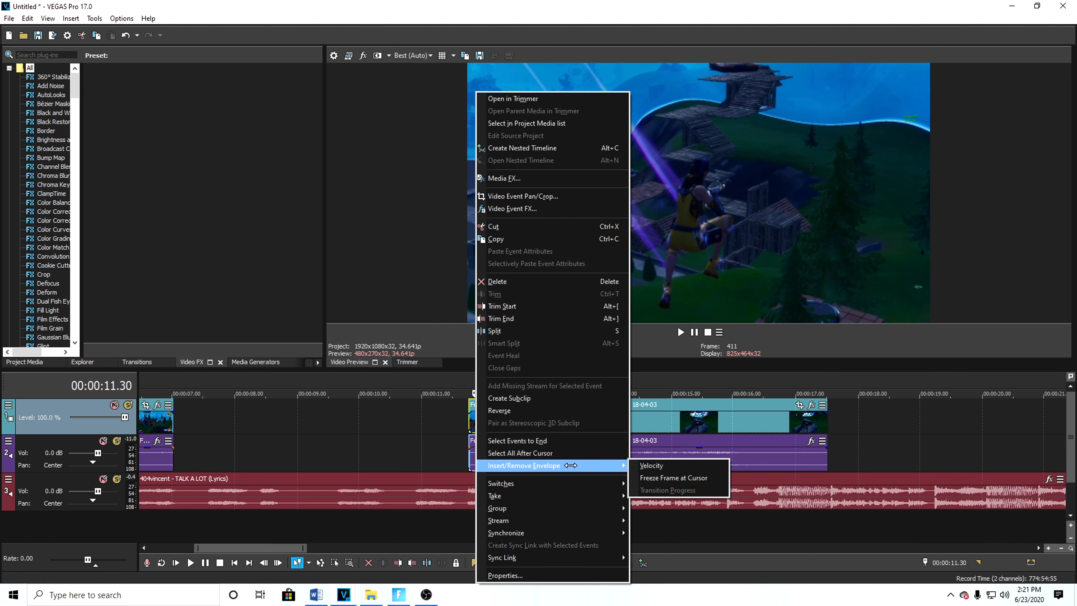
click(654, 466)
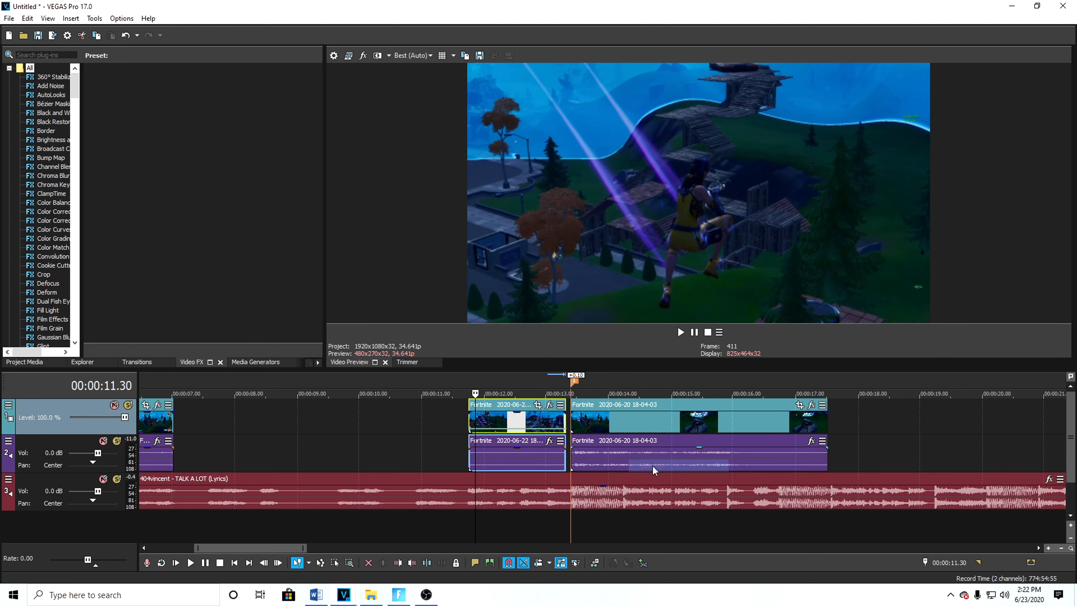
Raise the 2020-06-22 clip's velocity envelope to about 624 %
scroll(585, 437, up, 3)
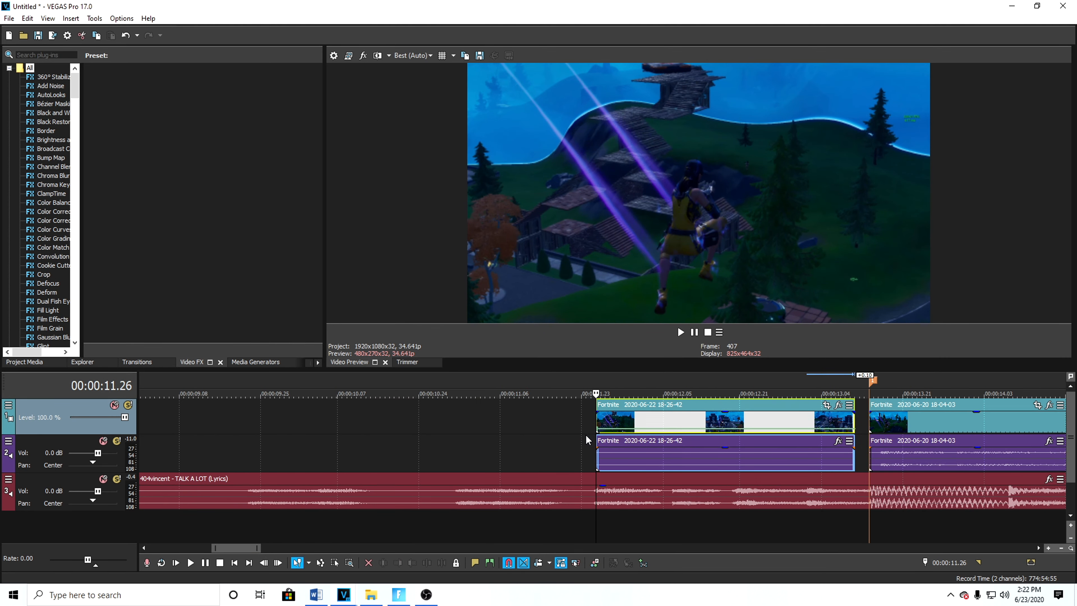
click(620, 422)
drag(633, 435, 633, 424)
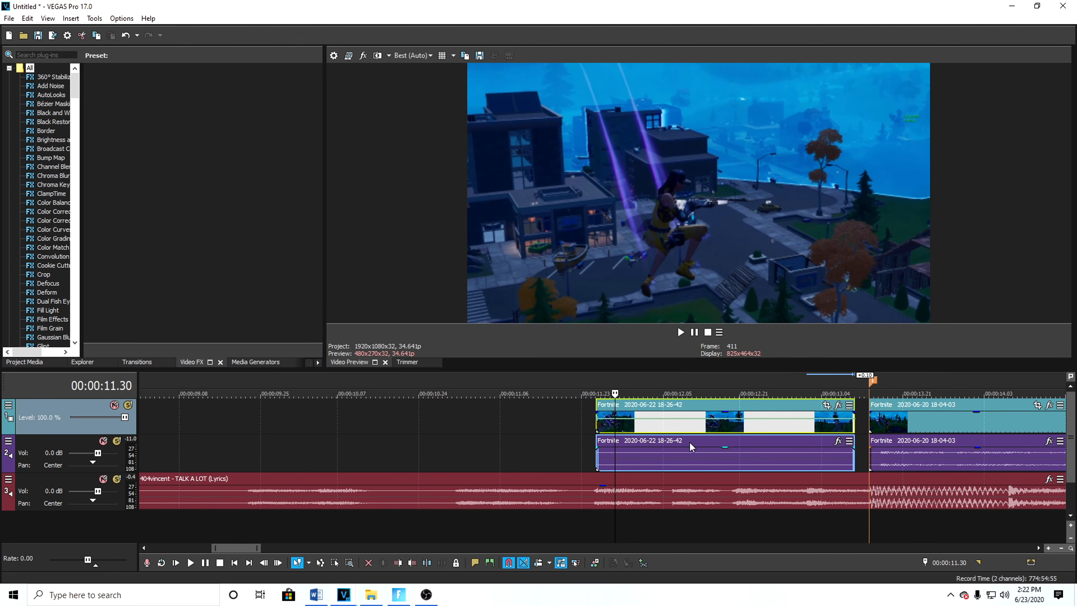
click(645, 426)
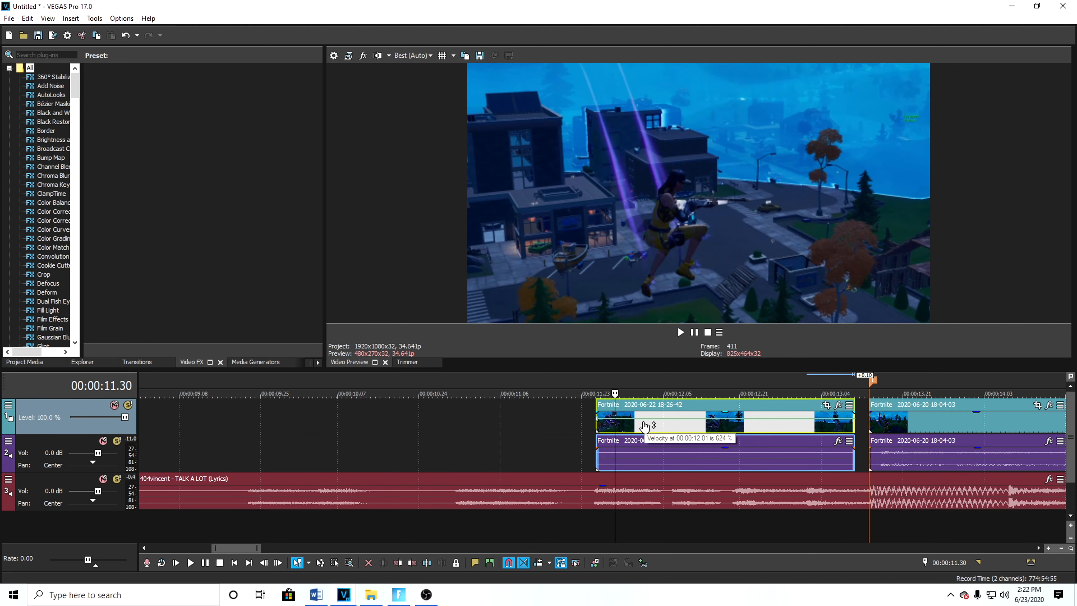
Lower the 2020-06-22 clip's velocity envelope to about 508 % and play the clip from its start
drag(644, 425, 641, 428)
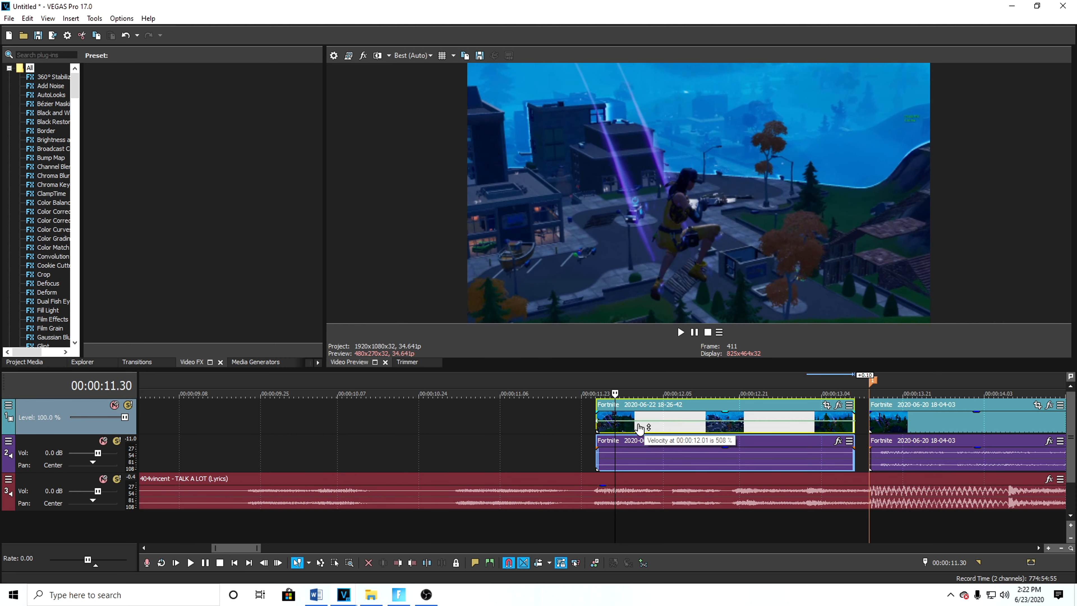
click(594, 429)
click(681, 331)
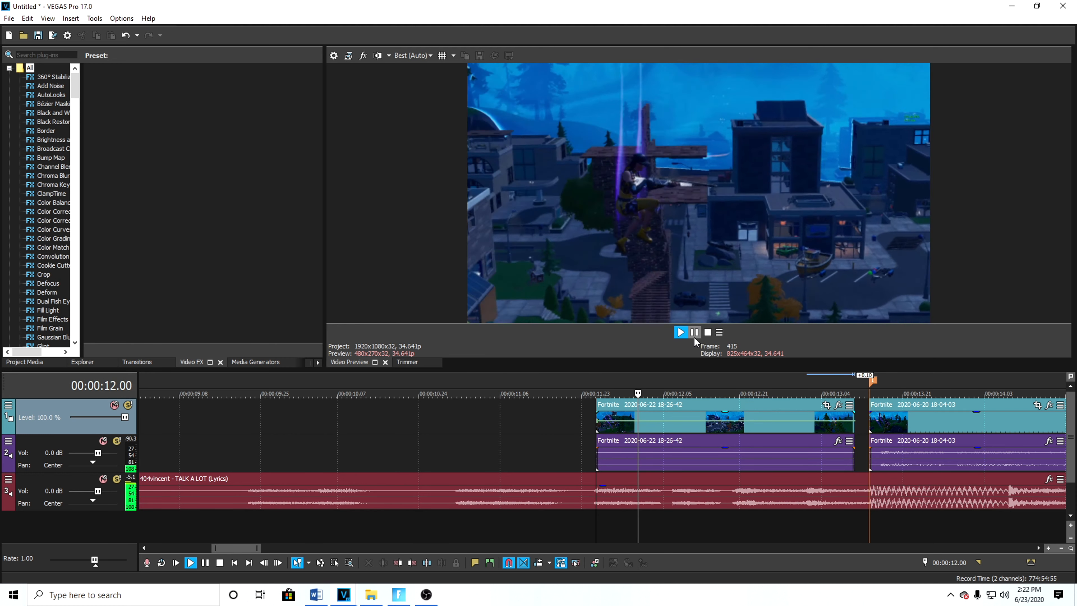
click(647, 464)
scroll(644, 466, up, 4)
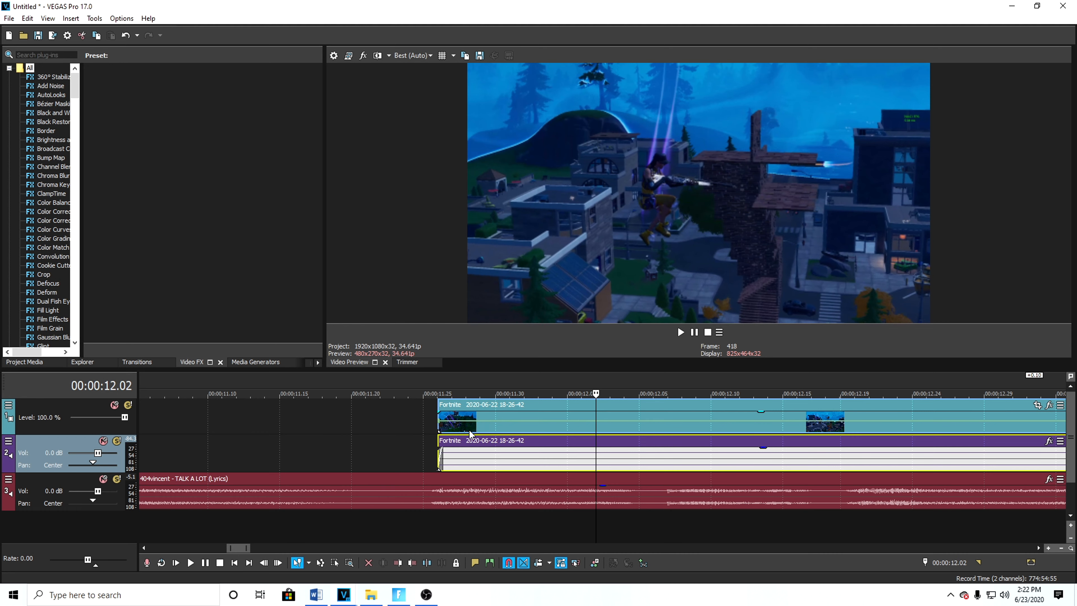
click(667, 431)
scroll(655, 437, down, 2)
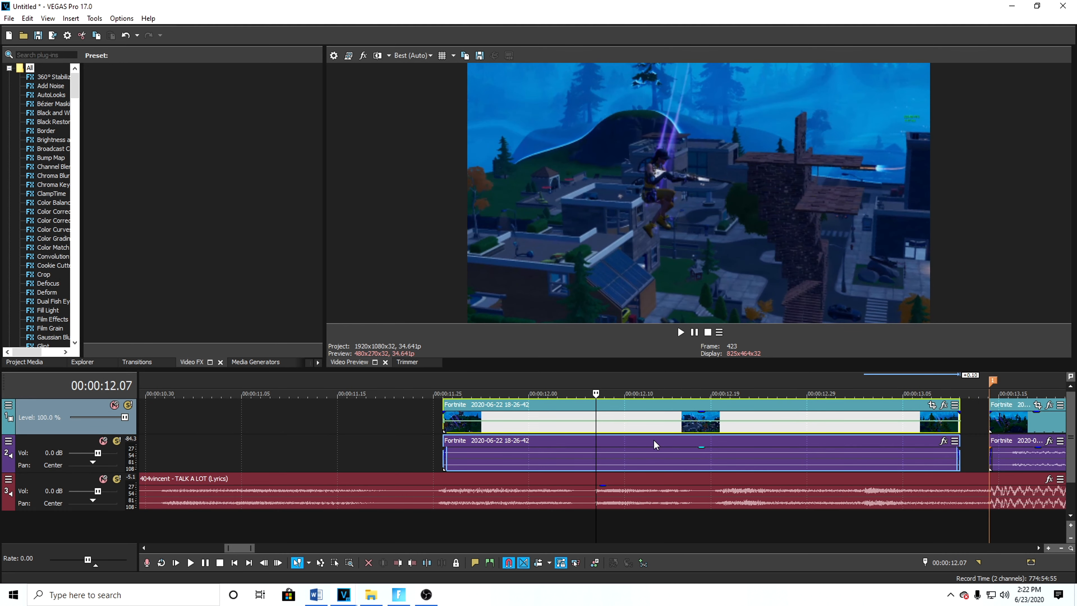
click(445, 431)
click(681, 332)
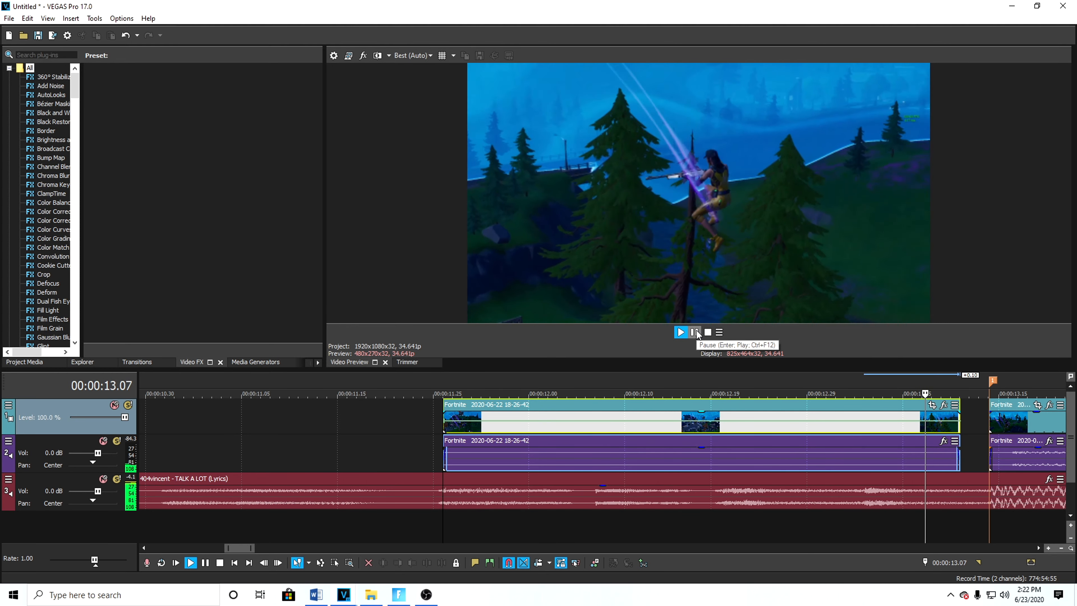
Add timeline markers on the song's beats at 00:00:12.07, 00:00:12.20 and 00:00:13.00
click(598, 451)
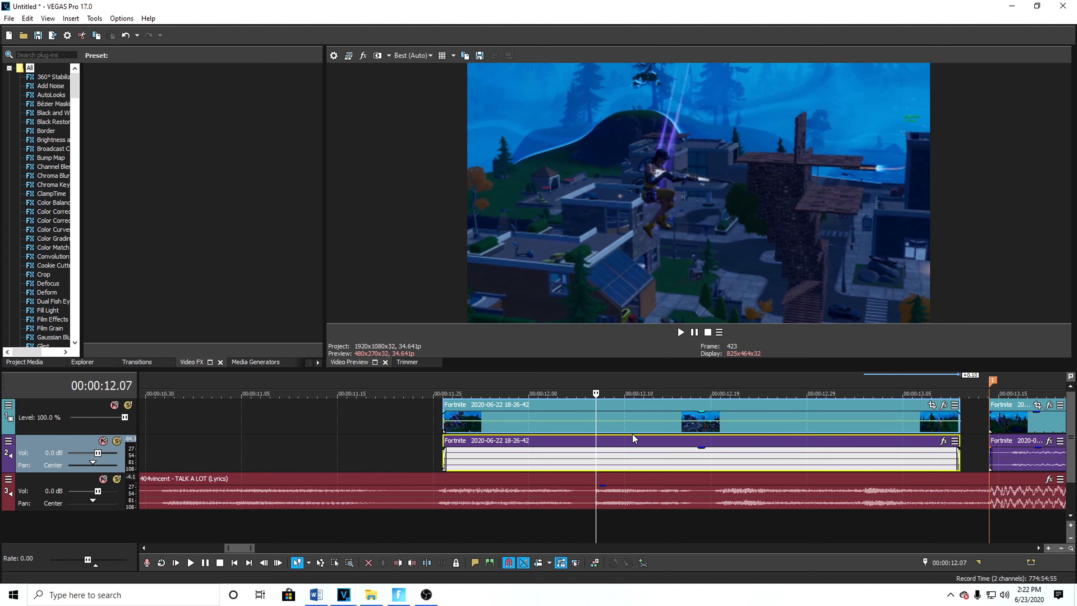
key(m)
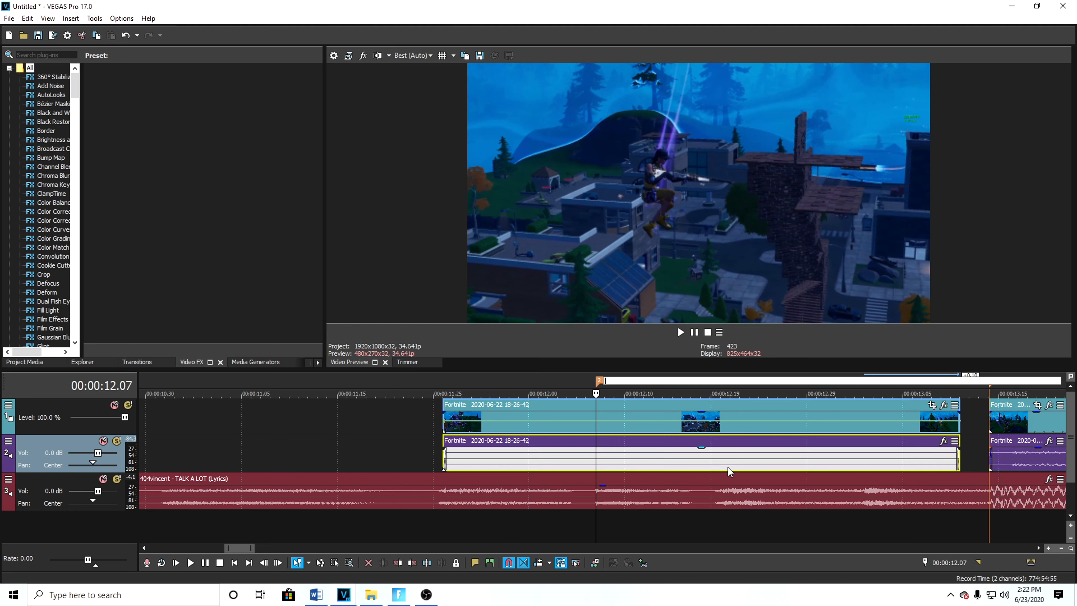
click(720, 450)
key(m)
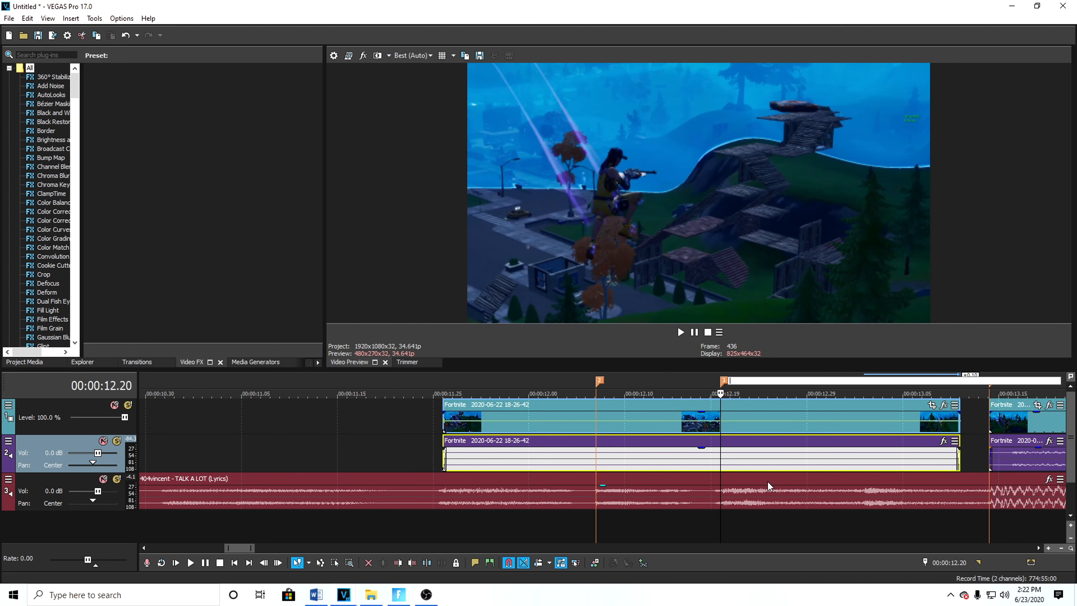
scroll(875, 507, up, 2)
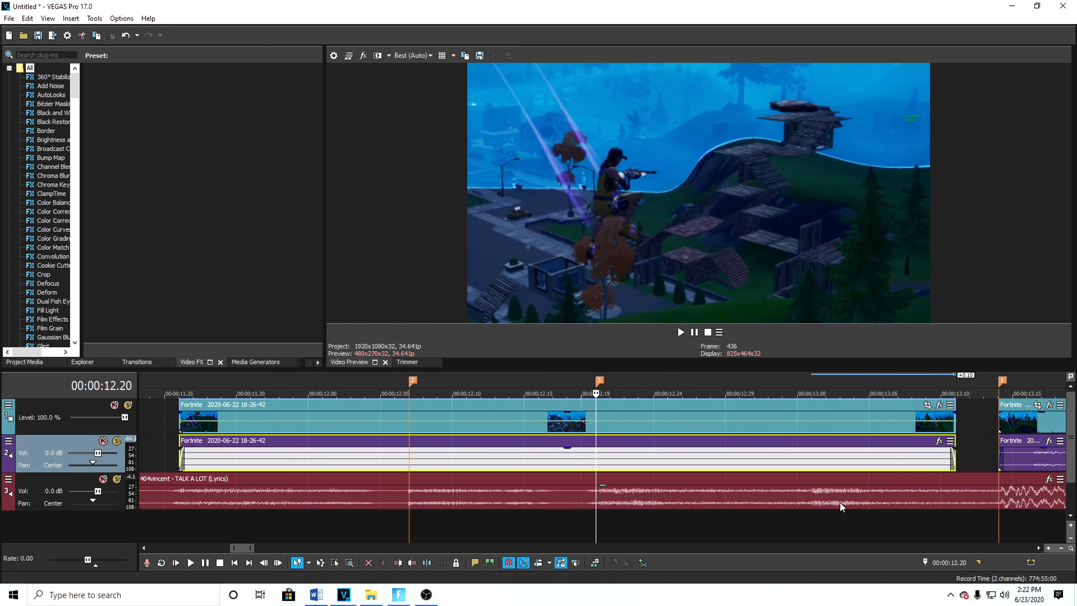
click(807, 448)
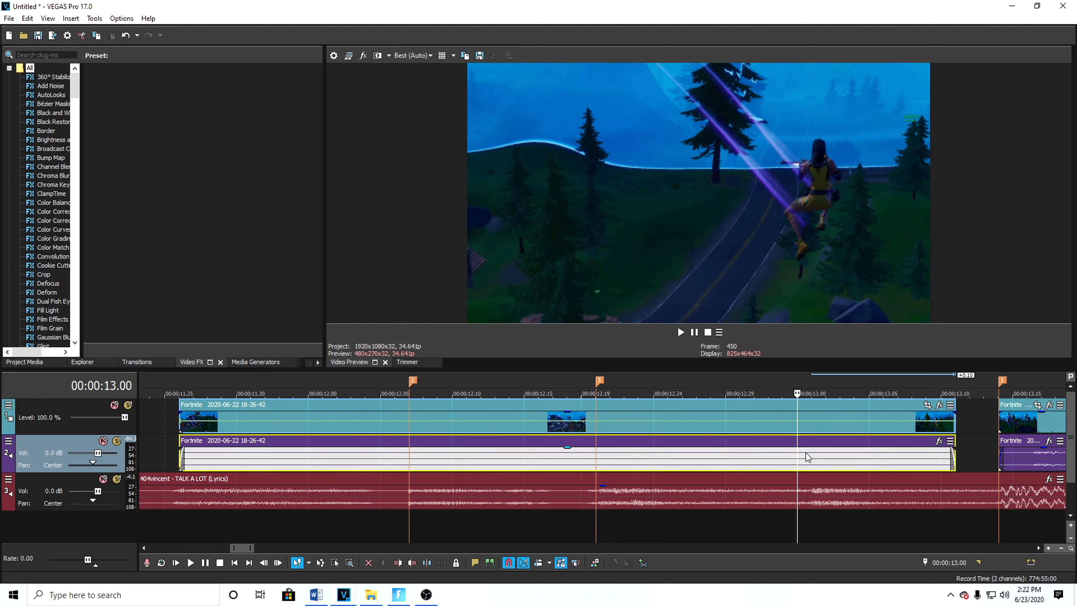
key(m)
Play the 2020-06-22 clip through the beat markers and into the 2020-06-20 clip
scroll(355, 406, down, 2)
click(328, 420)
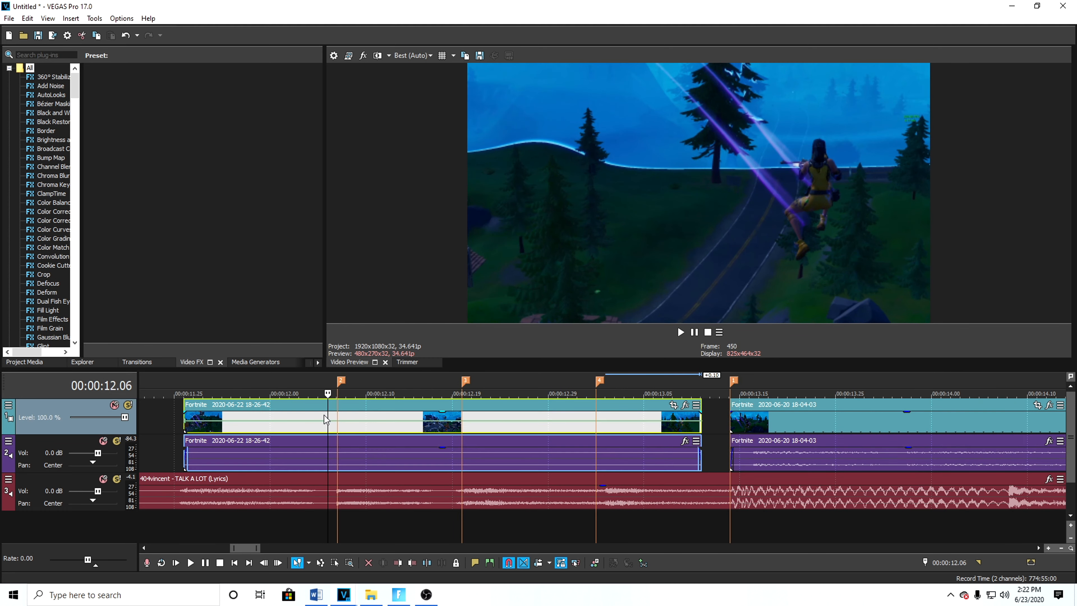
click(686, 334)
click(693, 333)
scroll(602, 434, down, 2)
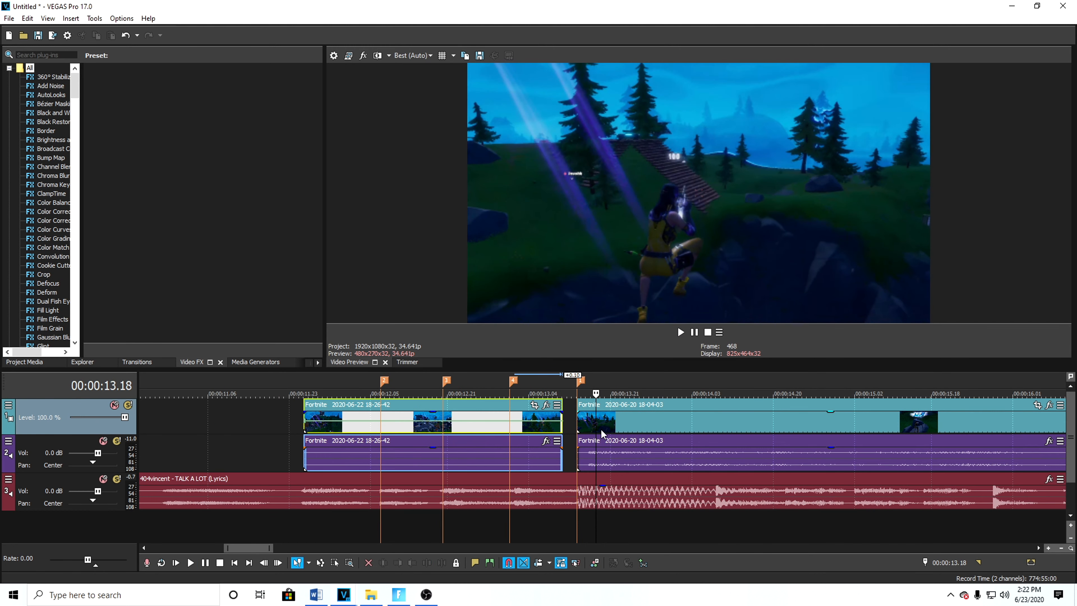
Step back and forth frame by frame through the 2020-06-22 clip just before marker 2
click(366, 439)
scroll(499, 476, up, 3)
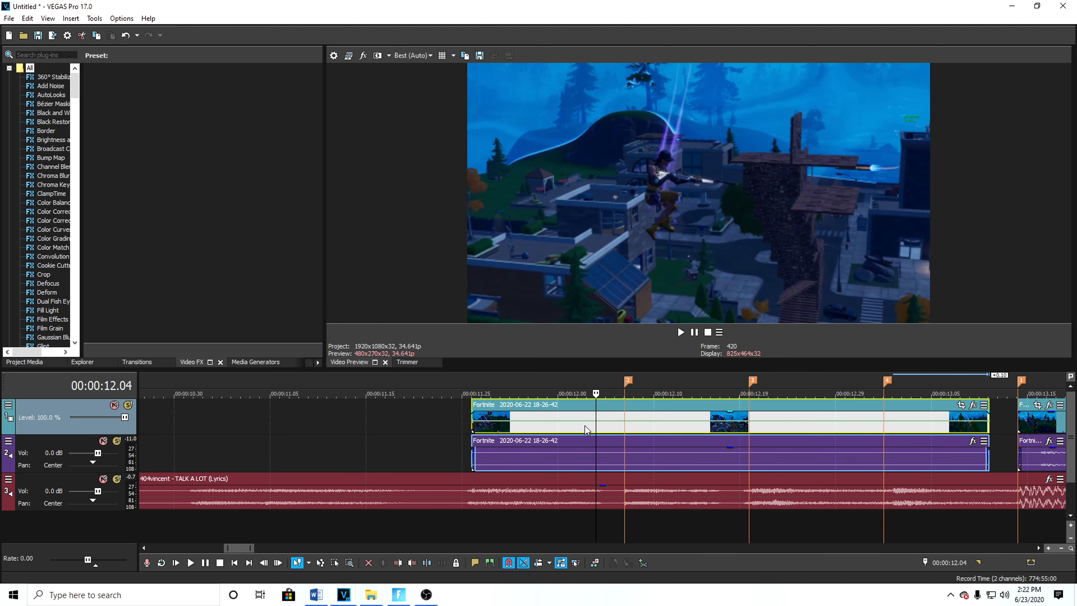
key(Left)
key(Left)
key(Left)
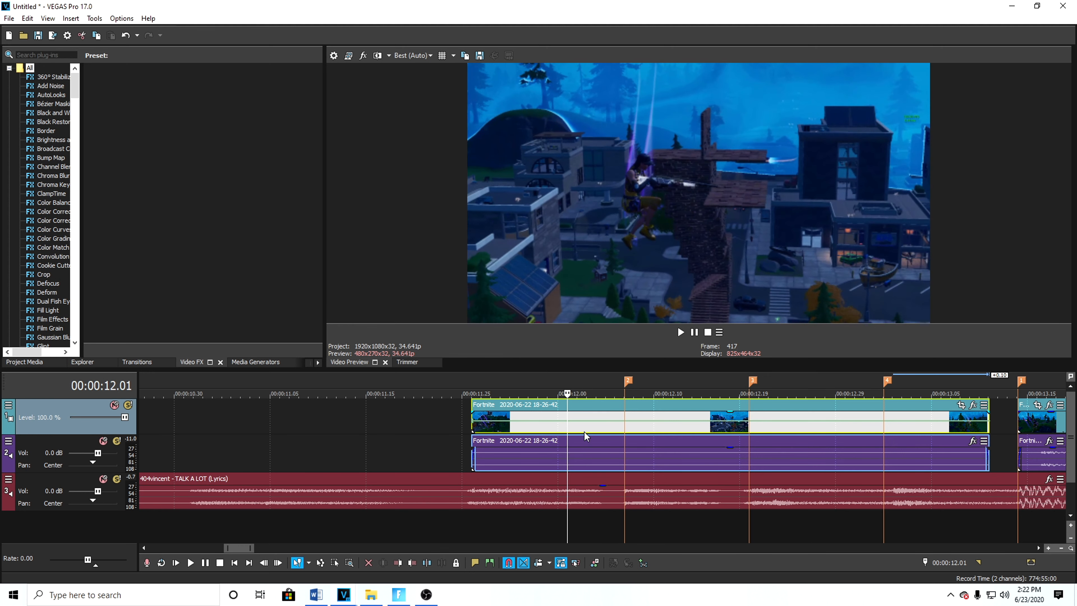
key(Right)
key(Right)
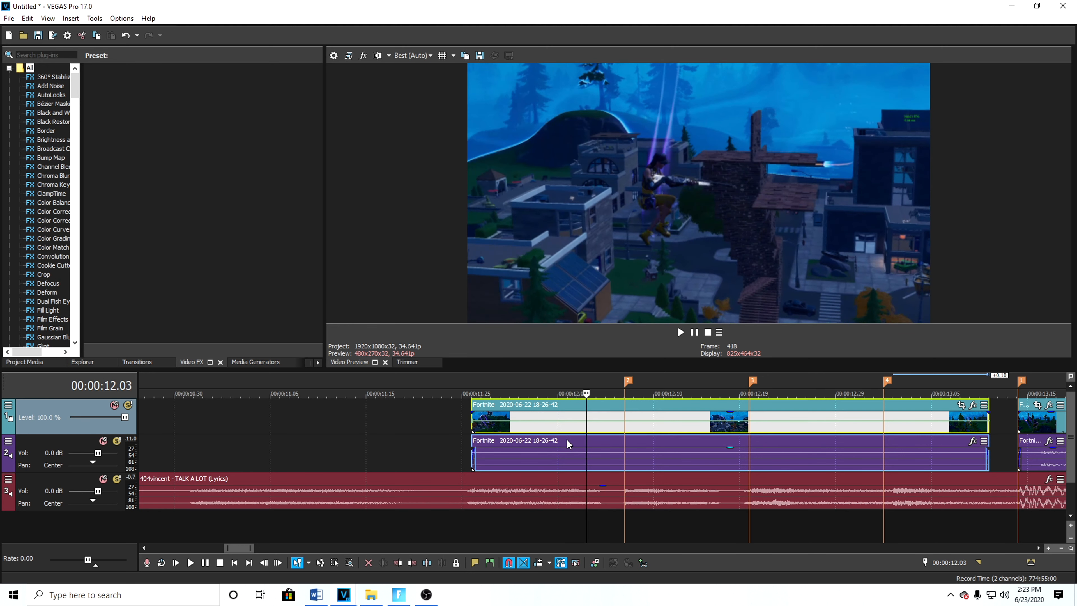
key(Left)
key(Left)
key(Left)
key(Right)
key(Right)
key(Right)
key(Right)
key(Right)
key(Right)
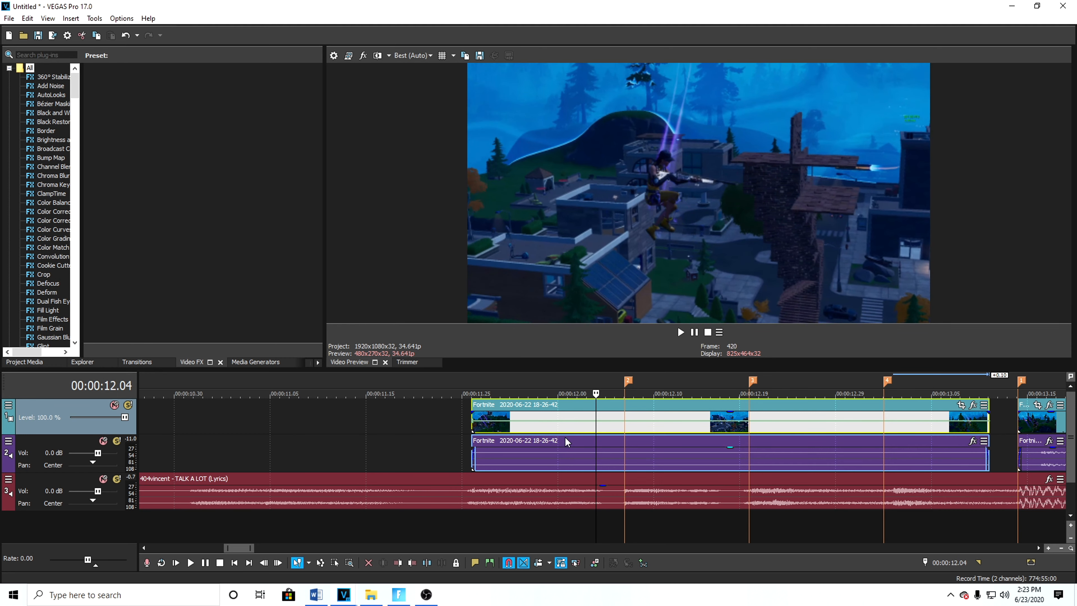
key(Left)
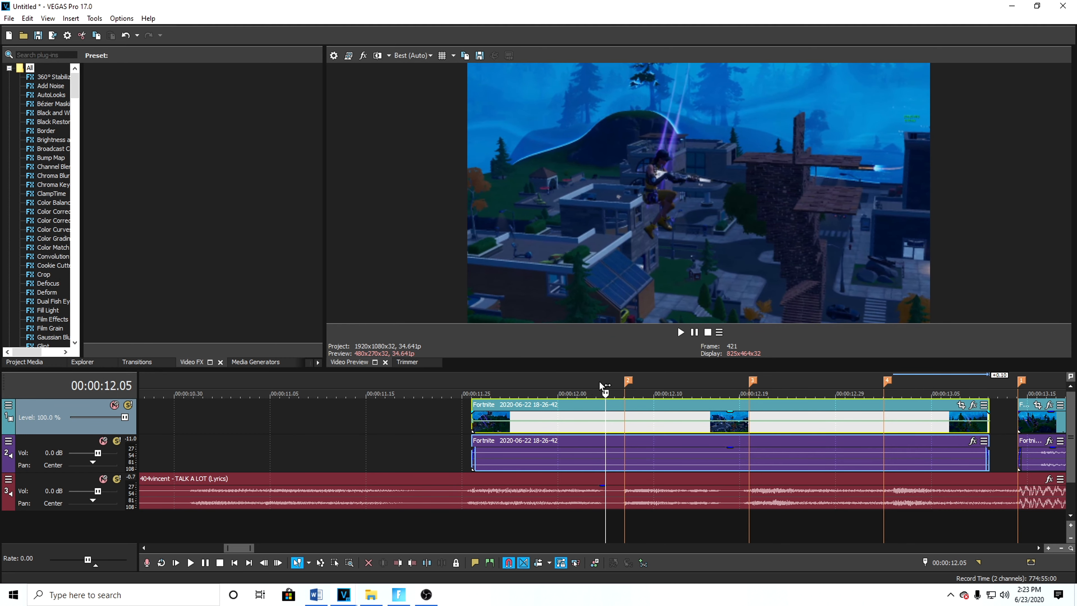
Raise the 2020-06-22 clip's velocity envelope slightly and add an envelope point at 00:00:12.03, just before marker 2
click(584, 432)
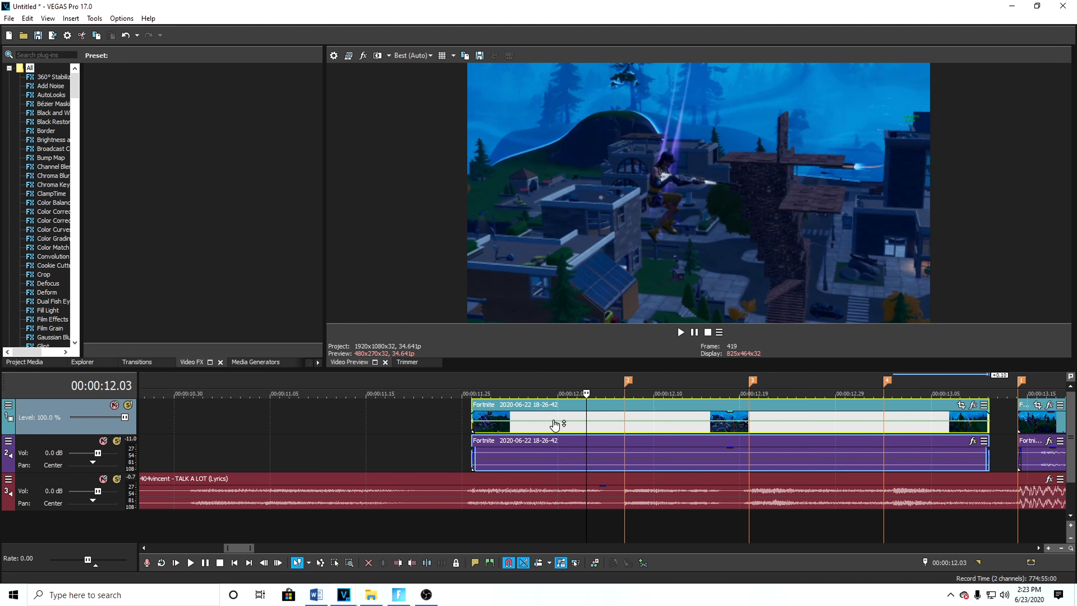
drag(553, 421, 556, 418)
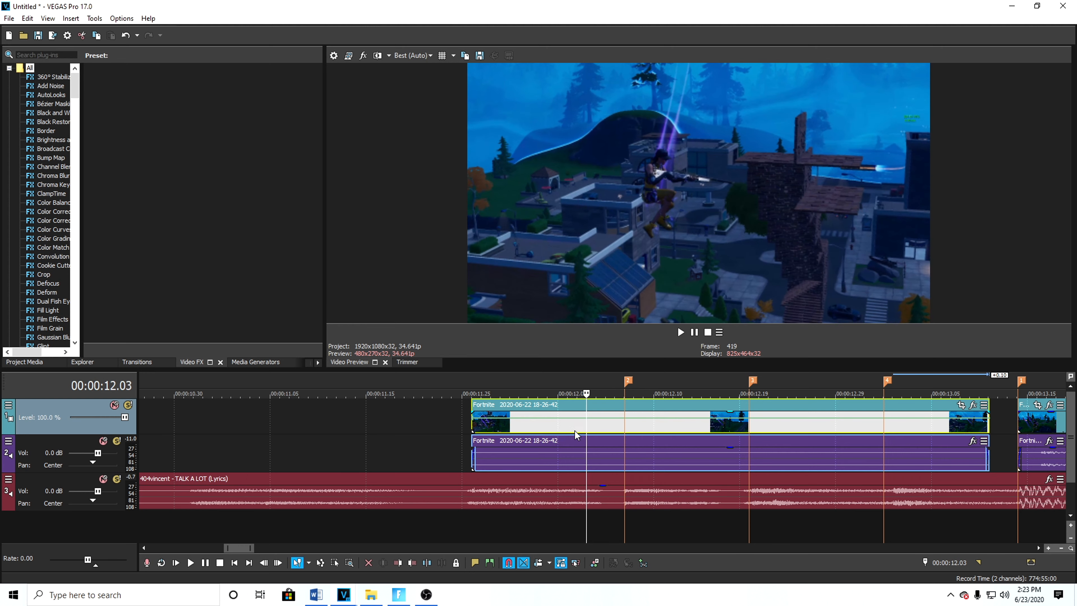
click(578, 423)
key(Right)
key(Right)
key(Left)
scroll(579, 439, down, 3)
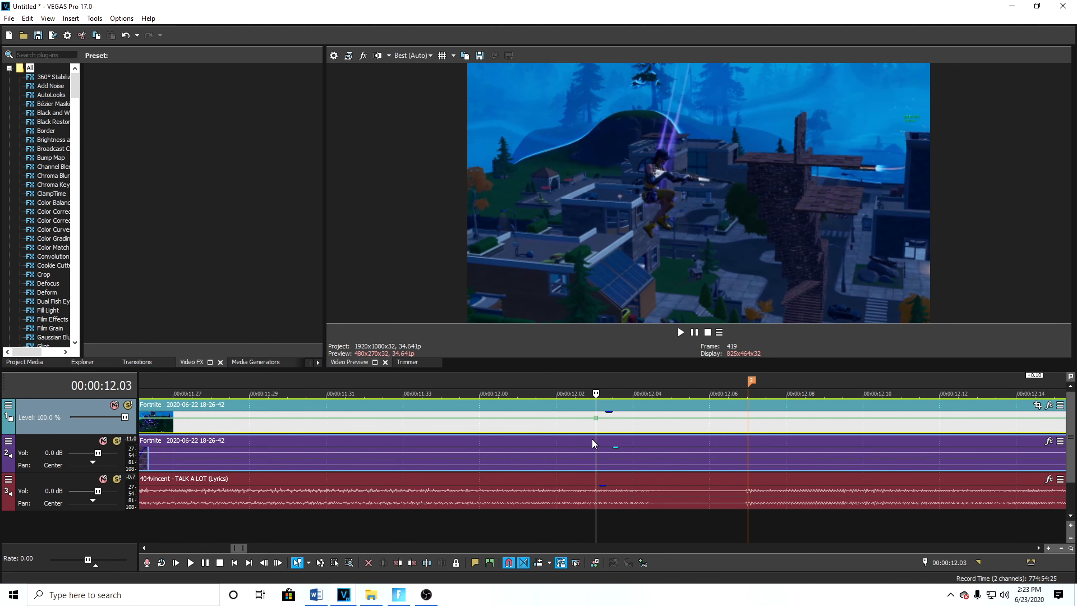
Add a second velocity point just after the one at 00:00:12.03 and set it to 0 %
click(616, 428)
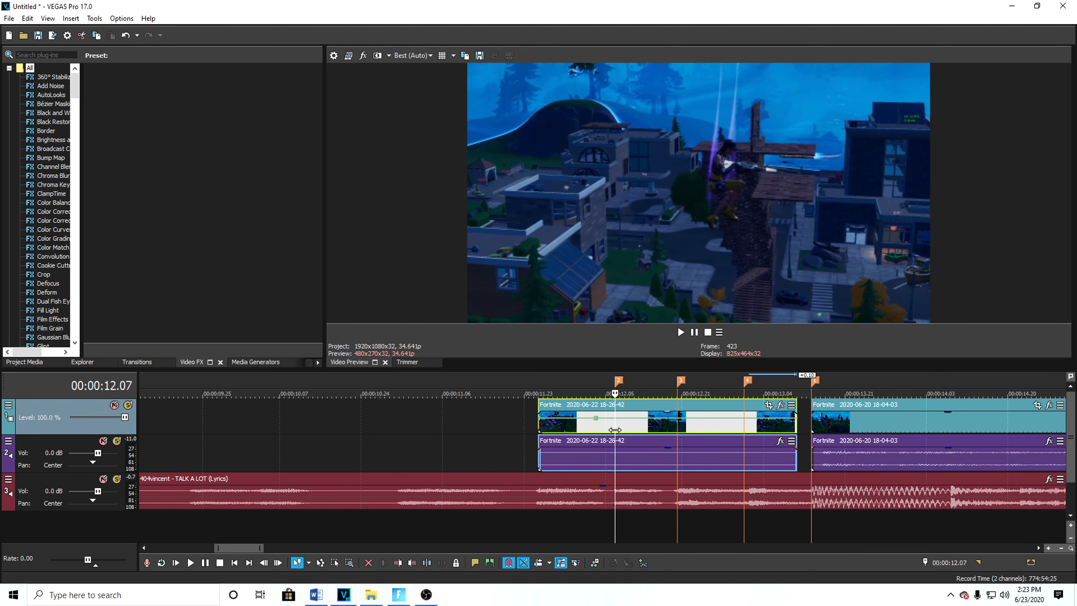
scroll(616, 441, up, 2)
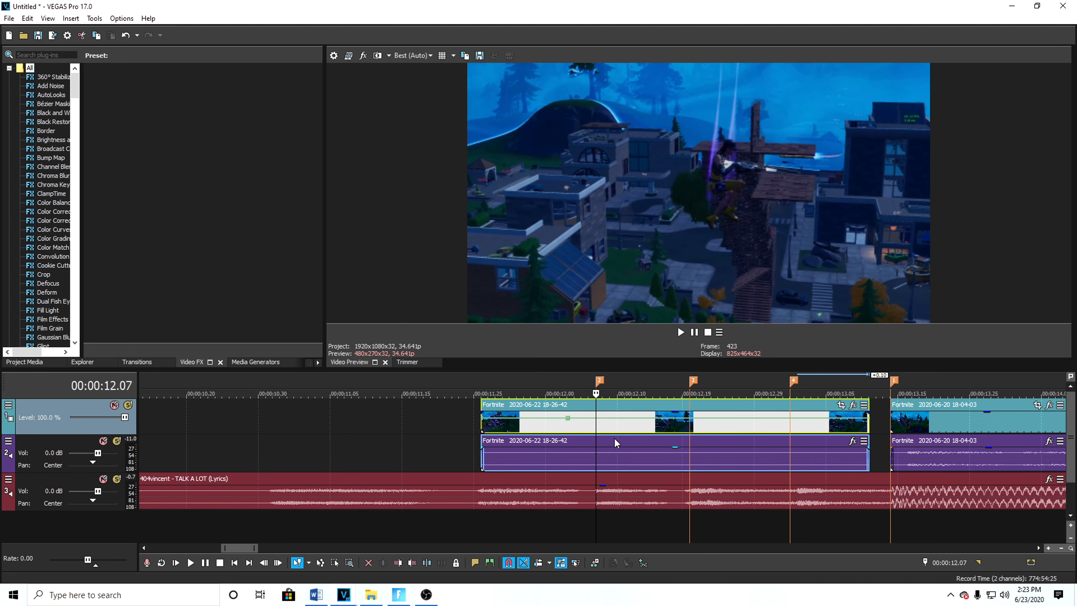
click(576, 423)
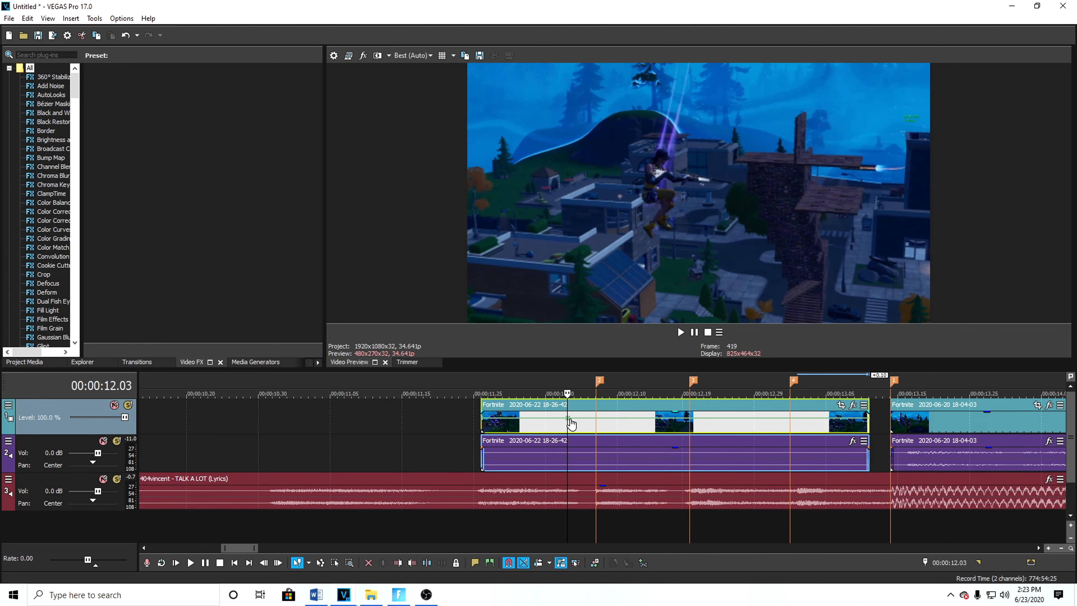
scroll(602, 422, up, 3)
double_click(588, 418)
right_click(597, 421)
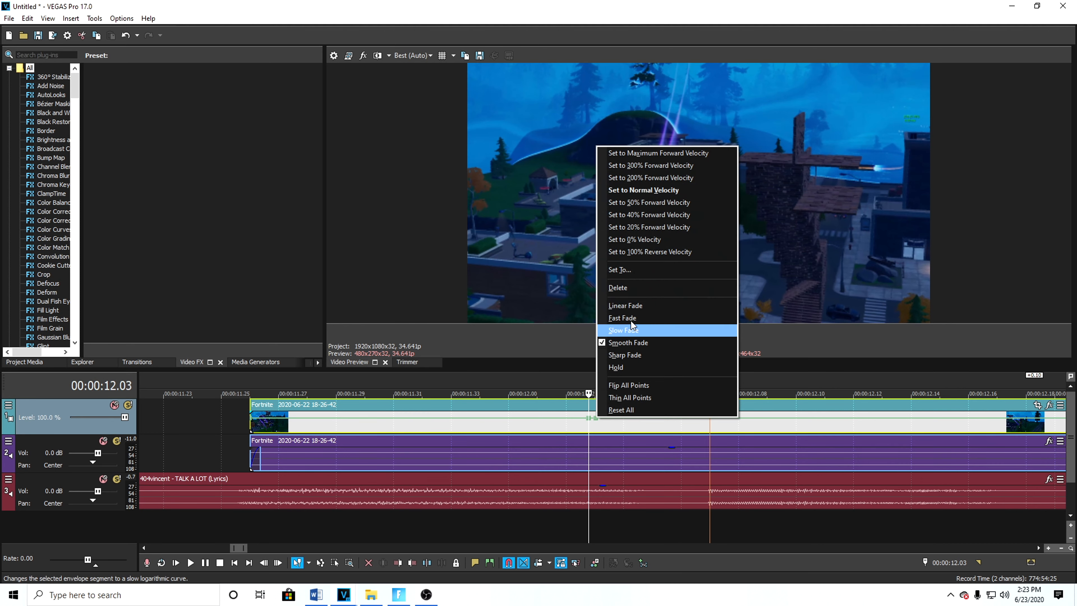
click(645, 273)
text(0)
key(Return)
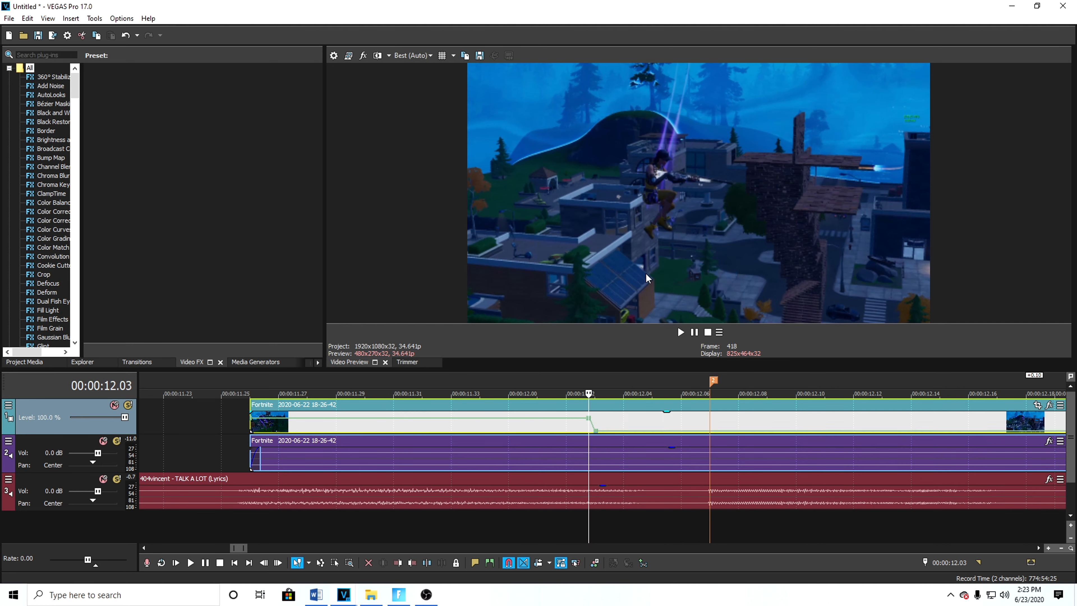
Play the 2020-06-22 clip from its start at 00:00:11.26 to check the velocity drop
click(246, 432)
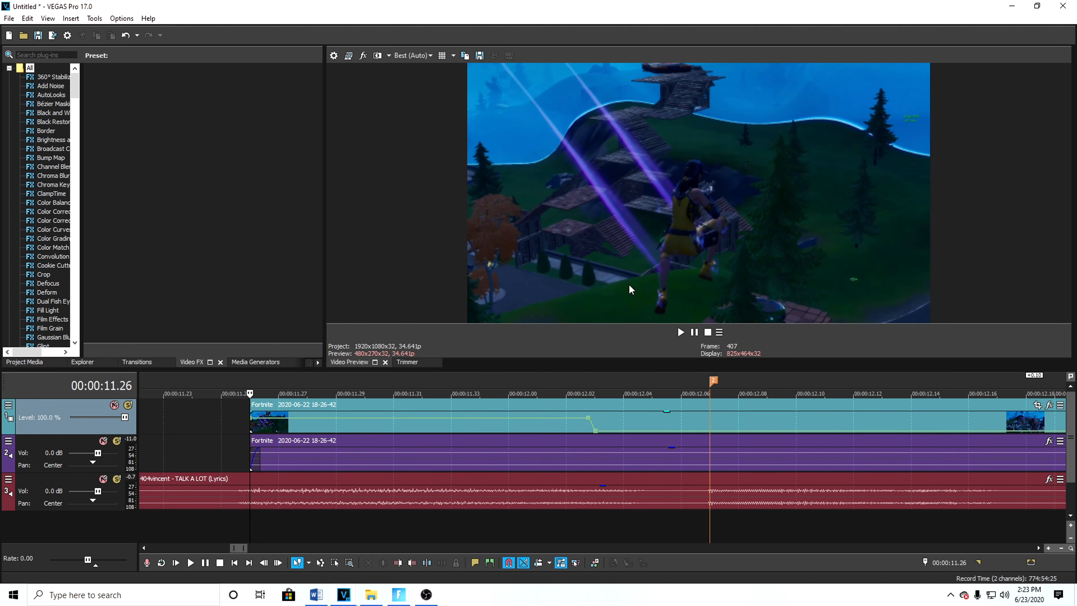
click(681, 332)
click(698, 334)
scroll(649, 454, down, 4)
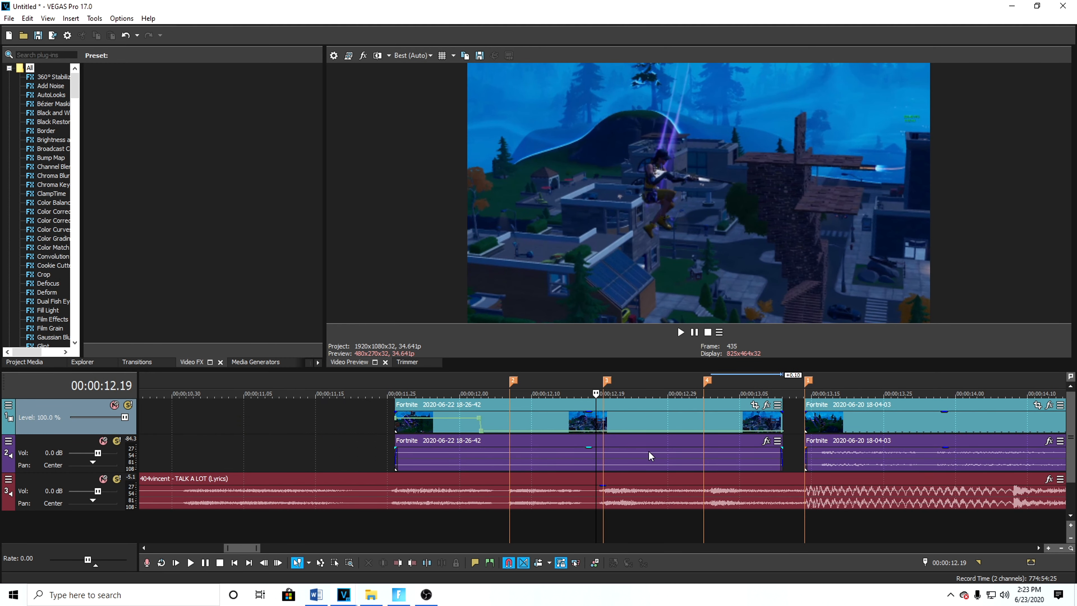
Add a velocity envelope point to the 2020-06-22 clip at marker 2, 00:00:12.07
scroll(649, 451, up, 2)
scroll(551, 422, up, 1)
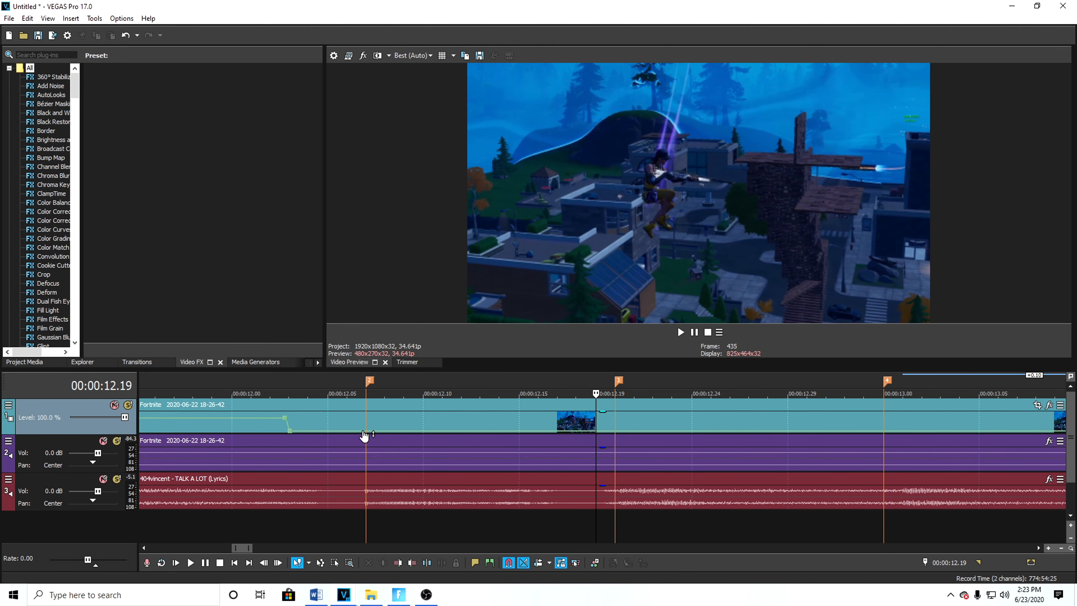
click(366, 520)
click(680, 332)
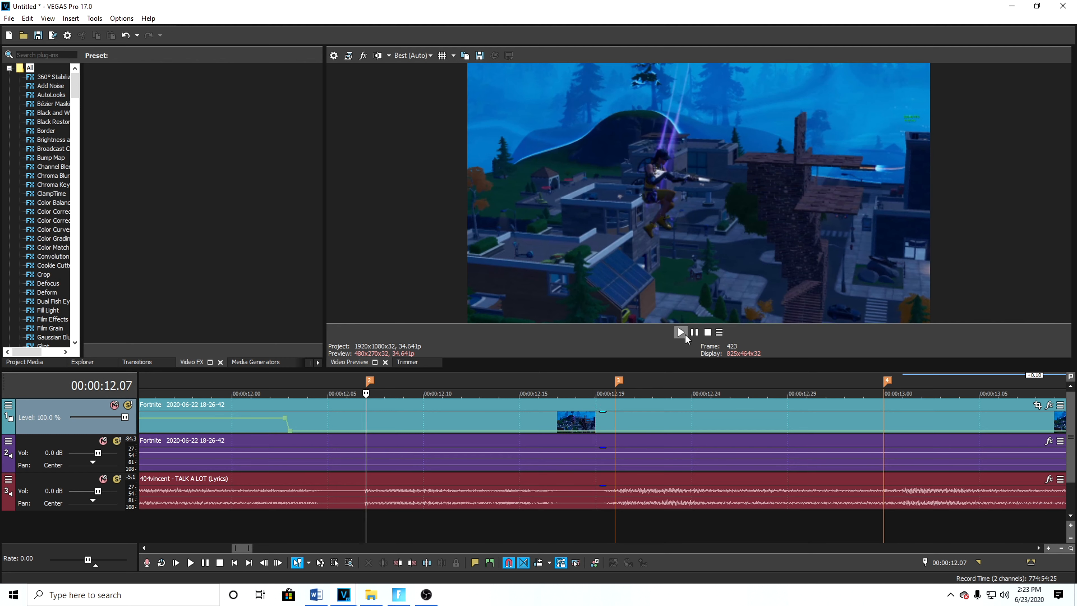
click(367, 505)
scroll(590, 459, up, 2)
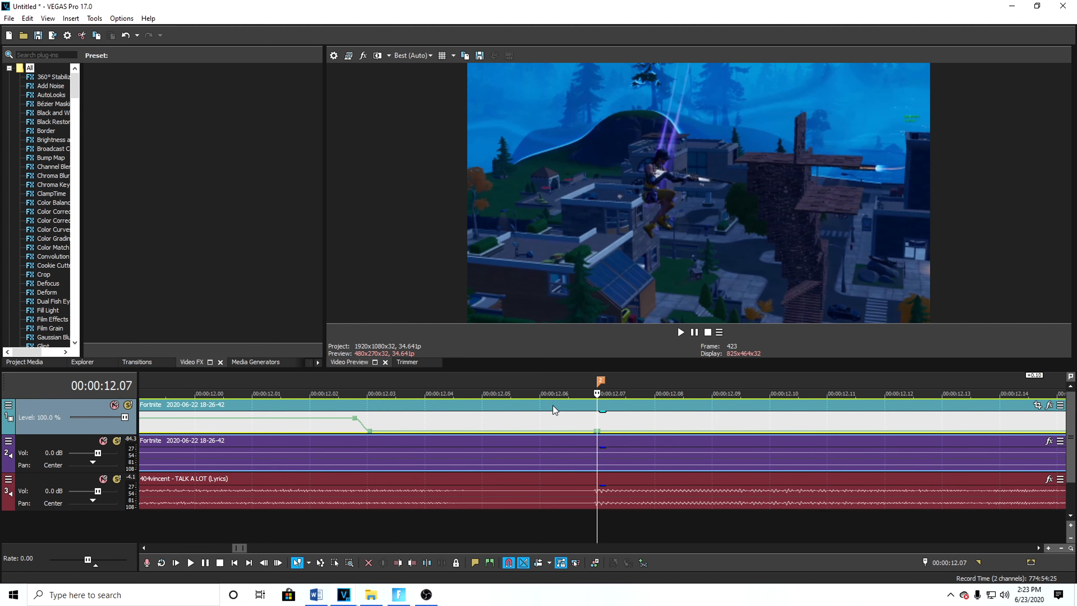
Play across marker 2, and raise the velocity point just after it so the clip speeds up from there
click(680, 331)
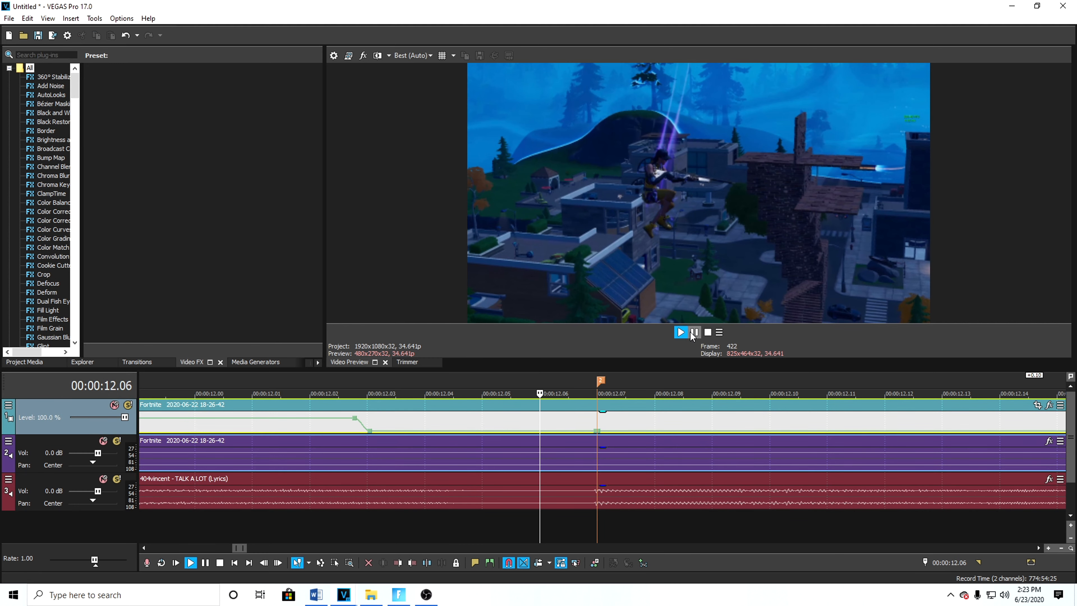
scroll(602, 434, up, 2)
scroll(530, 443, down, 2)
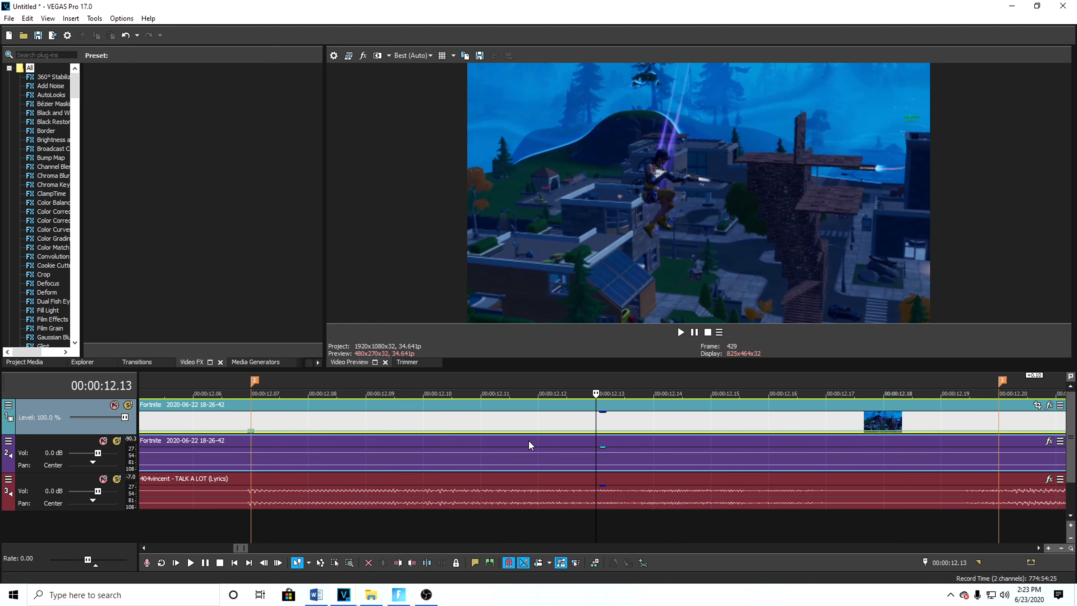
click(255, 435)
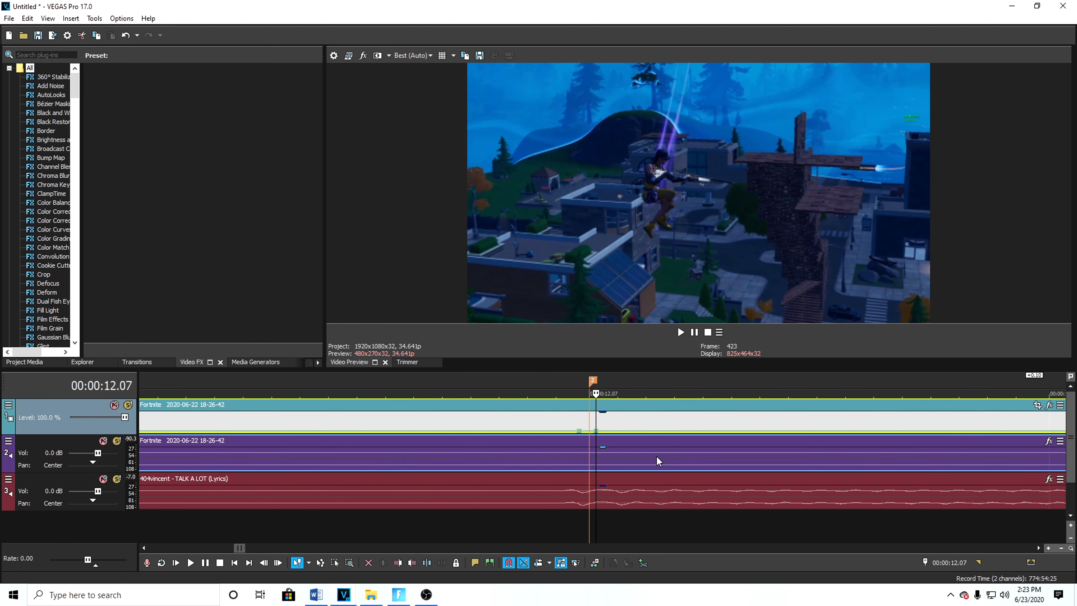
drag(598, 434, 595, 423)
scroll(611, 428, down, 1)
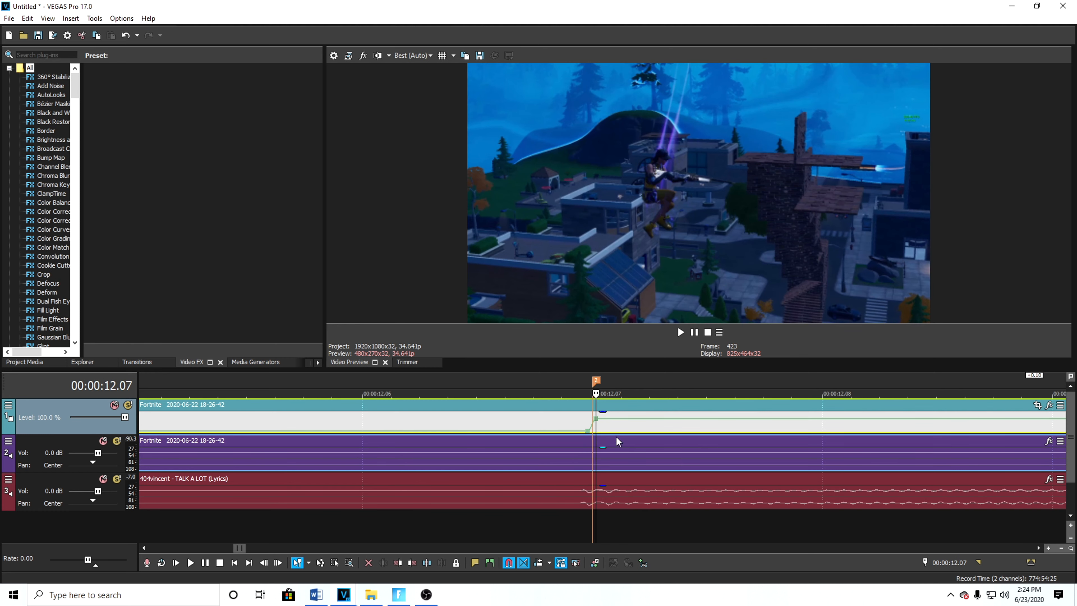
Raise the velocity line of the 2020-06-22 clip from marker 2 onward, after stepping through its frames to 00:00:12.19
key(Right)
key(Right)
key(Right)
key(Right)
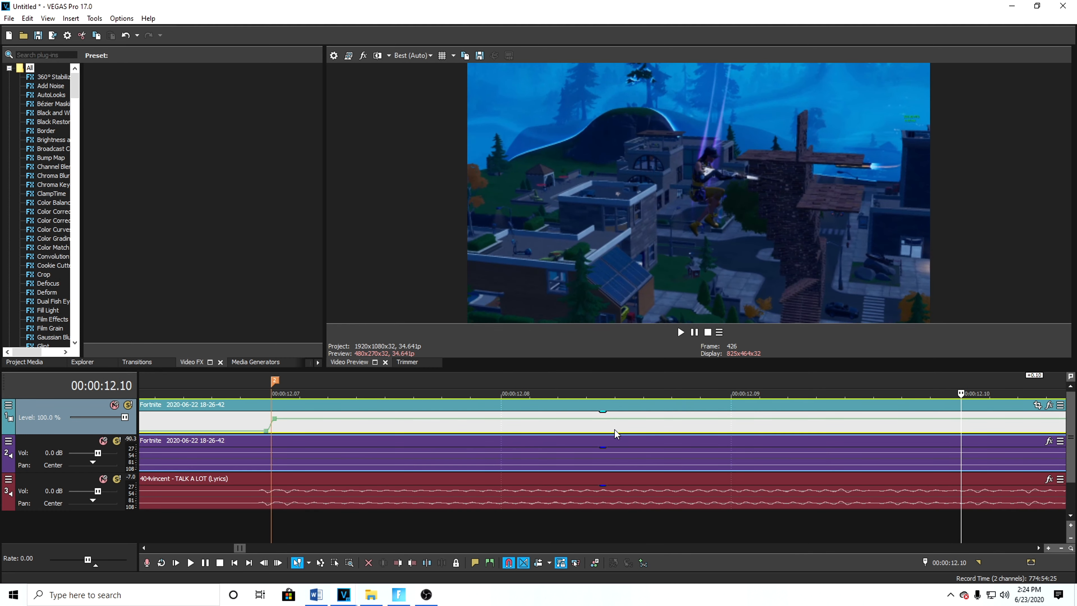
scroll(615, 430, down, 3)
scroll(613, 430, down, 2)
key(Right)
key(Right)
key(Right)
key(Right)
key(Right)
key(Right)
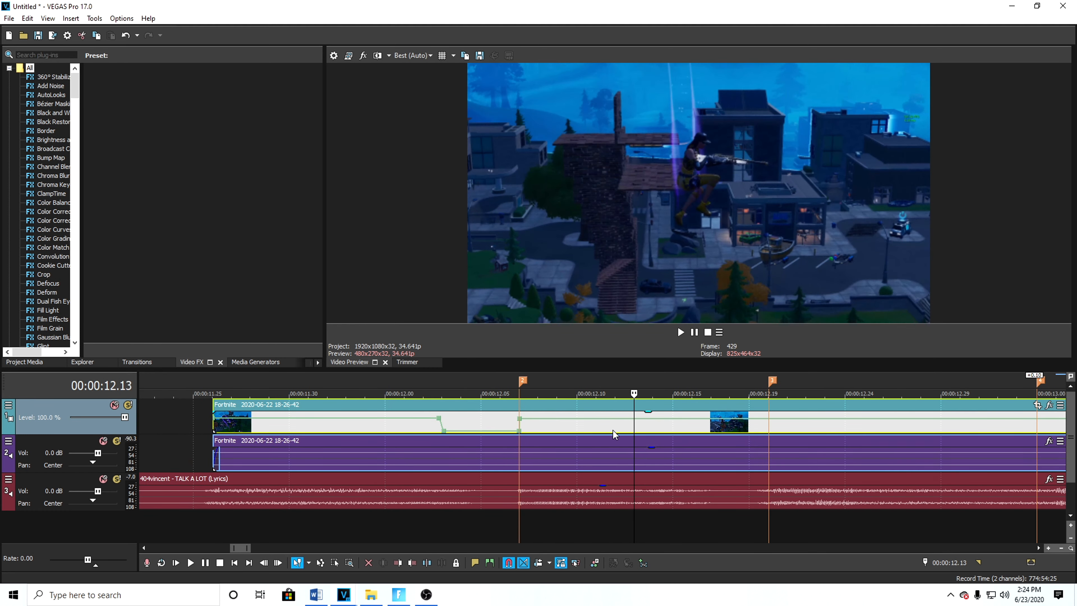
key(Right)
key(Right)
key(Right)
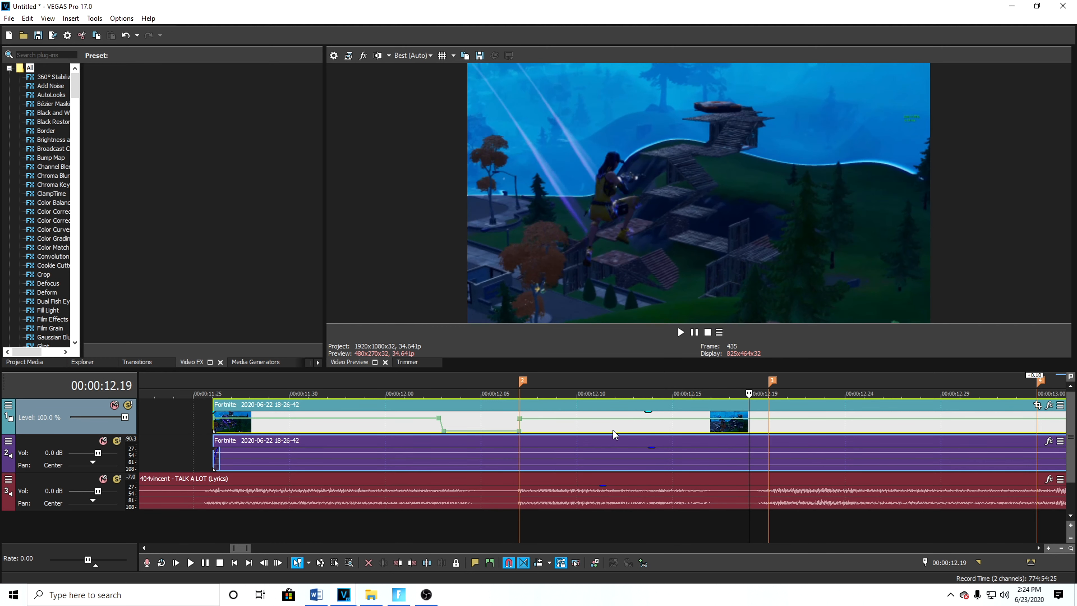
key(Left)
drag(611, 418, 611, 411)
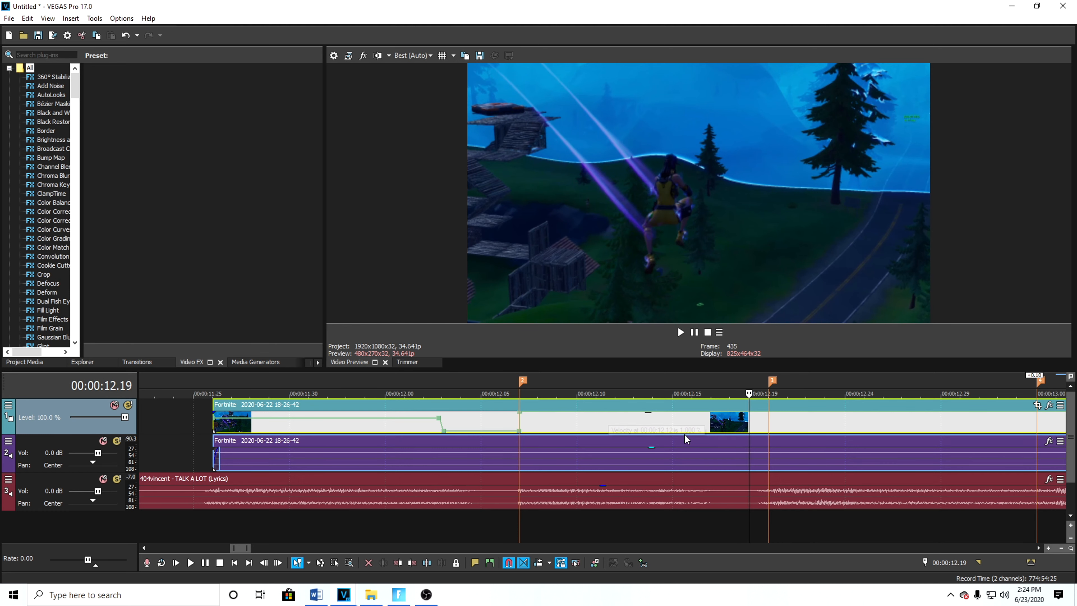
Add two adjacent velocity points at about 00:00:12.16, between markers 2 and 3 of the 2020-06-22 clip
click(681, 425)
click(685, 426)
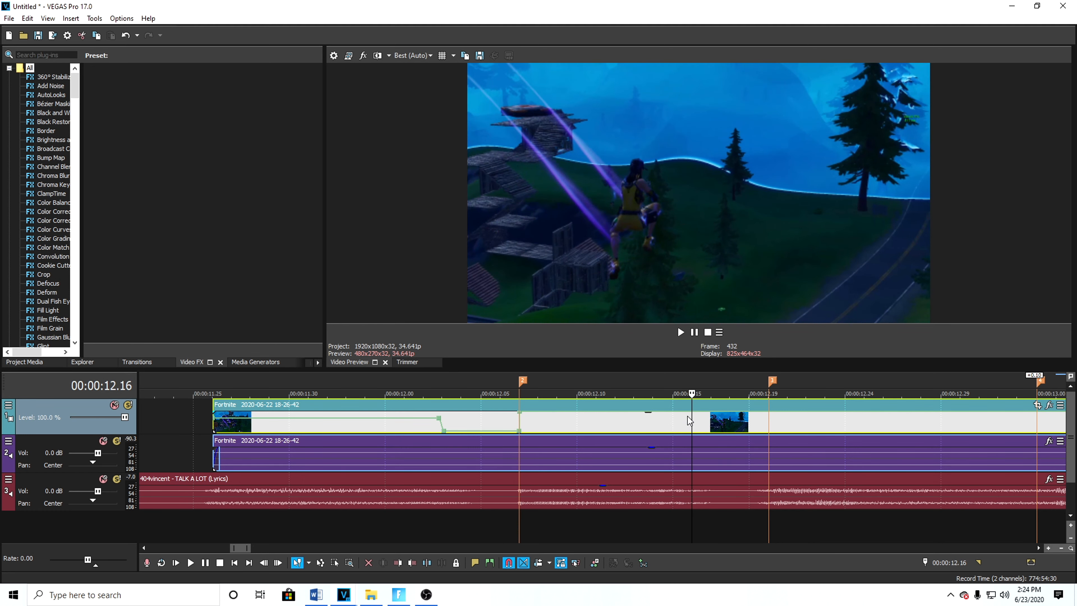
key(Right)
key(Left)
scroll(693, 418, up, 5)
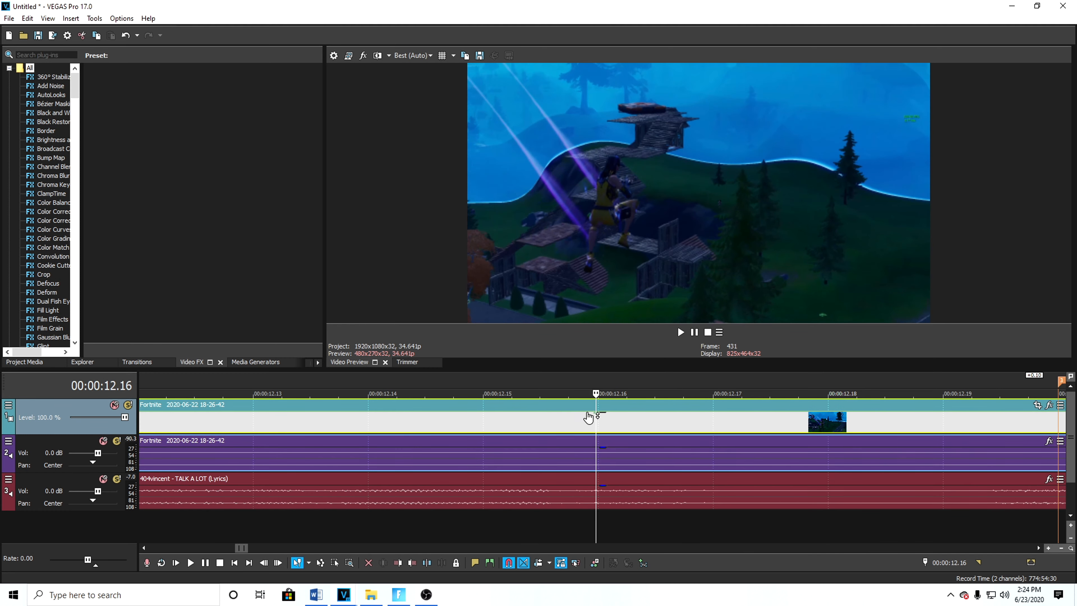
scroll(600, 415, up, 4)
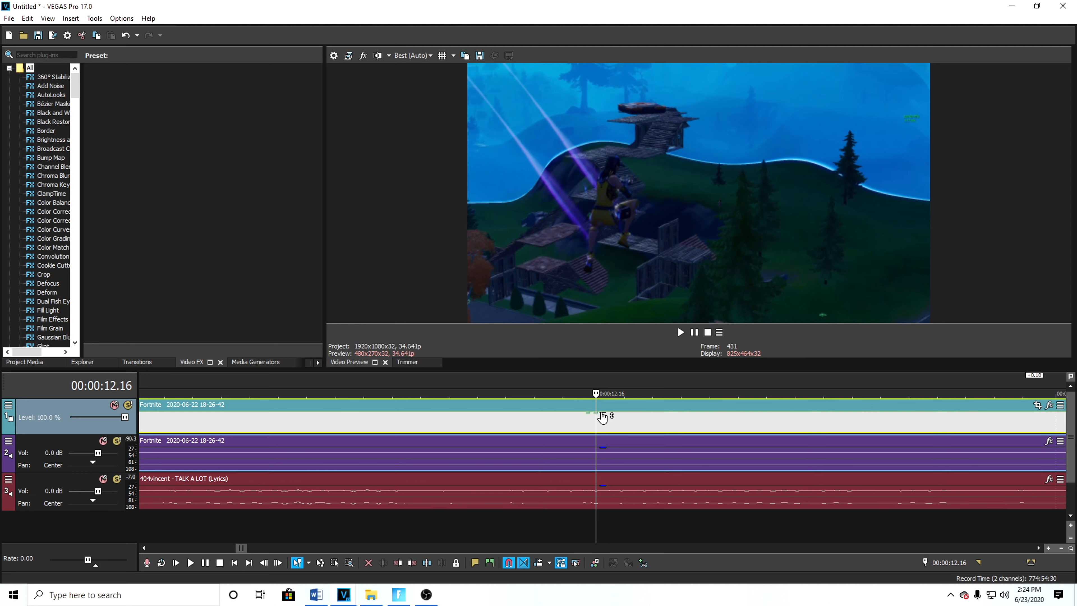
scroll(592, 420, right, 1)
Set the second velocity point at 00:00:12.16 to 0 %
right_click(502, 412)
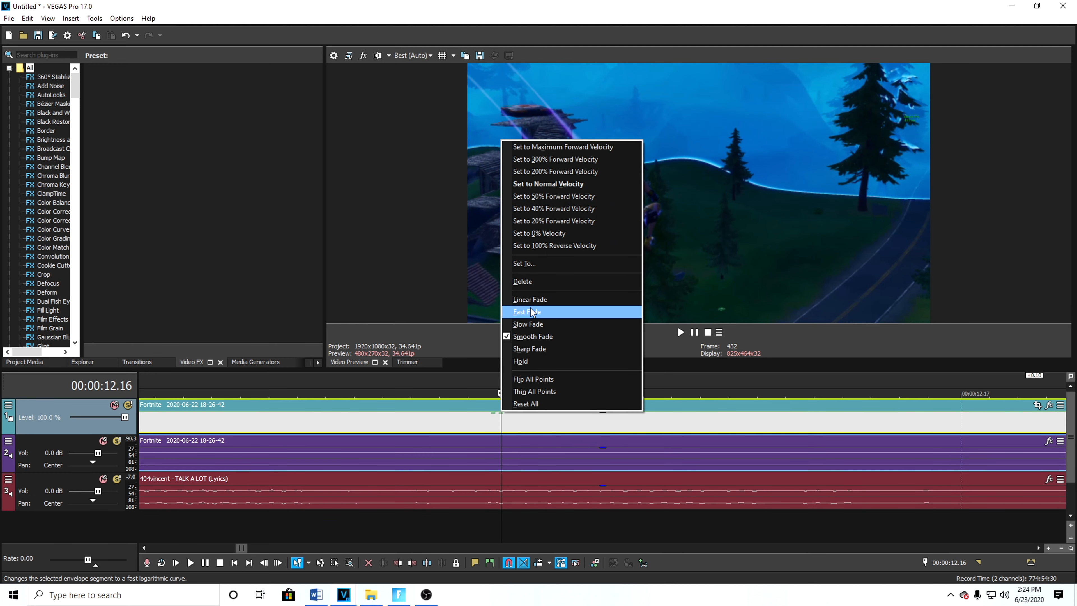
click(549, 262)
text(0)
key(Return)
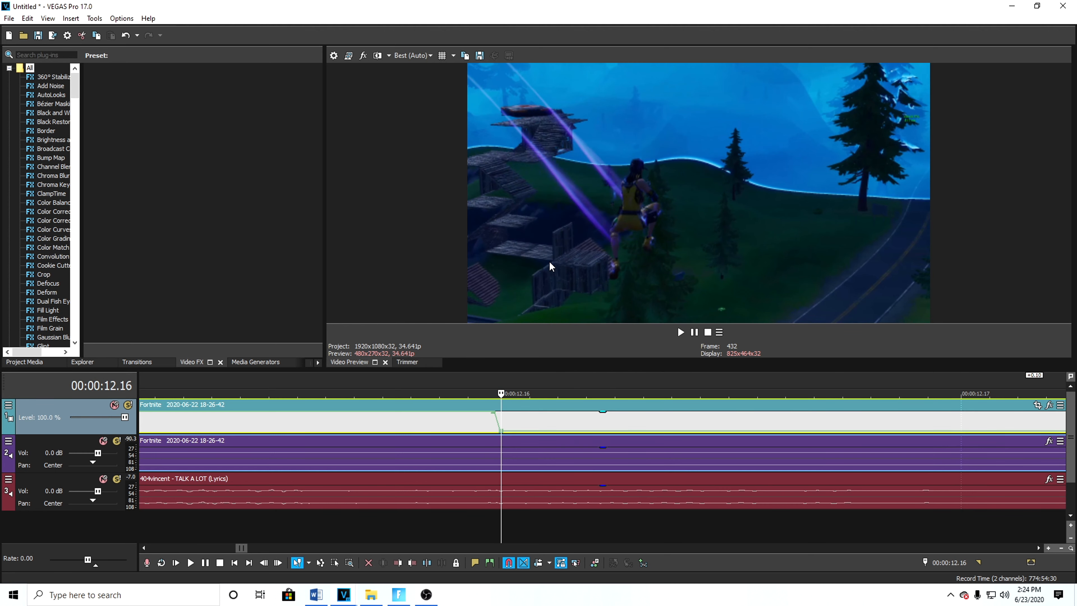
Play the 2020-06-22 clip from its start to check the velocity changes between markers 2 and 3
scroll(512, 433, down, 5)
scroll(403, 490, down, 2)
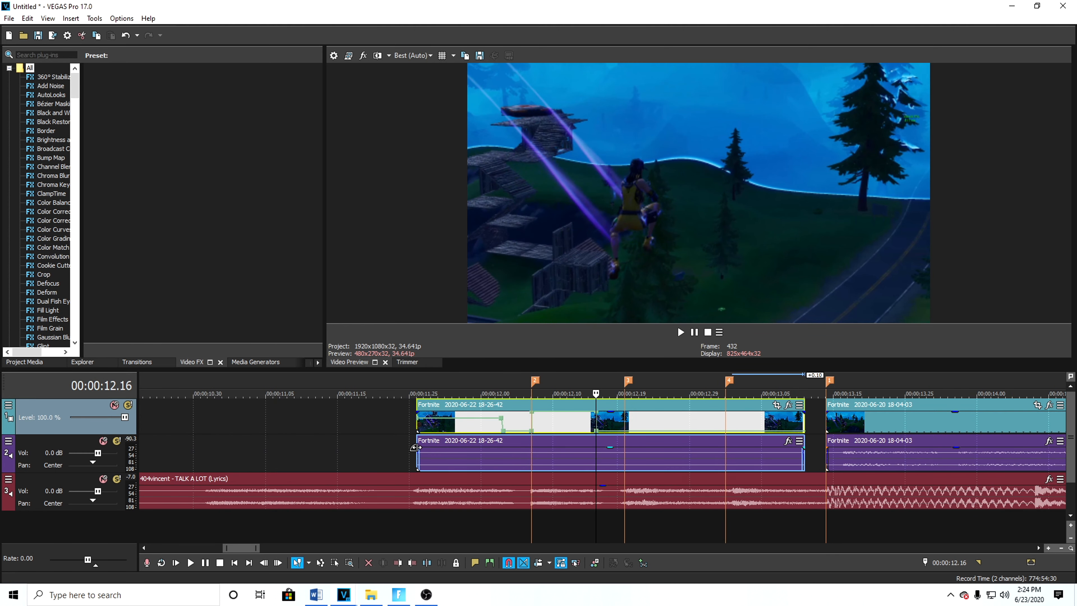
click(418, 455)
click(680, 332)
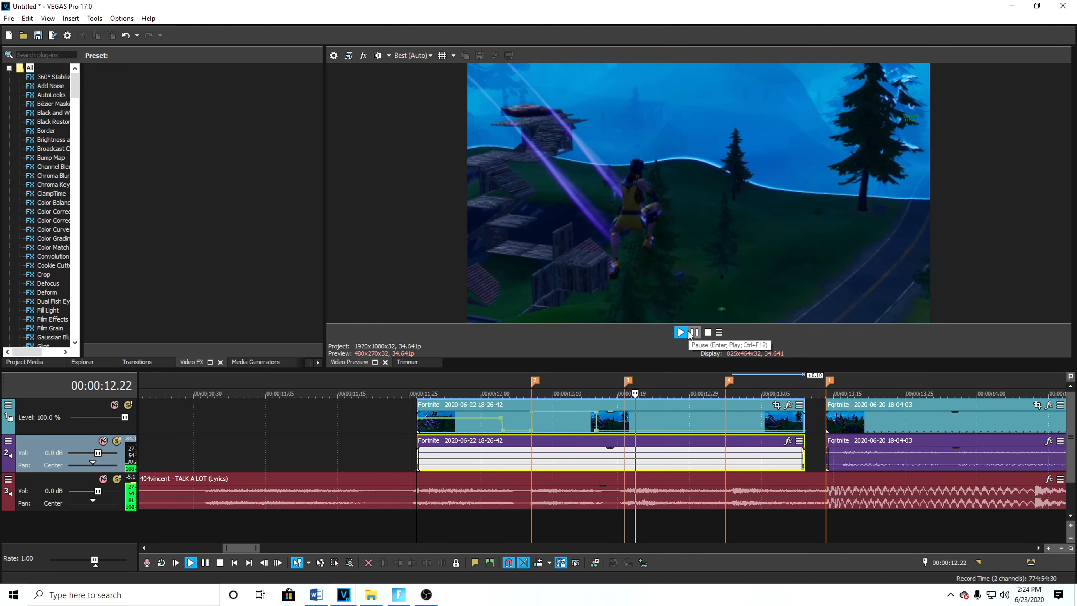
click(694, 332)
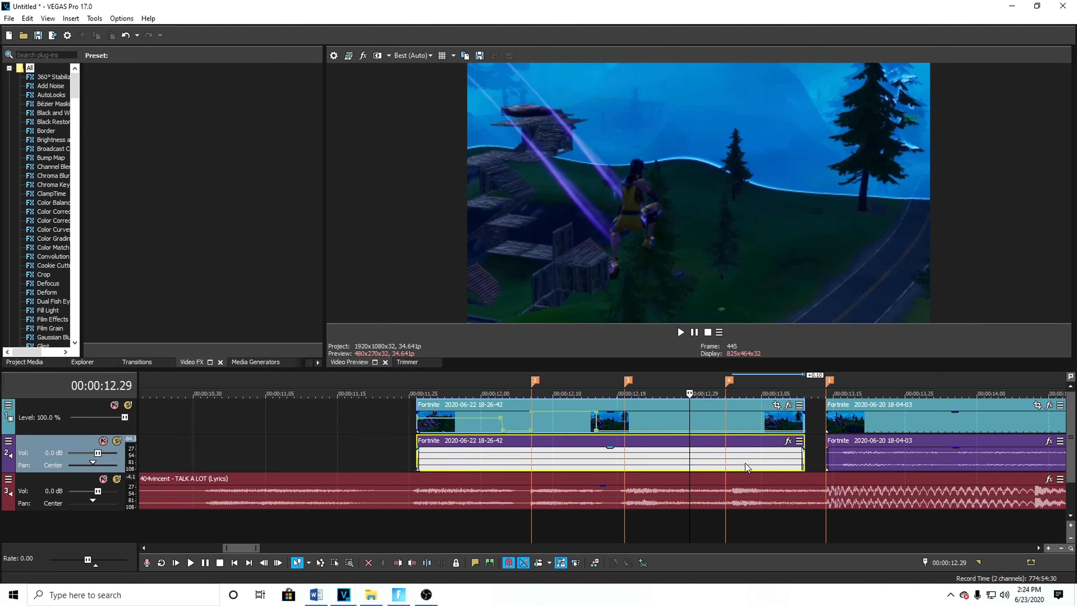
Add velocity points at marker 3 of the 2020-06-22 clip and raise the velocity from there
click(626, 435)
scroll(625, 420, up, 5)
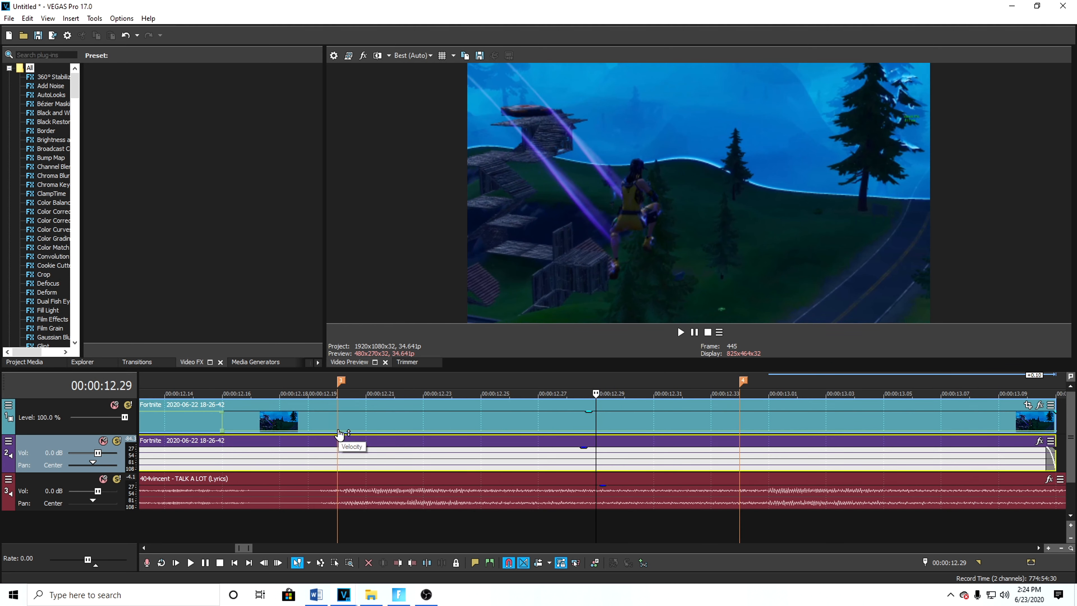
scroll(626, 420, down, 8)
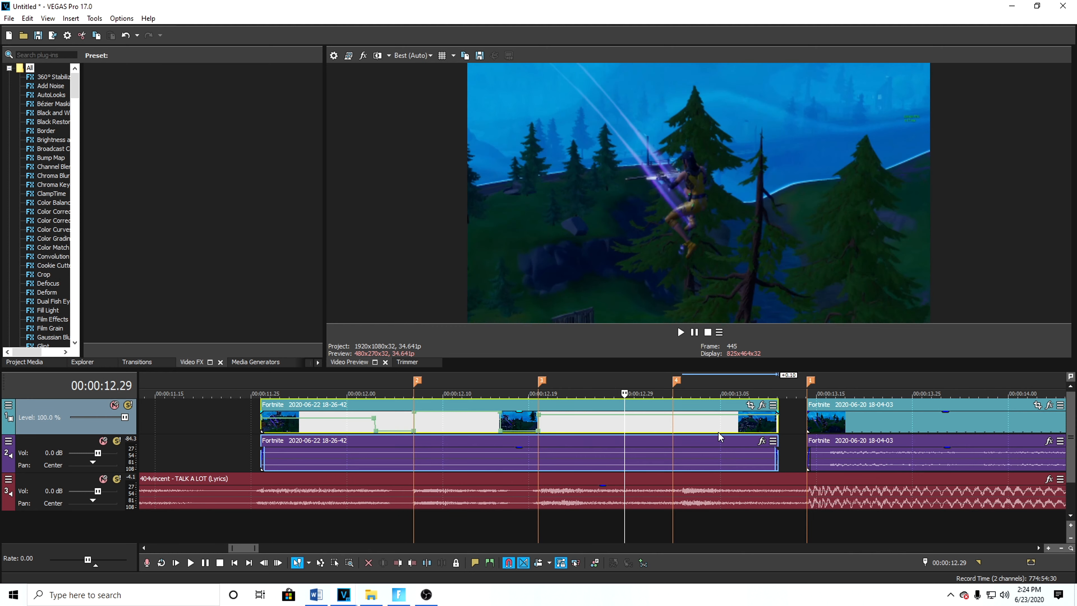
Drop the velocity at about 00:00:12.31, and add a pair of points at marker 4 to raise it again
scroll(618, 420, up, 3)
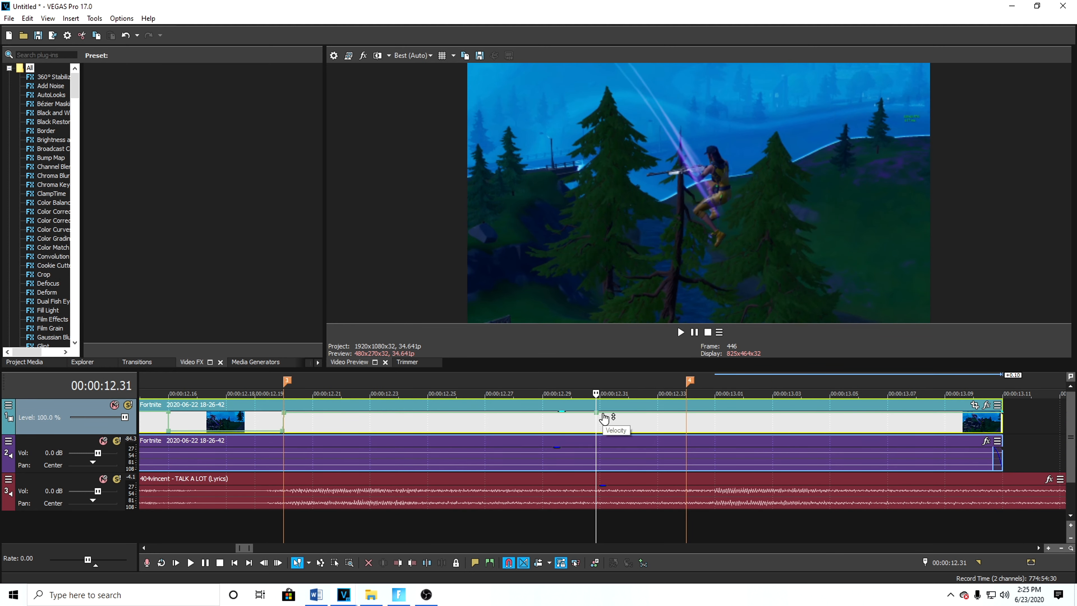
click(714, 421)
click(688, 420)
scroll(688, 420, up, 3)
double_click(592, 431)
double_click(596, 431)
drag(596, 431, 599, 412)
Play the 2020-06-22 clip to check its velocity changes through marker 4
key(space)
scroll(692, 444, down, 3)
key(Return)
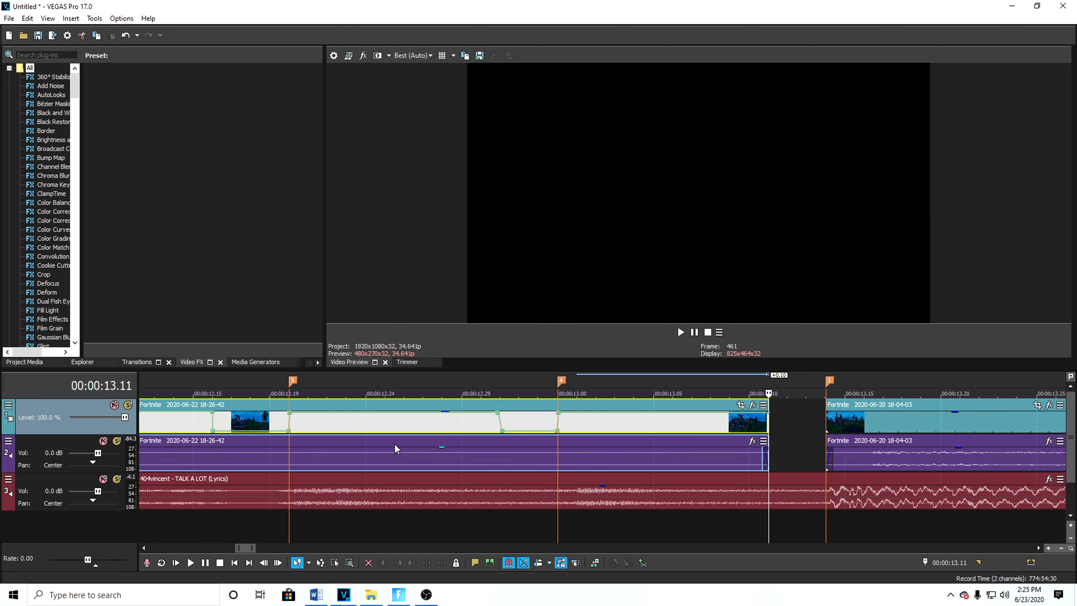
scroll(395, 444, down, 4)
click(348, 453)
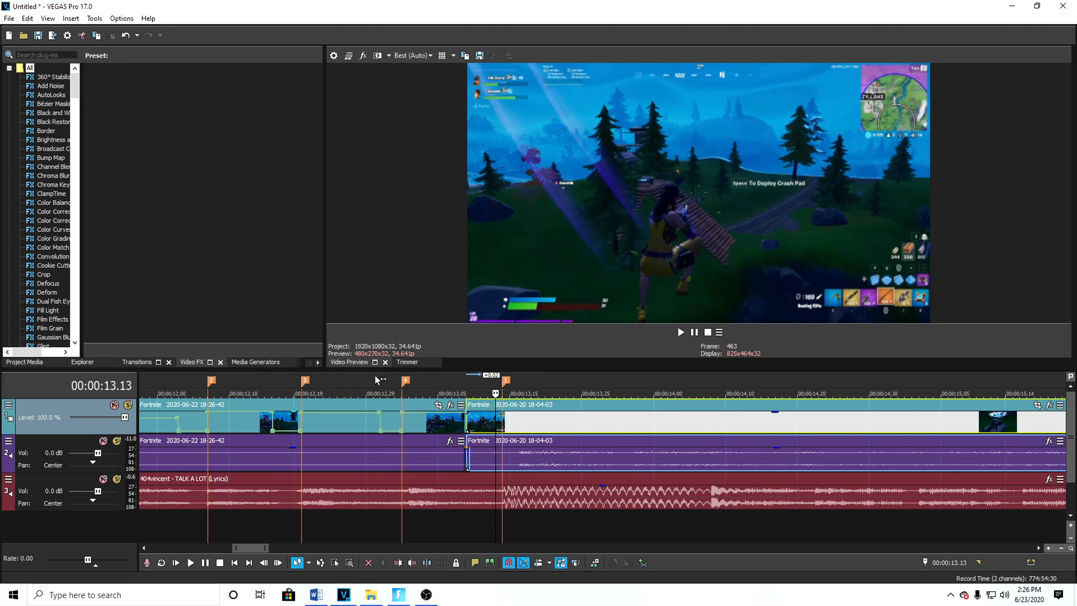
Move the first 2020-06-20 clip close to the start of the 2020-06-22 clip and split it at 00:00:11.06
scroll(480, 495, down, 3)
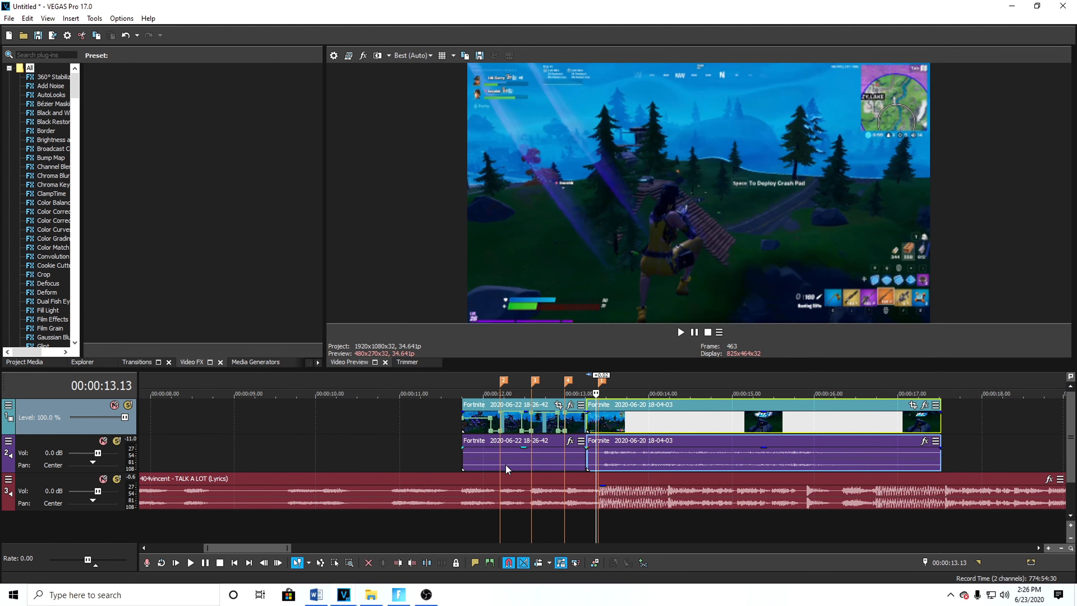
scroll(506, 464, down, 2)
drag(263, 433, 470, 426)
key(Left)
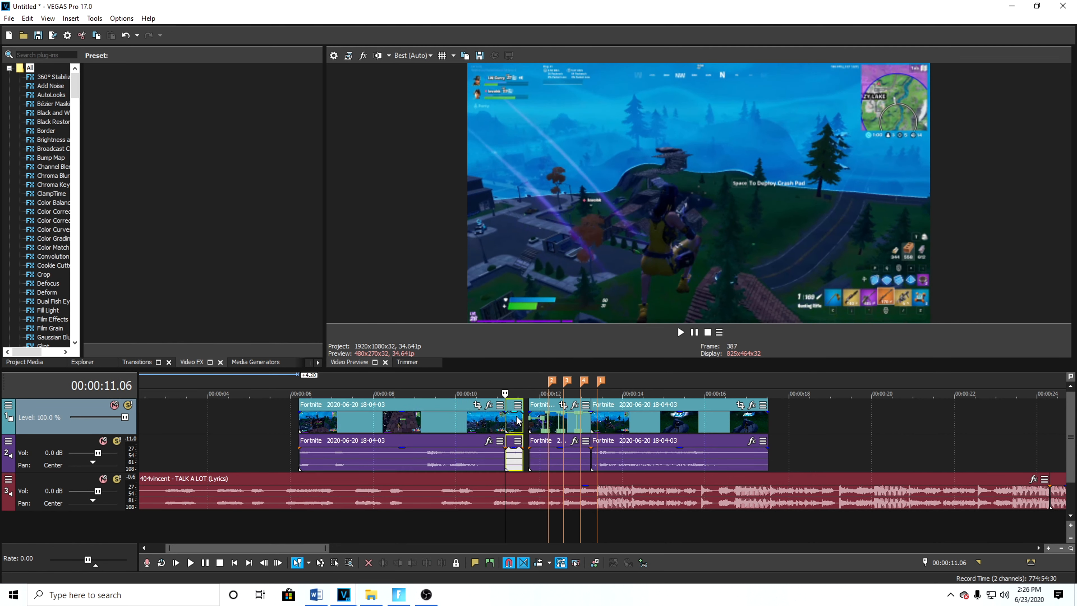
Delete the short piece after the split and move the remaining 2020-06-20 clip against the start of the 2020-06-22 clip
right_click(516, 422)
click(541, 282)
drag(428, 424, 451, 425)
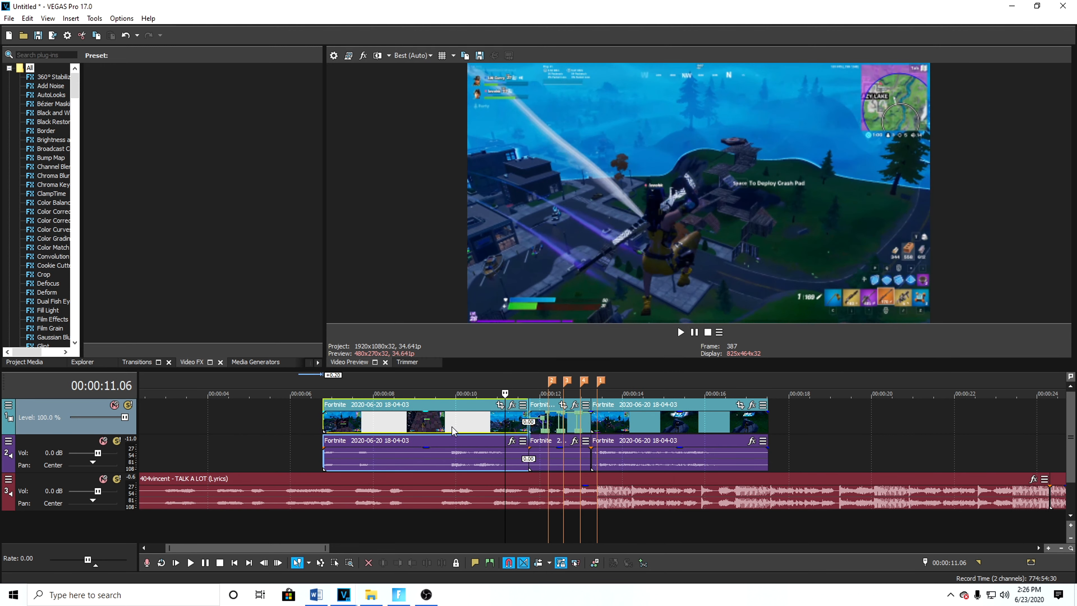
Play the sequence from the start of the first 2020-06-20 clip to check the joins
click(321, 433)
click(681, 332)
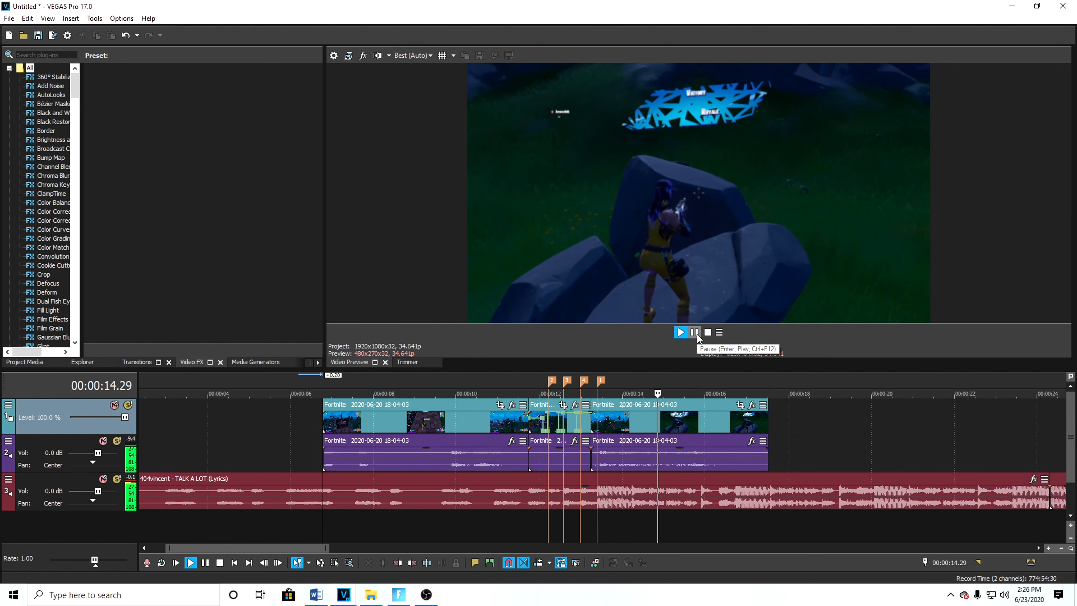
click(695, 332)
Find the frame at 00:00:11.07 near the end of the first 2020-06-20 clip and insert a velocity envelope on that clip
scroll(488, 491, up, 2)
click(272, 428)
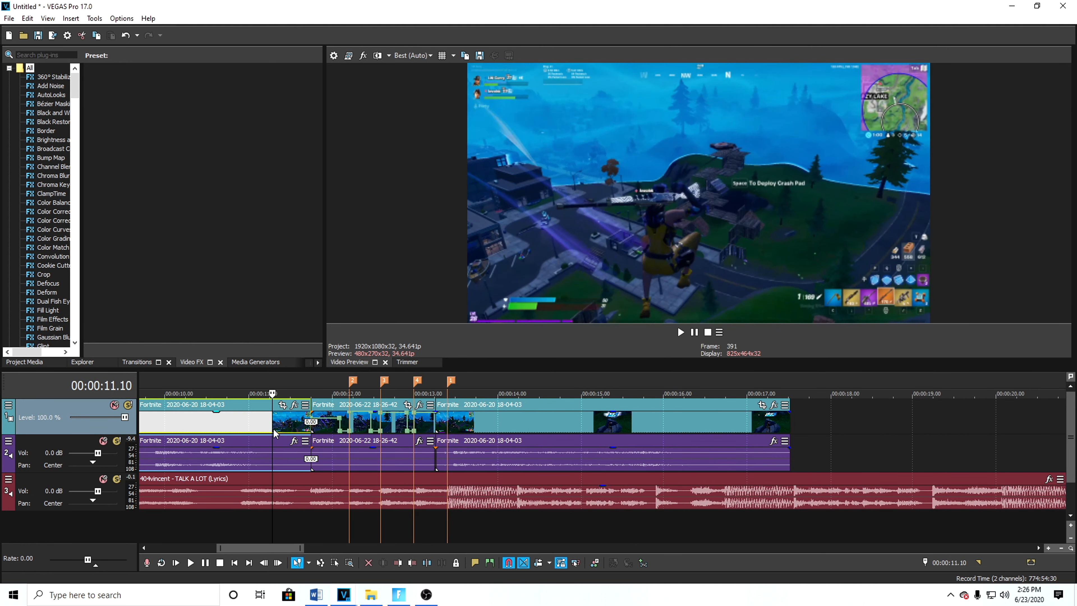
key(Left)
key(Left)
key(Left)
key(Left)
key(Left)
key(Right)
key(Right)
key(Right)
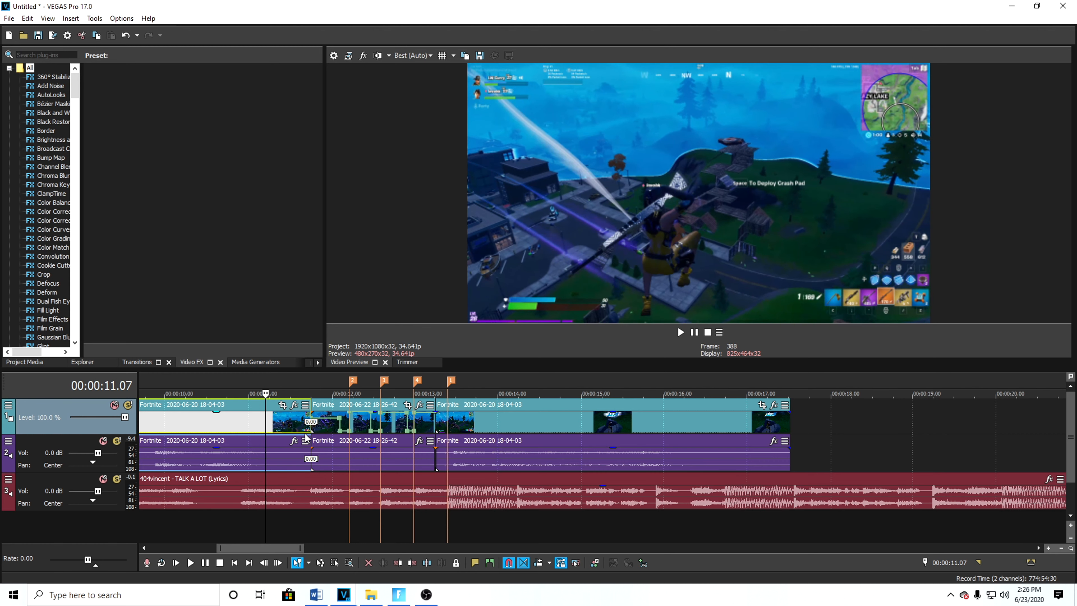
scroll(258, 434, up, 1)
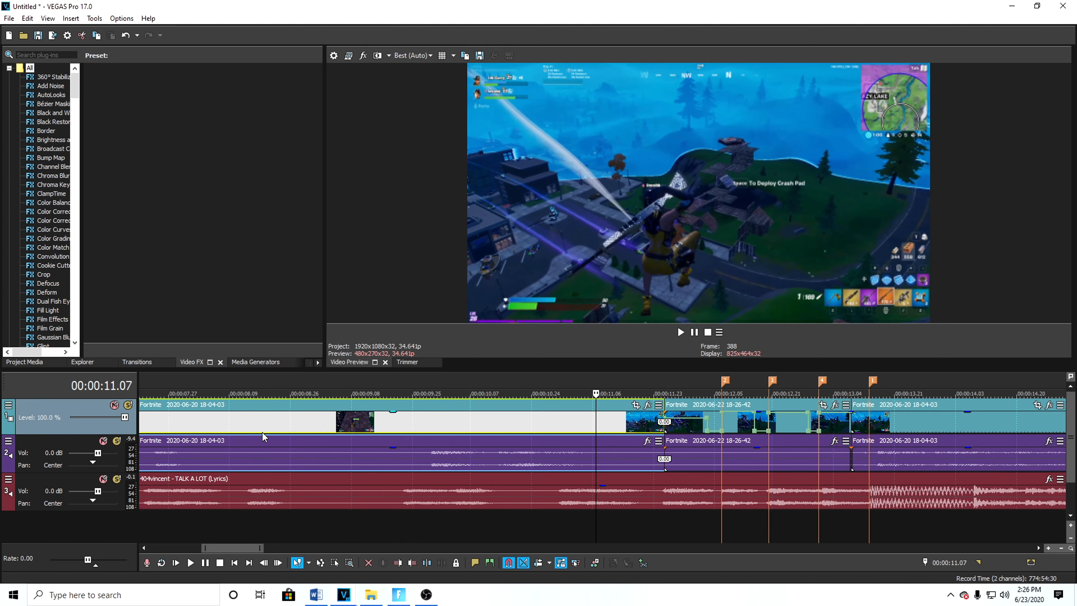
right_click(581, 425)
mouse_move(639, 466)
click(758, 465)
Shift the first 2020-06-20 clip two frames earlier and check its envelope options
drag(586, 427, 578, 427)
key(Right)
key(Right)
key(Right)
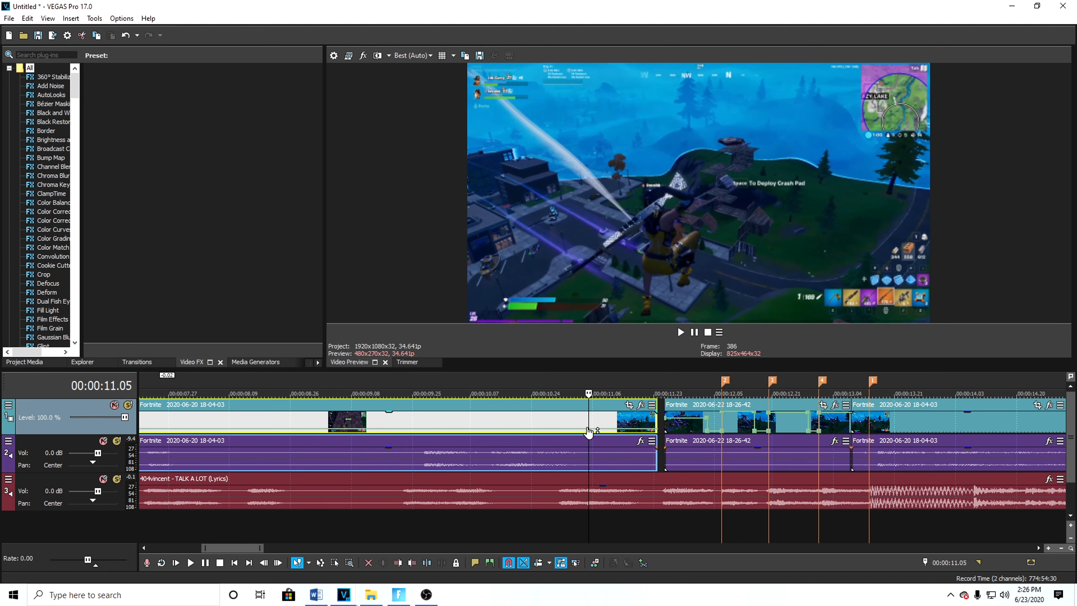
right_click(547, 418)
mouse_move(602, 467)
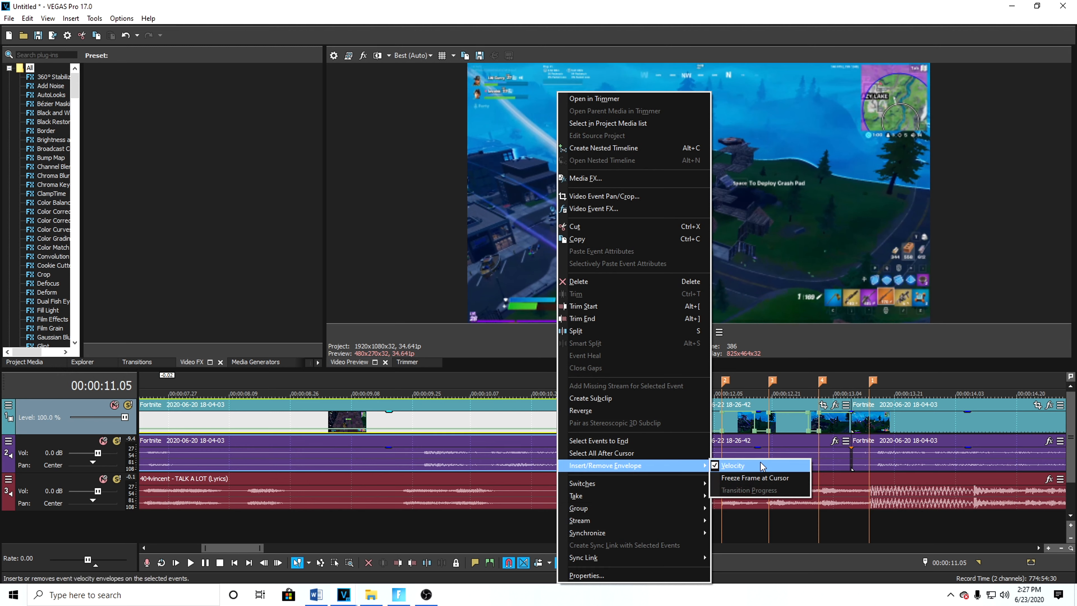
click(755, 477)
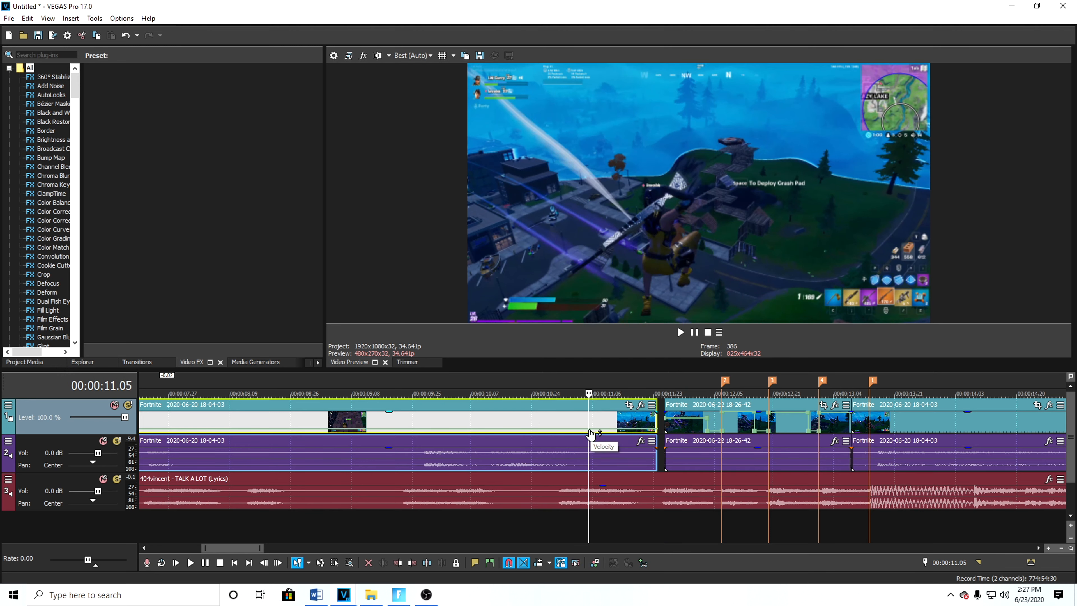
Add two adjacent velocity points at 00:00:11.05 in the first 2020-06-20 clip and change the second point's velocity
double_click(588, 429)
scroll(627, 459, up, 5)
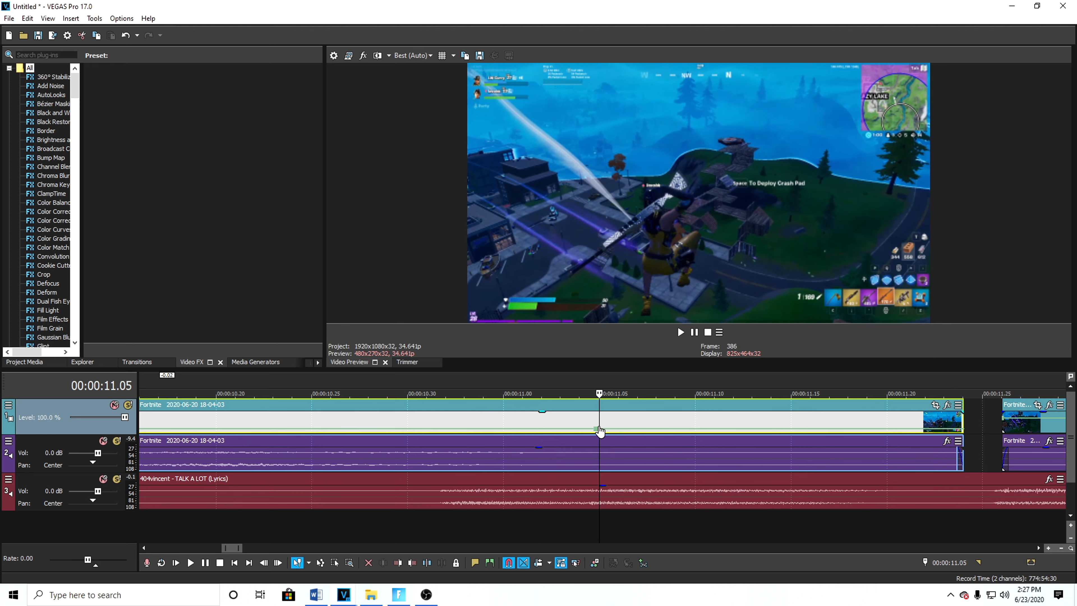
scroll(600, 432, up, 5)
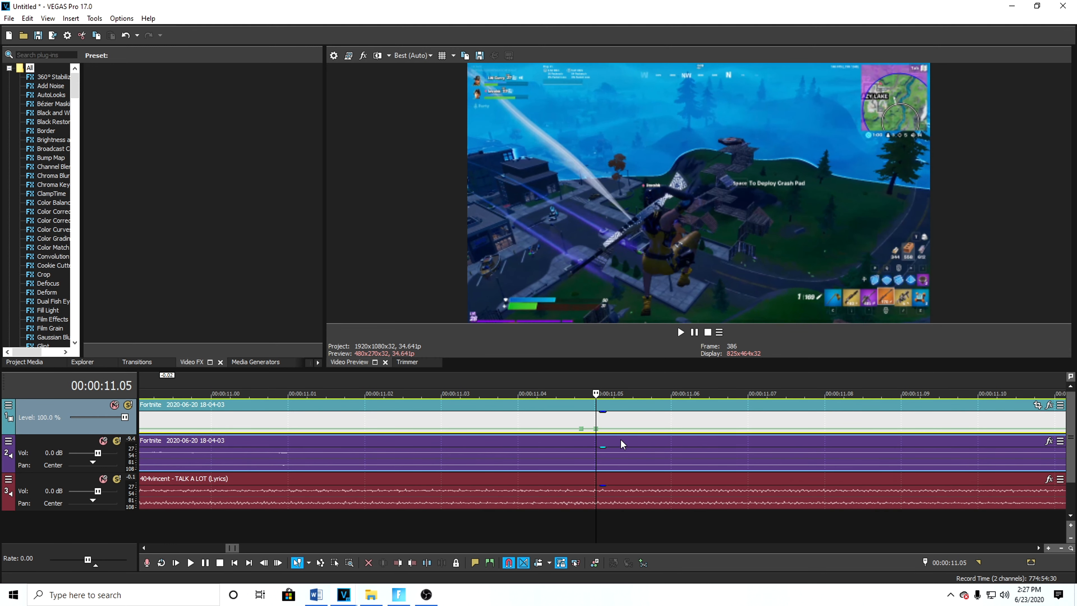
right_click(596, 429)
click(633, 250)
Move the first 2020-06-20 clip back against the 2020-06-22 clip and play across their join
scroll(596, 420, down, 8)
drag(563, 417, 570, 418)
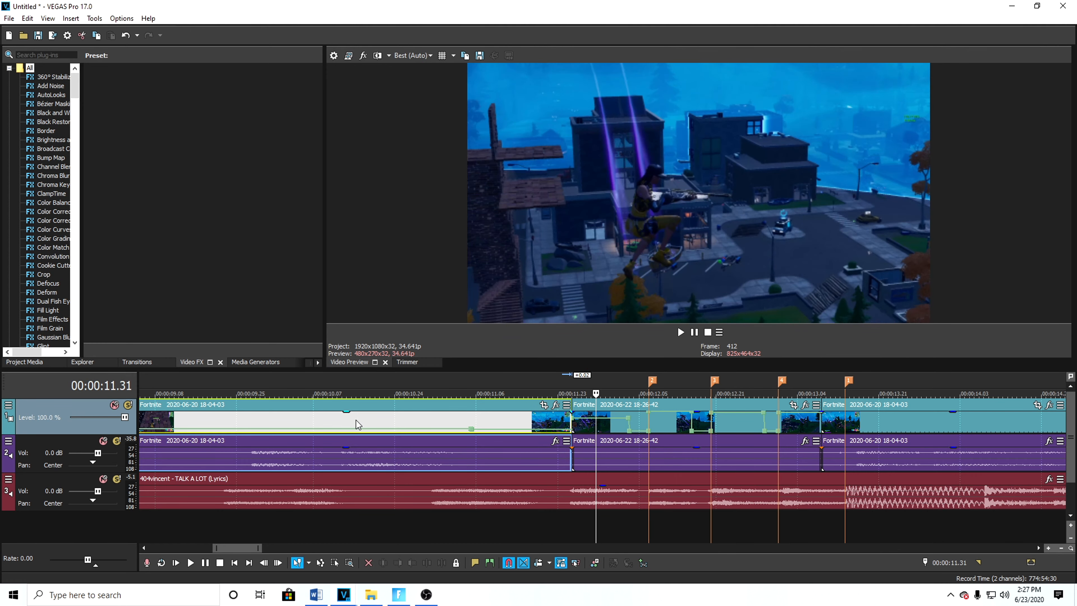
click(356, 420)
click(681, 332)
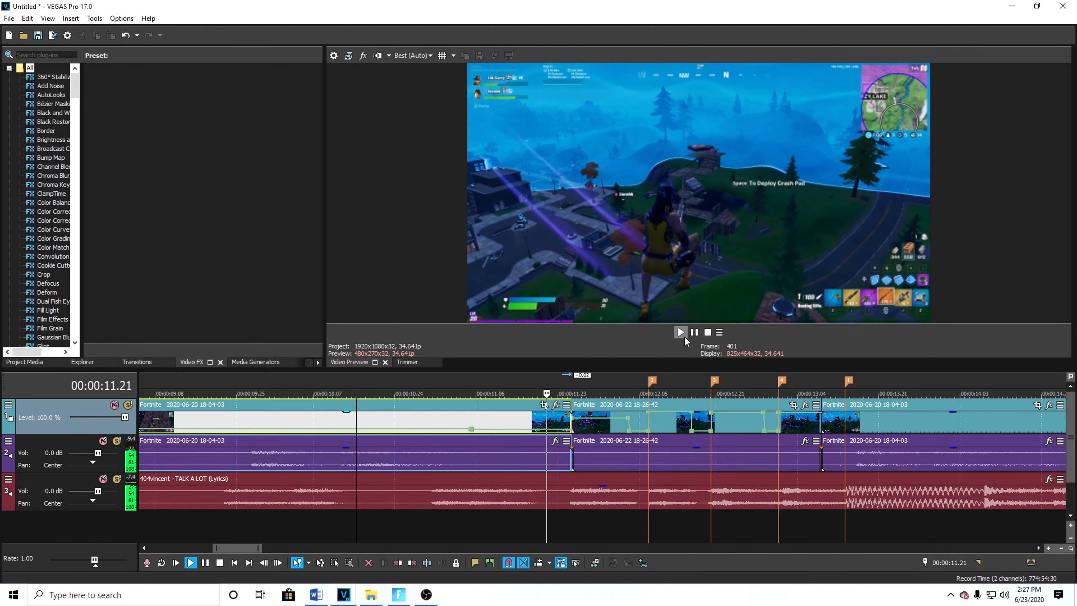
click(694, 332)
Review the edited sequence from just before the first clip at 00:00:06.21 up to 00:00:14.19
scroll(353, 466, down, 8)
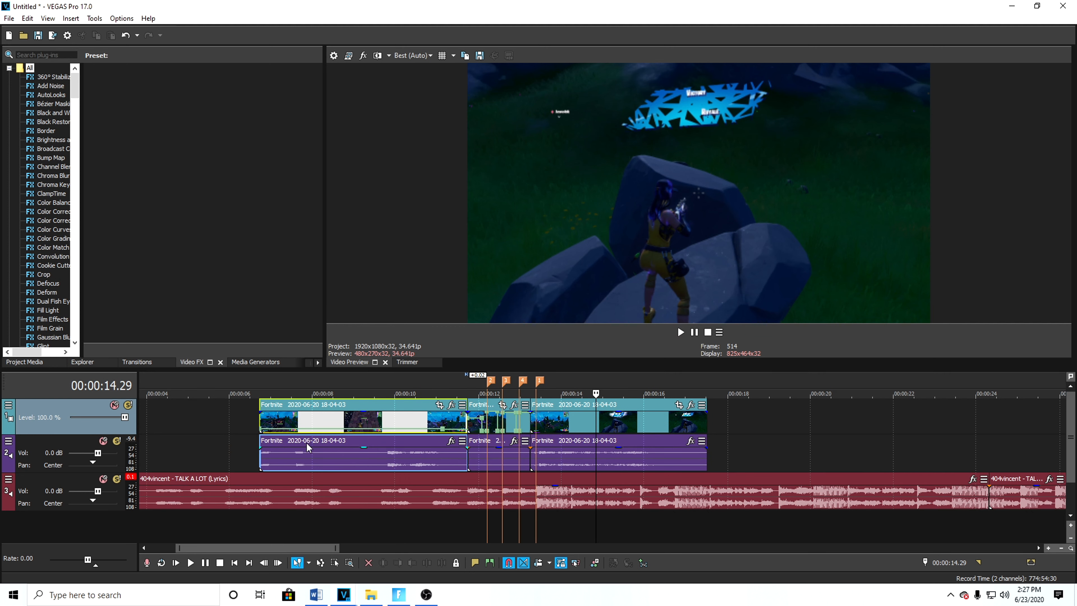
click(253, 421)
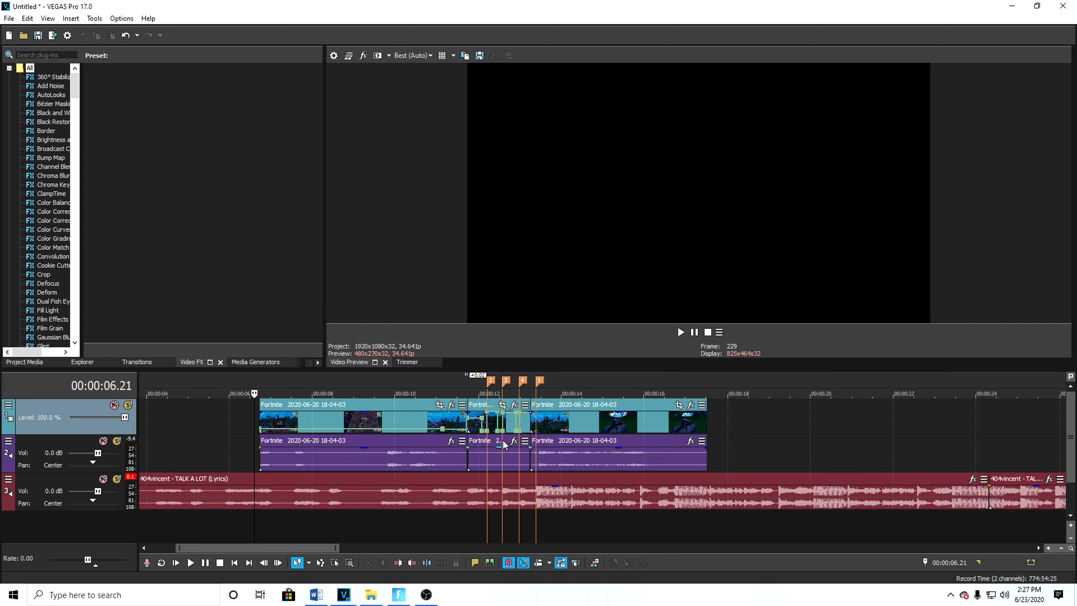
click(550, 529)
click(584, 527)
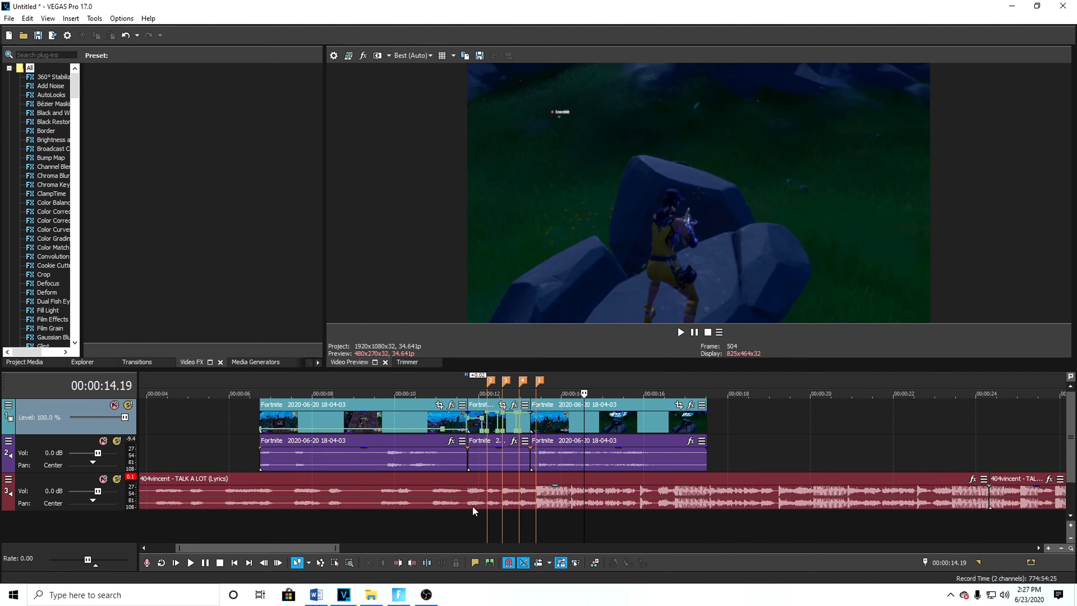
scroll(482, 534, up, 3)
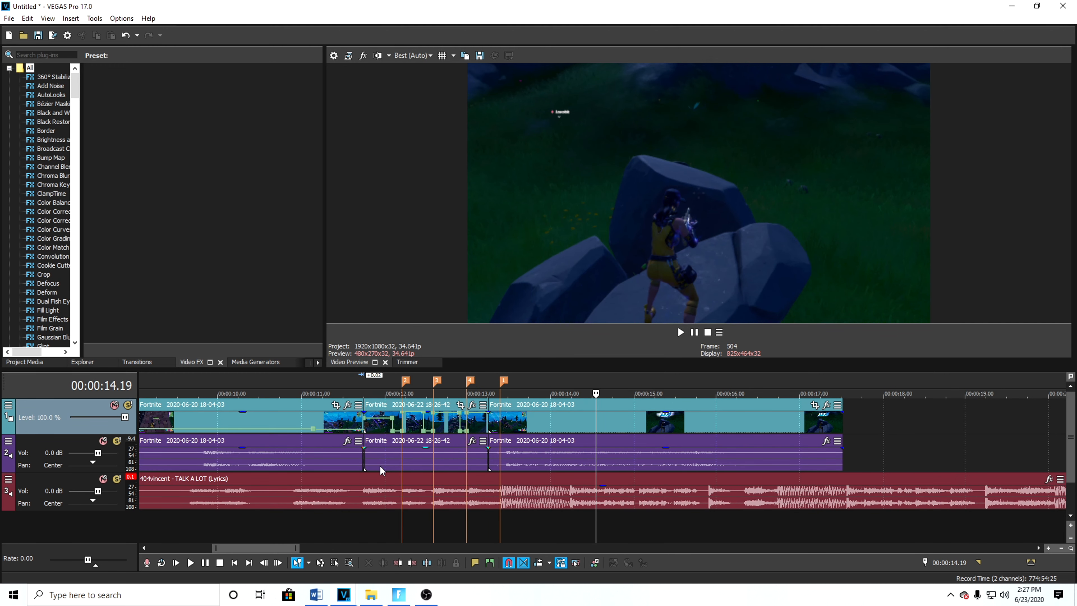
Play on briefly from 00:00:14.19 and insert a velocity envelope on the last 2020-06-20 clip
key(space)
key(space)
right_click(520, 423)
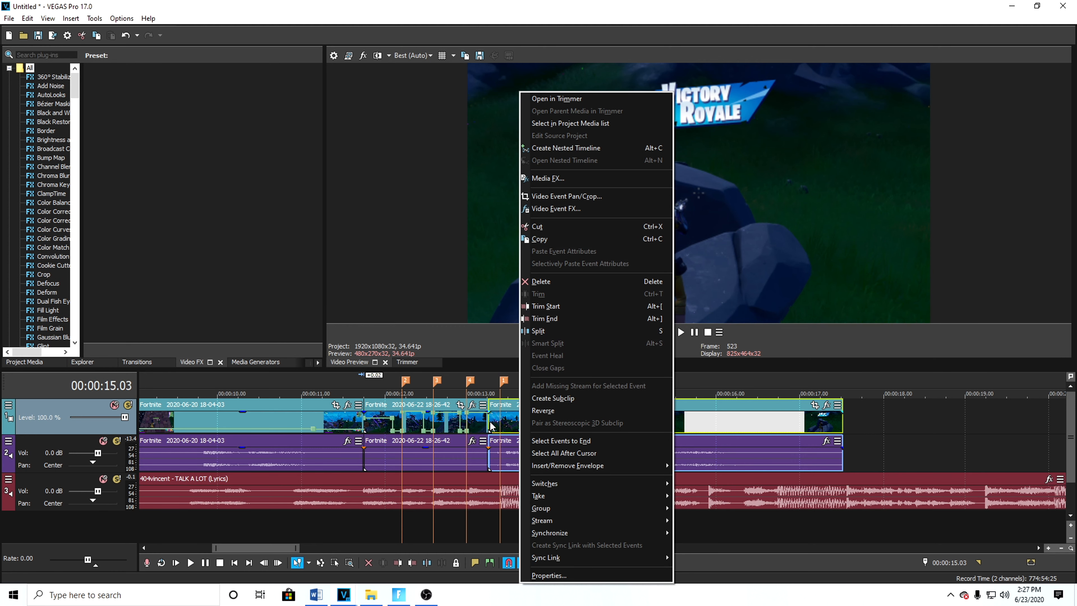
click(493, 423)
click(500, 425)
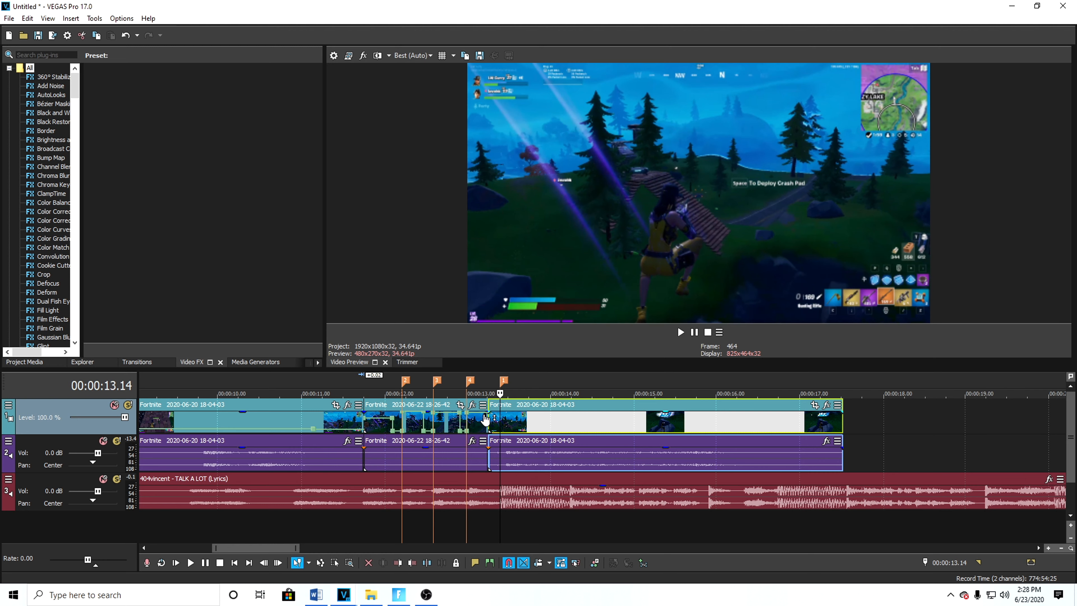
right_click(505, 427)
mouse_move(548, 465)
click(686, 469)
Add two adjacent velocity points at marker 1 in the last 2020-06-20 clip and set a Fast Fade between them
scroll(596, 429, up, 4)
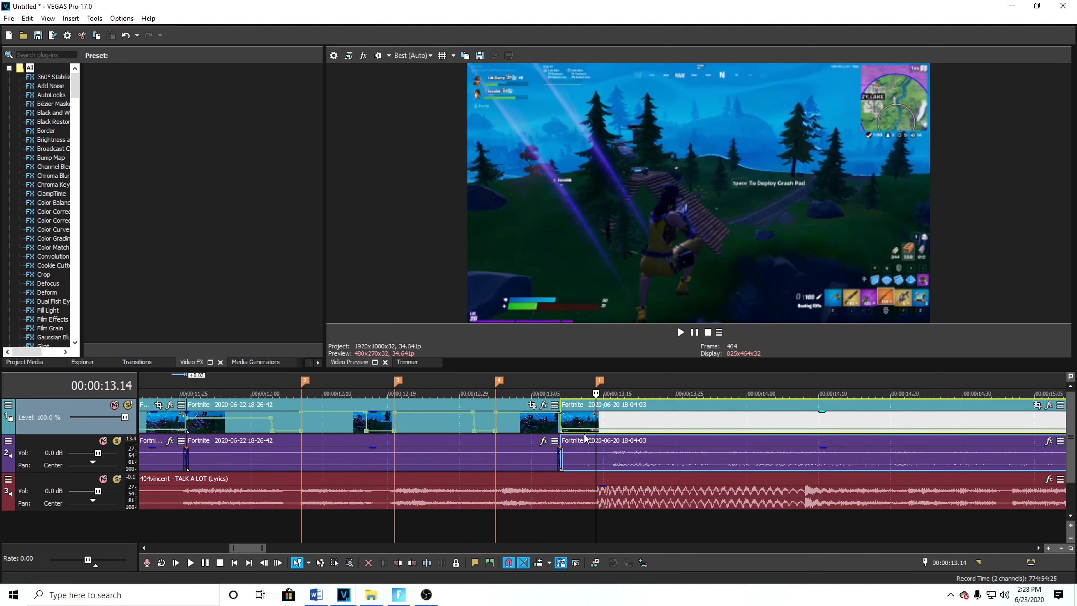
scroll(618, 436, up, 3)
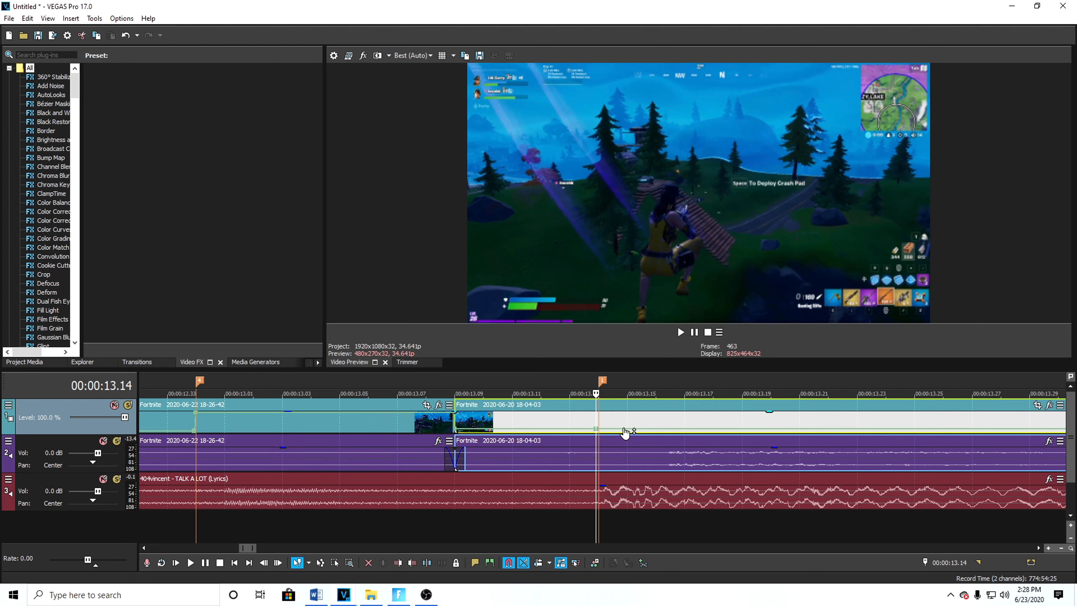
click(628, 433)
right_click(629, 433)
click(651, 280)
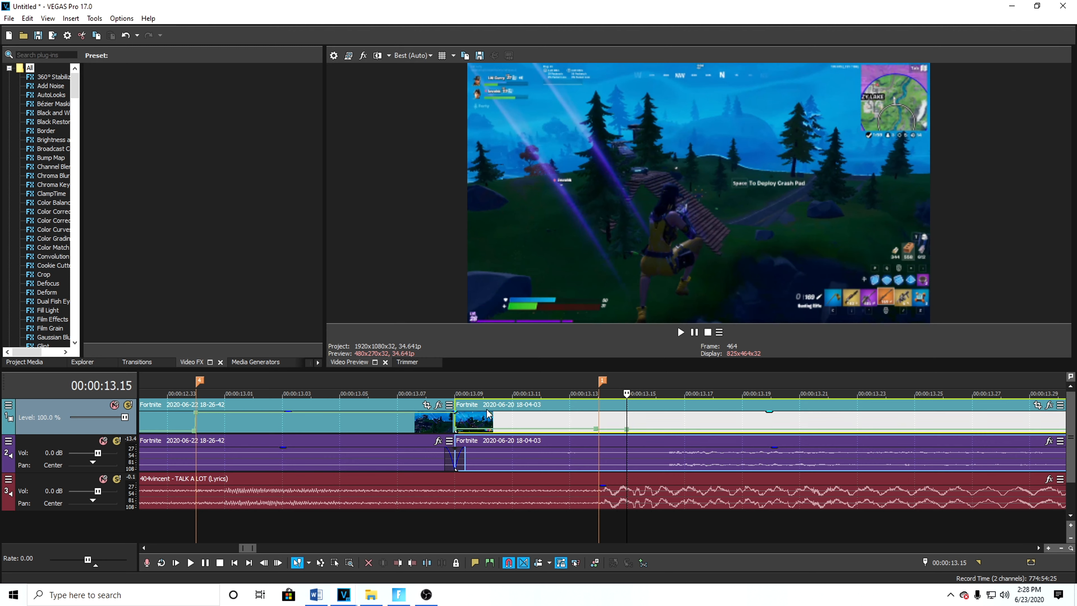
right_click(614, 429)
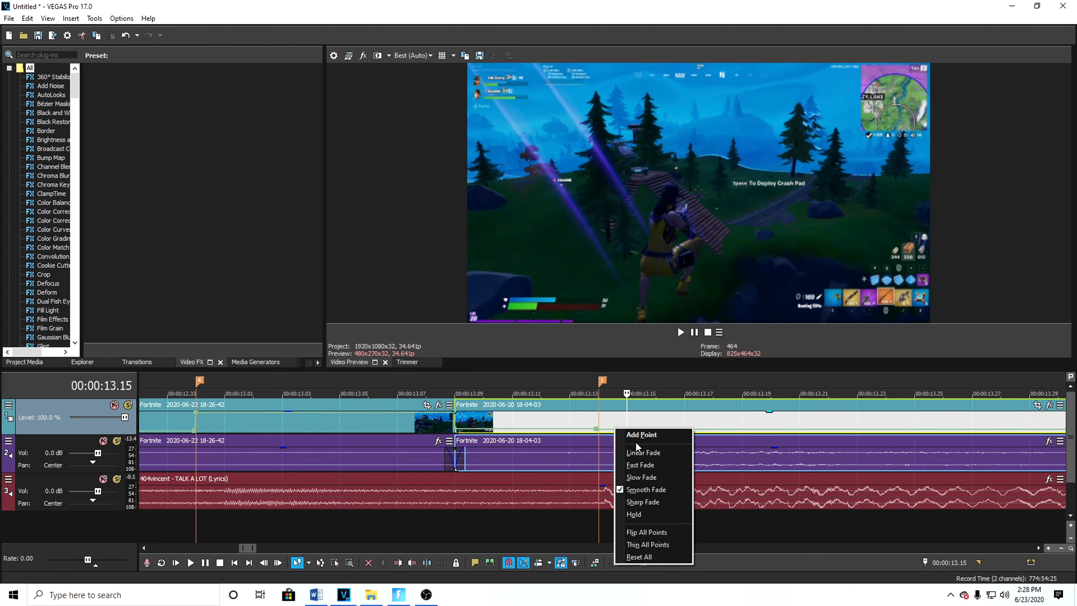
click(642, 465)
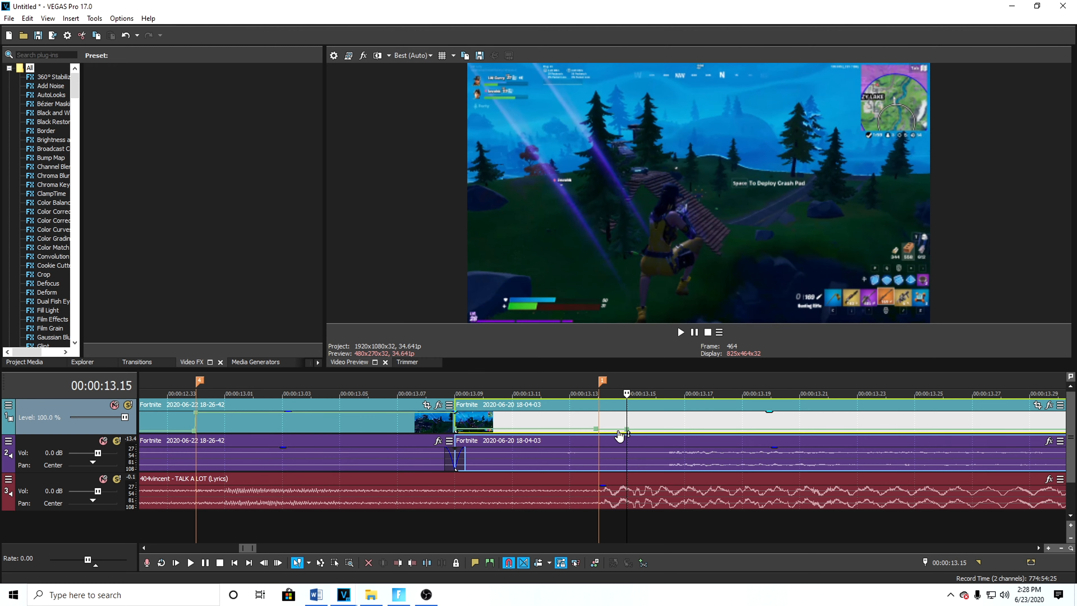
Play across the join into the last clip and review the sequence from just before the first clip at 00:00:06.20
click(427, 421)
click(681, 332)
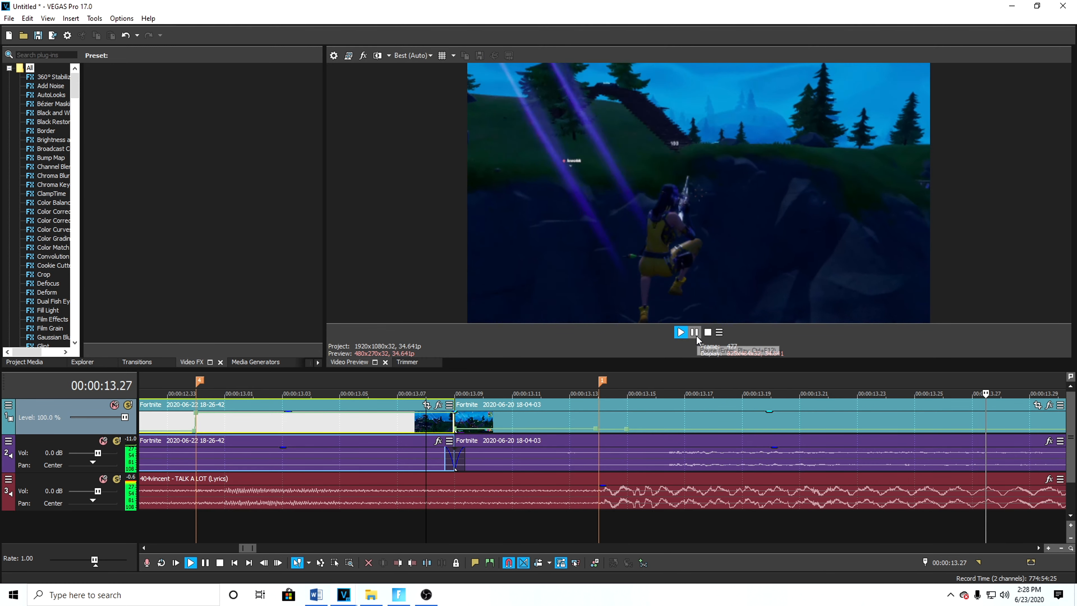
click(692, 338)
scroll(634, 498, down, 4)
scroll(634, 498, down, 5)
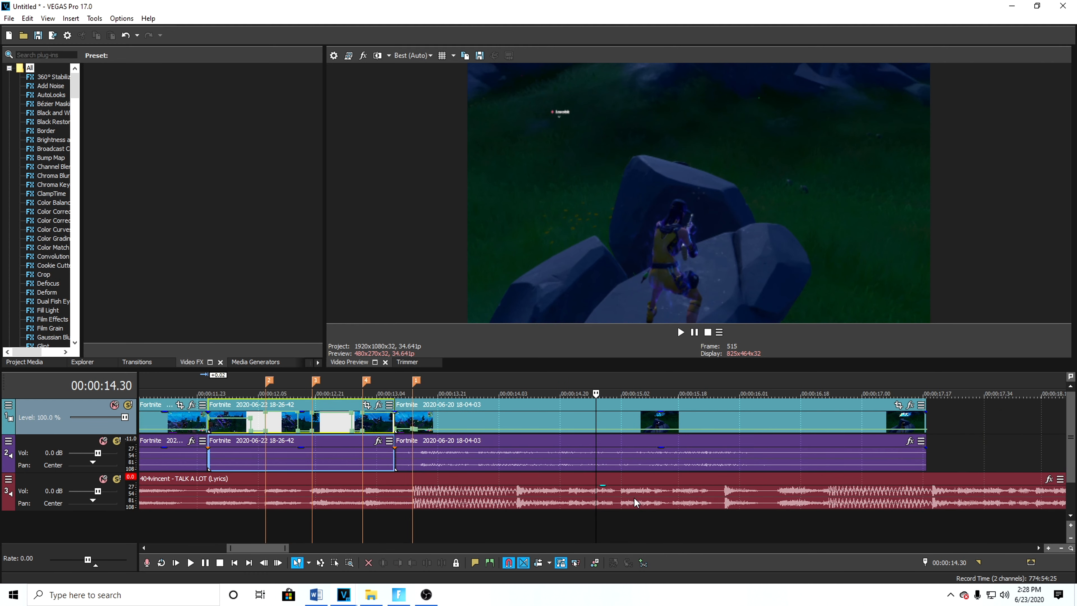
click(250, 444)
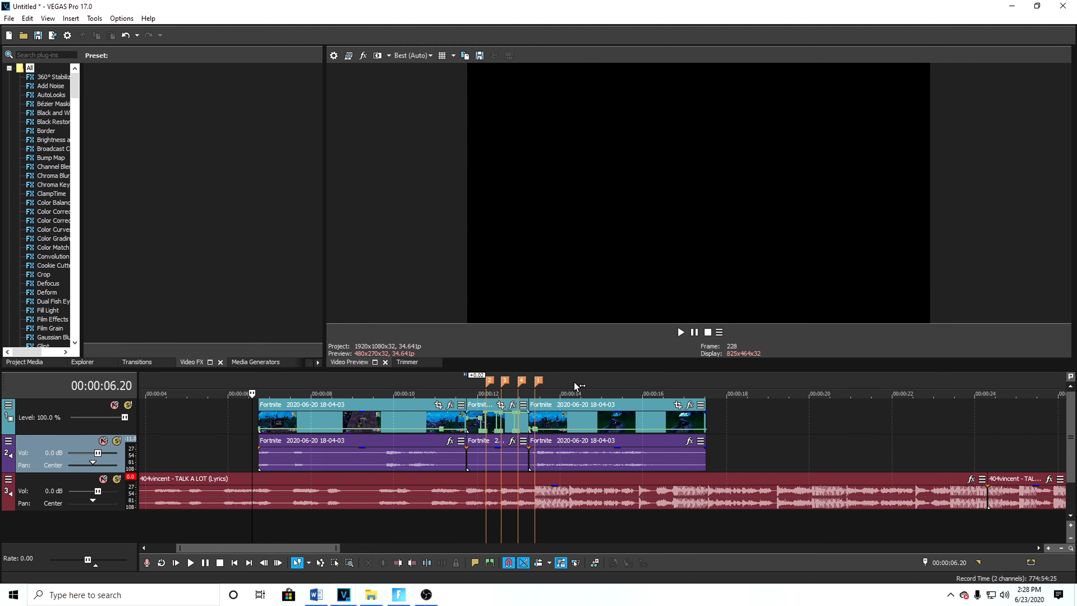
click(681, 332)
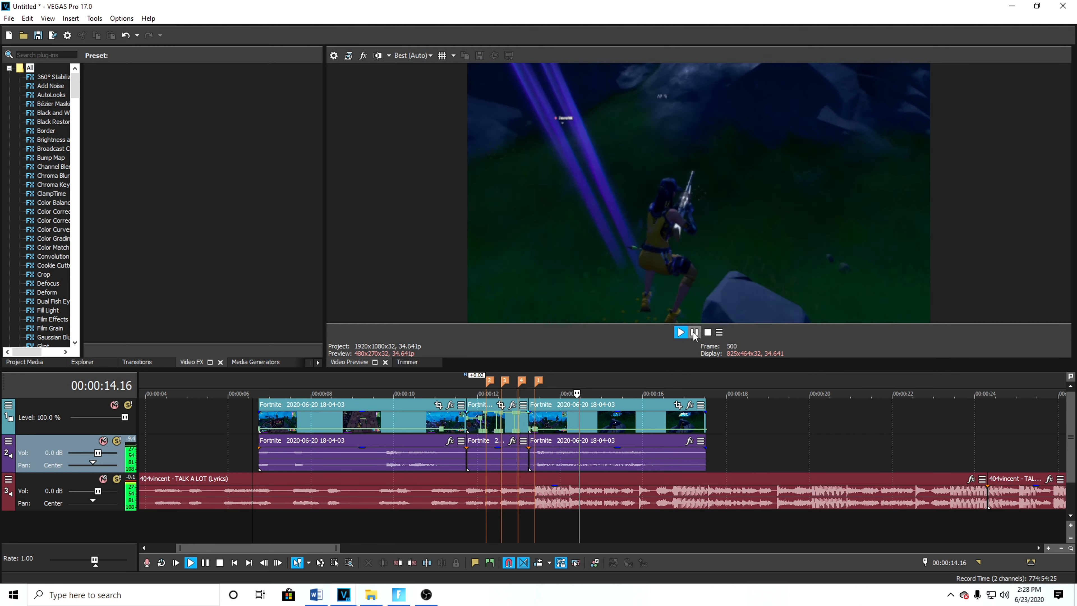
click(694, 333)
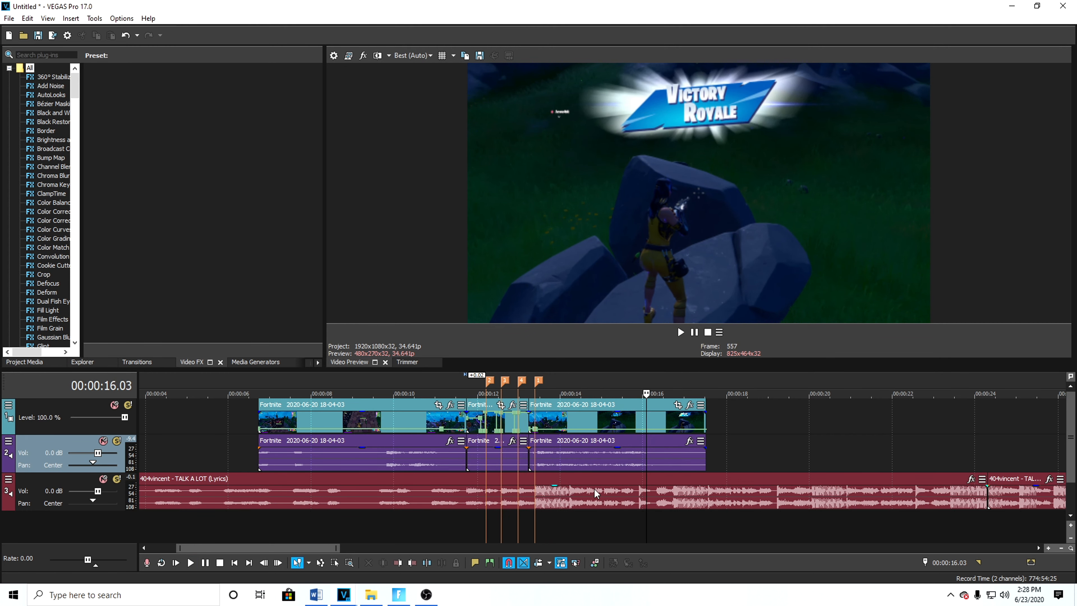
Play the 2020-06-22 clip from its start at 00:00:11.26 to check its velocity changes around the beat markers
scroll(515, 469, down, 2)
scroll(515, 469, up, 2)
scroll(401, 447, up, 2)
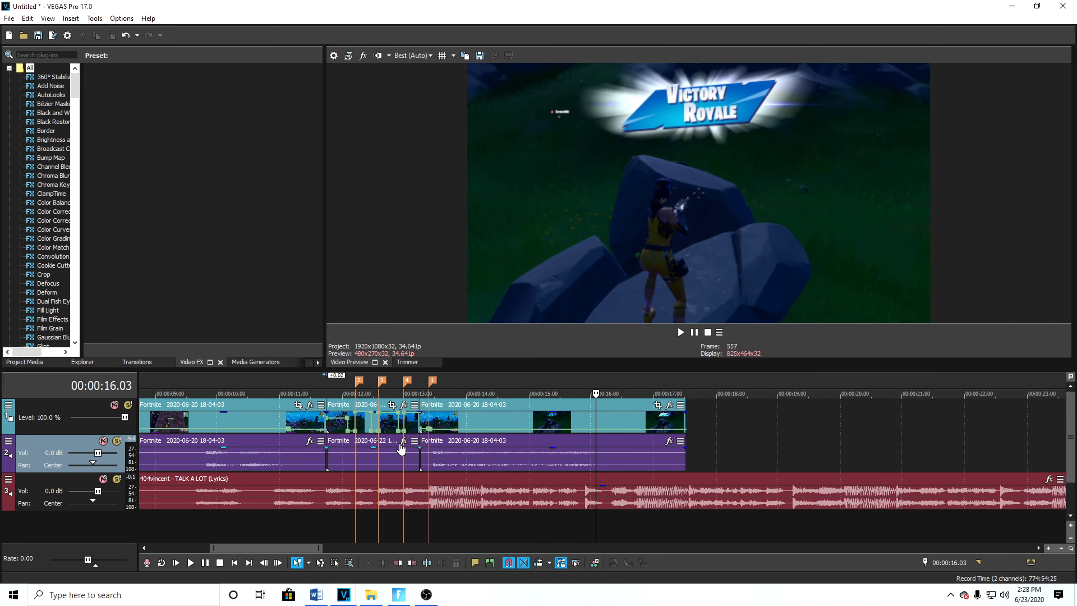
click(326, 458)
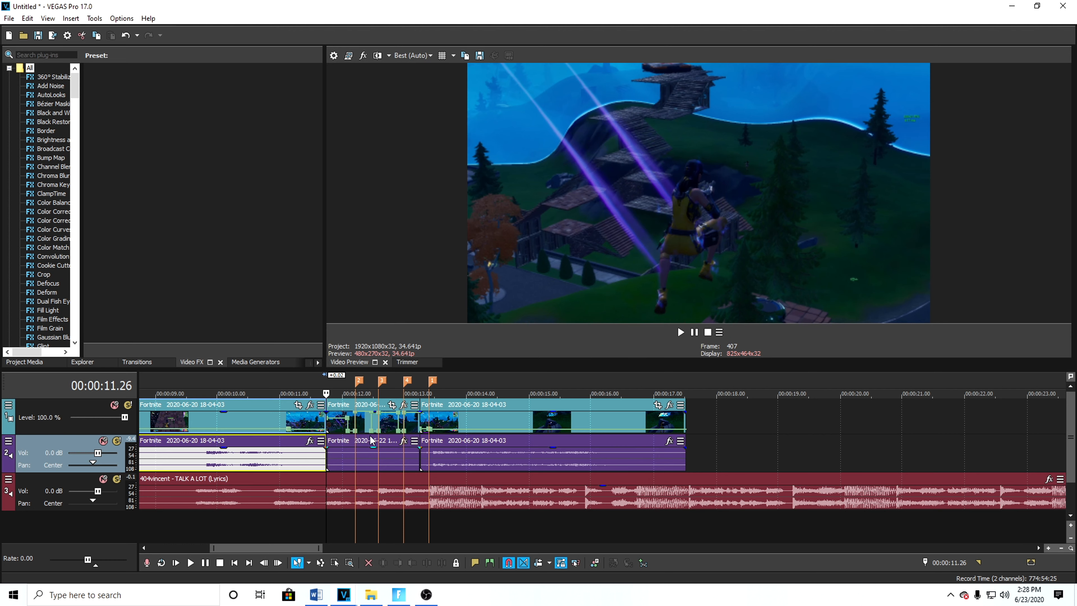
click(683, 331)
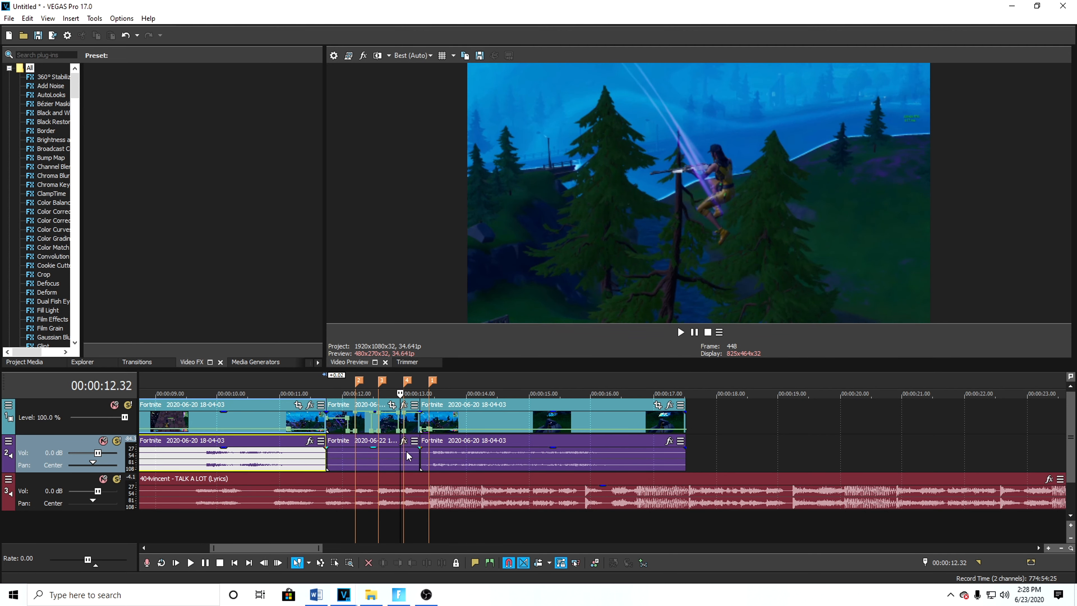
scroll(406, 451, up, 2)
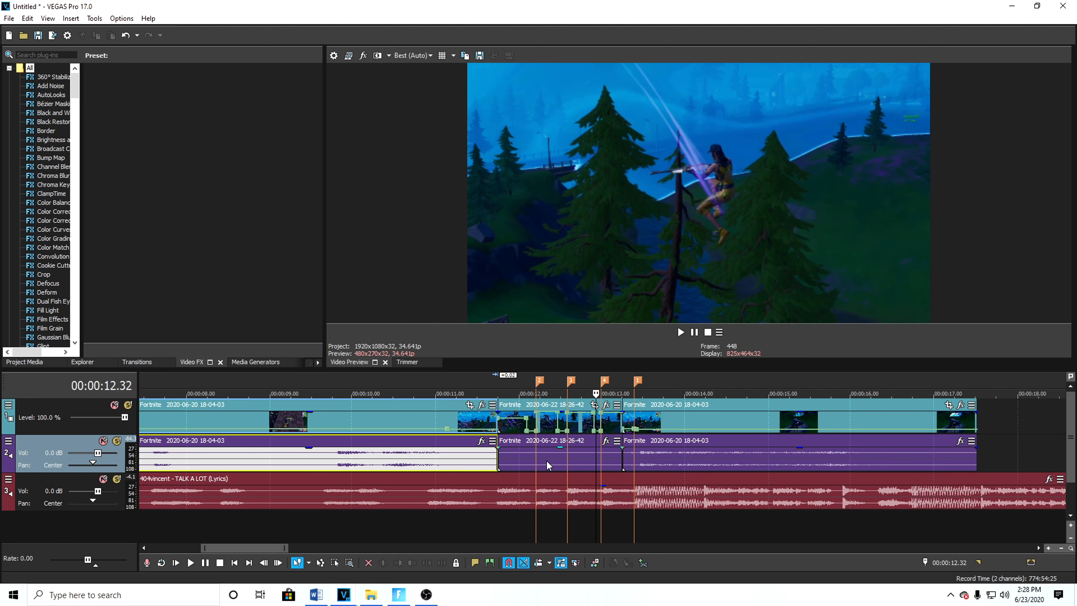
Apply the default Gaussian Blur effect to the 2020-06-22 clip and move the playhead to the clip's start
scroll(54, 243, down, 5)
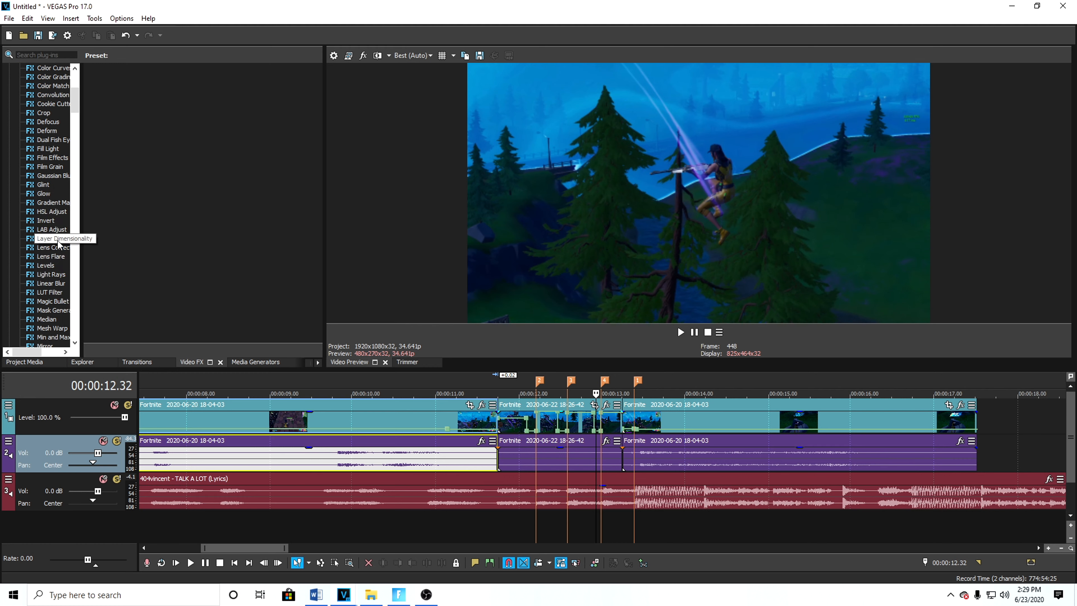
click(55, 202)
drag(166, 87, 514, 434)
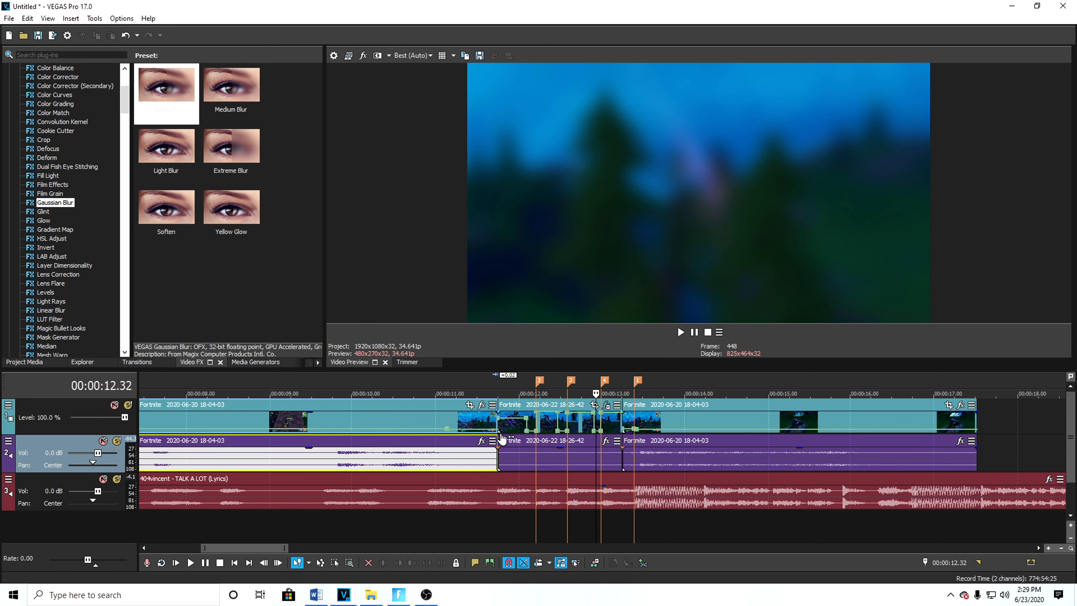
click(502, 440)
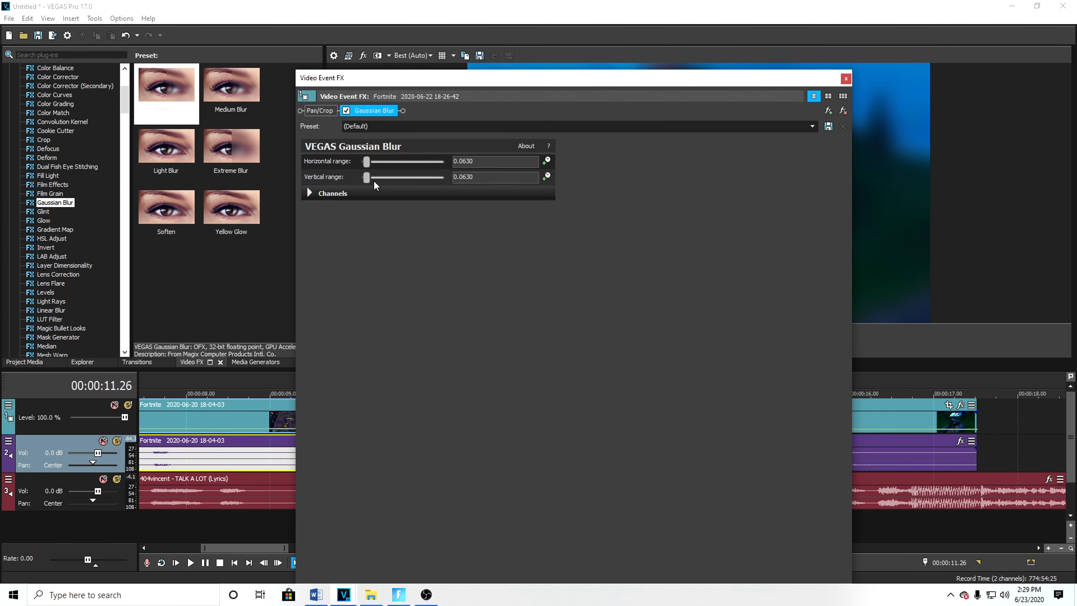
Set the Gaussian Blur's vertical range to 0, enable animation of its horizontal range and move the effect window clear of the timeline
drag(366, 176, 208, 171)
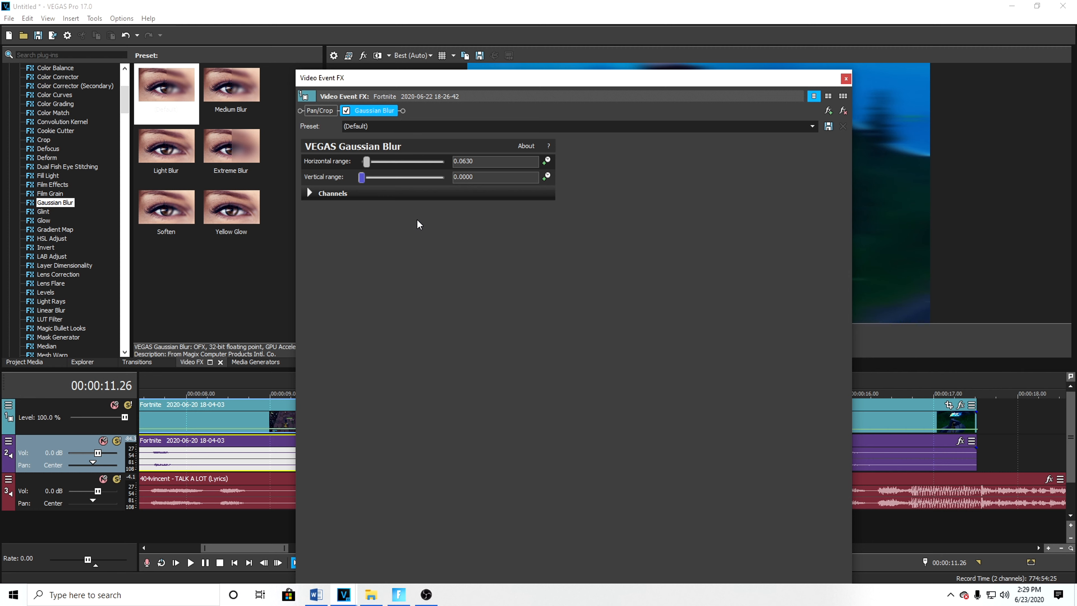
click(547, 162)
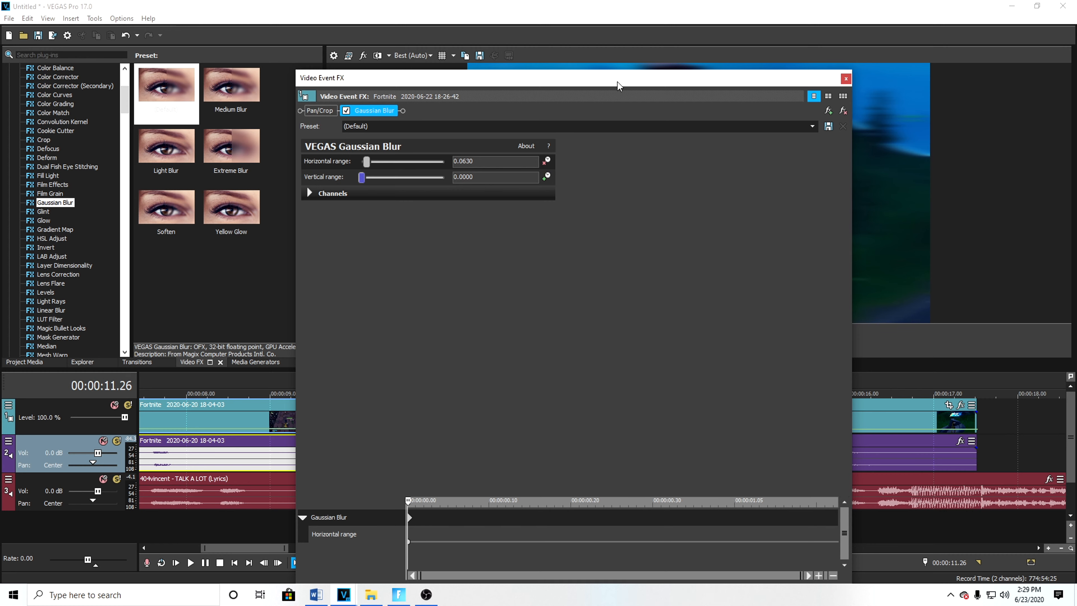
mouse_move(613, 82)
mouse_down()
mouse_move(891, 86)
mouse_move(818, 99)
mouse_move(1008, 104)
mouse_move(602, 88)
mouse_up()
drag(289, 78, 459, 313)
drag(635, 314, 253, 100)
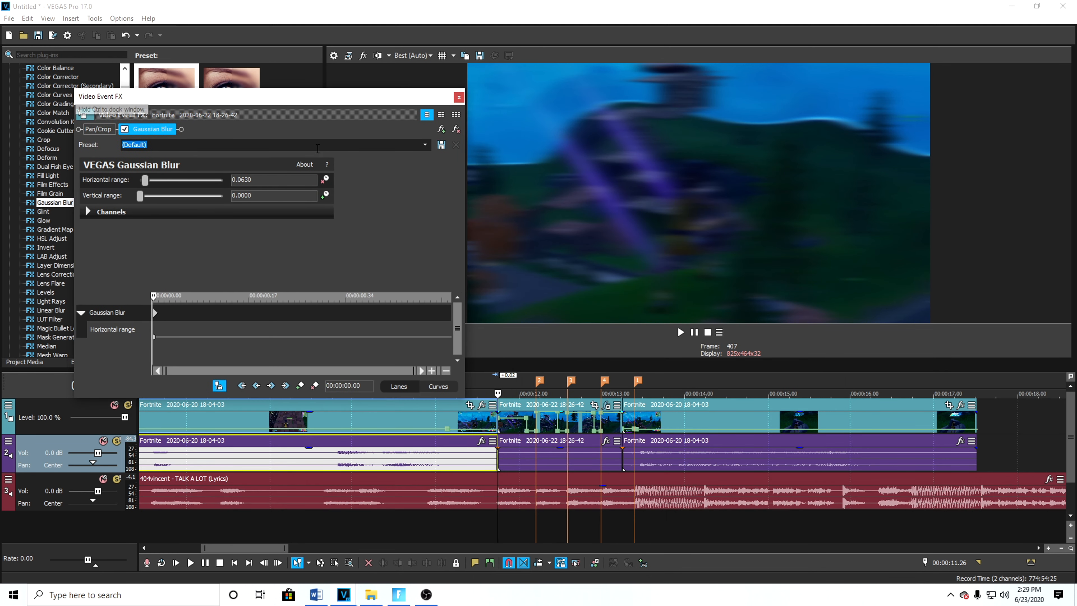
Keyframe the Gaussian Blur's horizontal range to 0 at 00:00:12.02, just before the first velocity drop in the 2020-06-22 clip
click(501, 492)
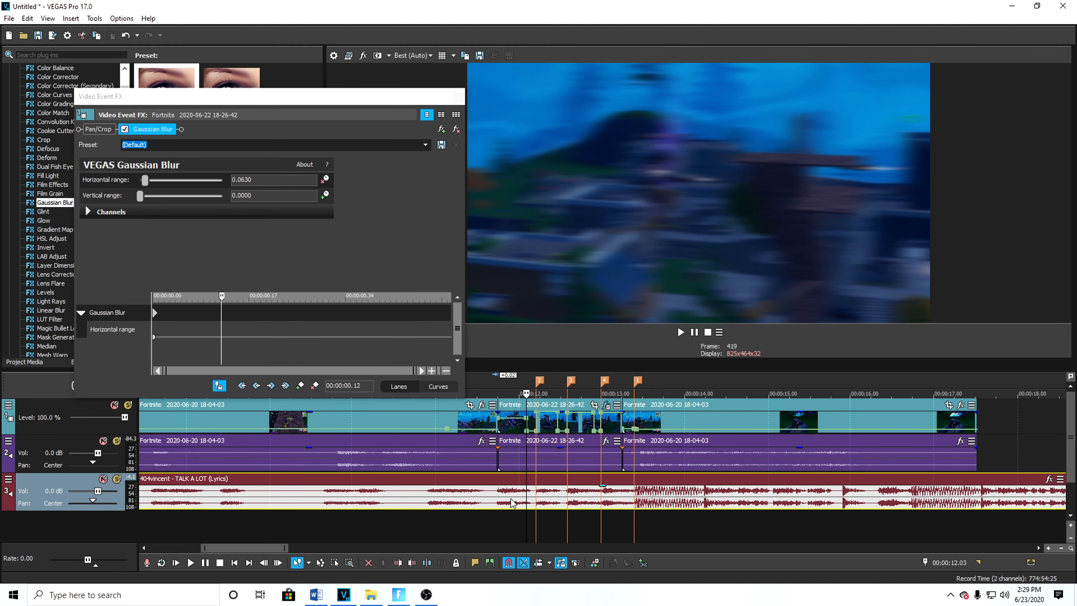
scroll(496, 453, up, 5)
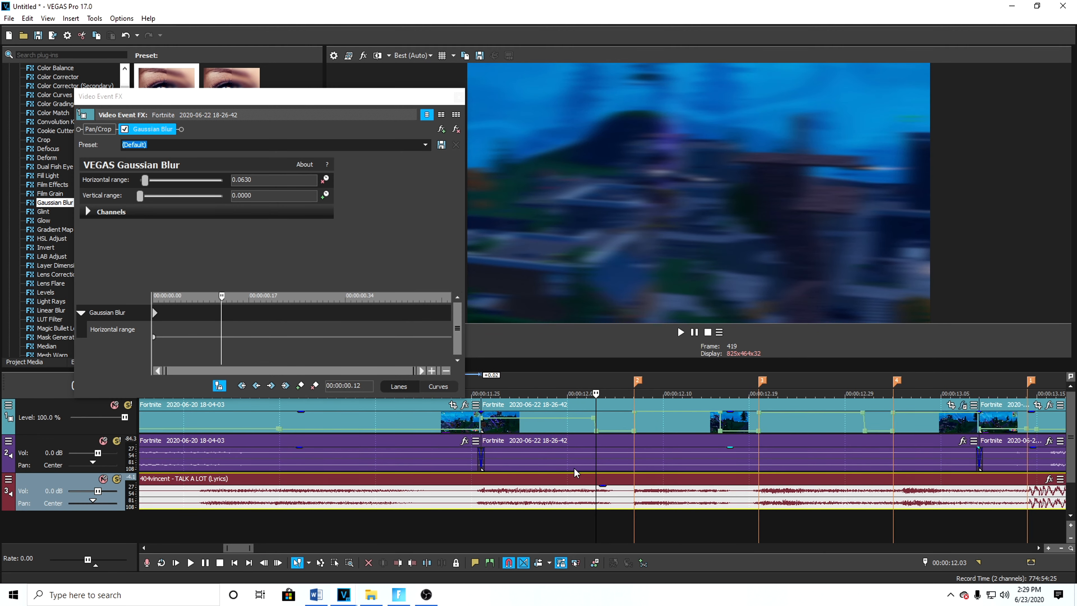
scroll(575, 468, up, 3)
click(587, 454)
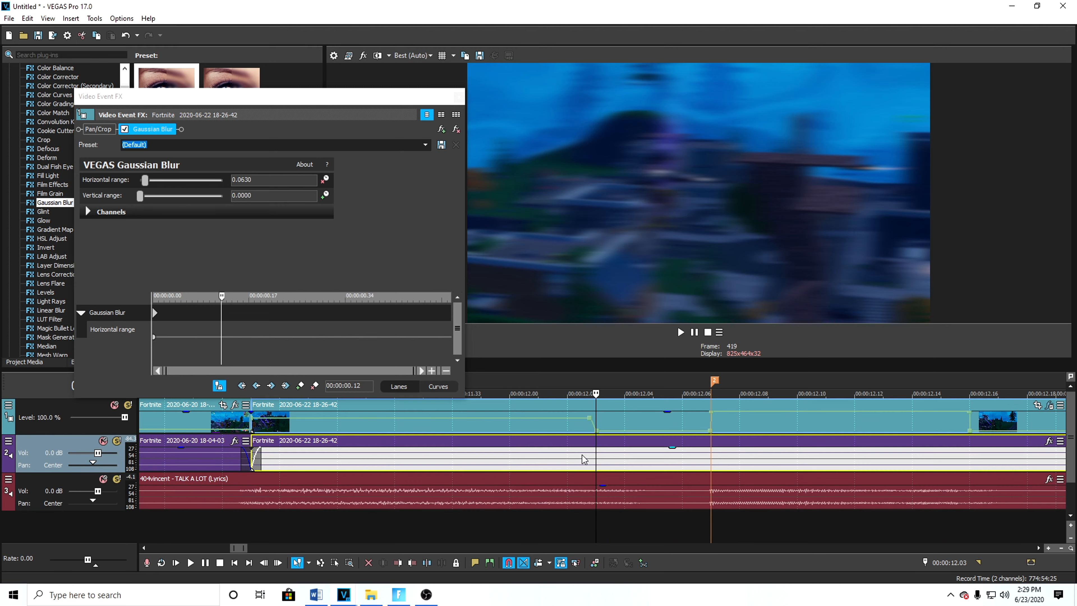
click(583, 430)
key(Left)
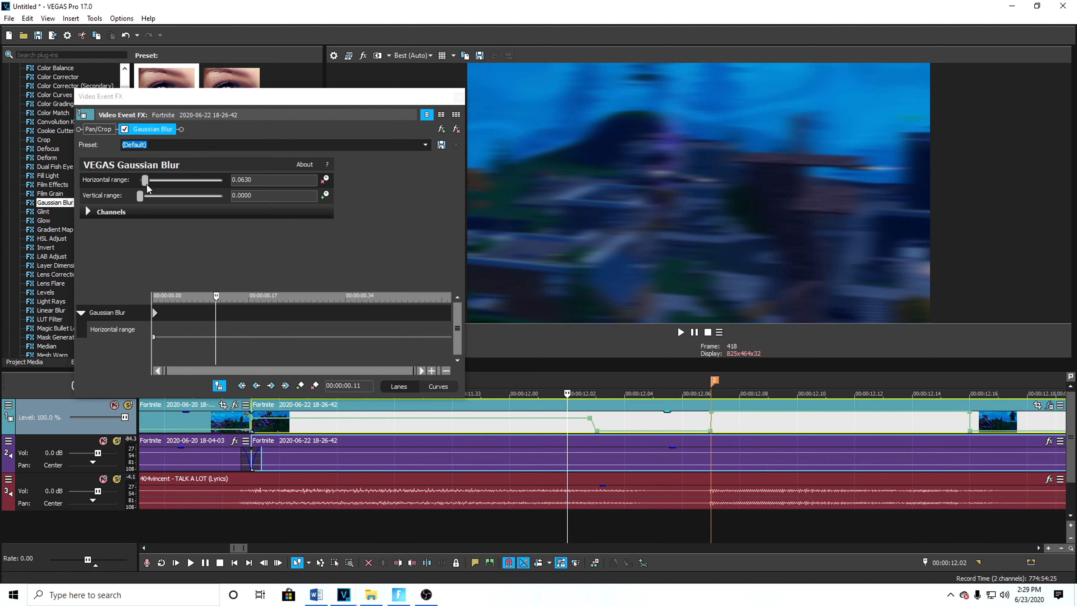
drag(146, 183, 140, 183)
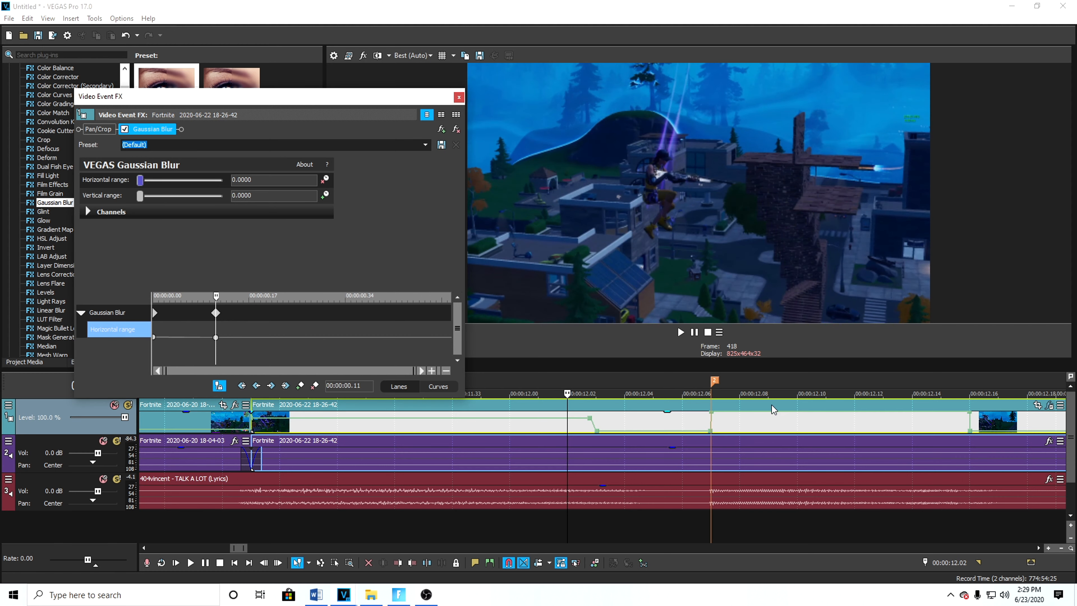
Set the first Gaussian Blur keyframe's horizontal range to about 0.0952 and close the effect settings
click(155, 314)
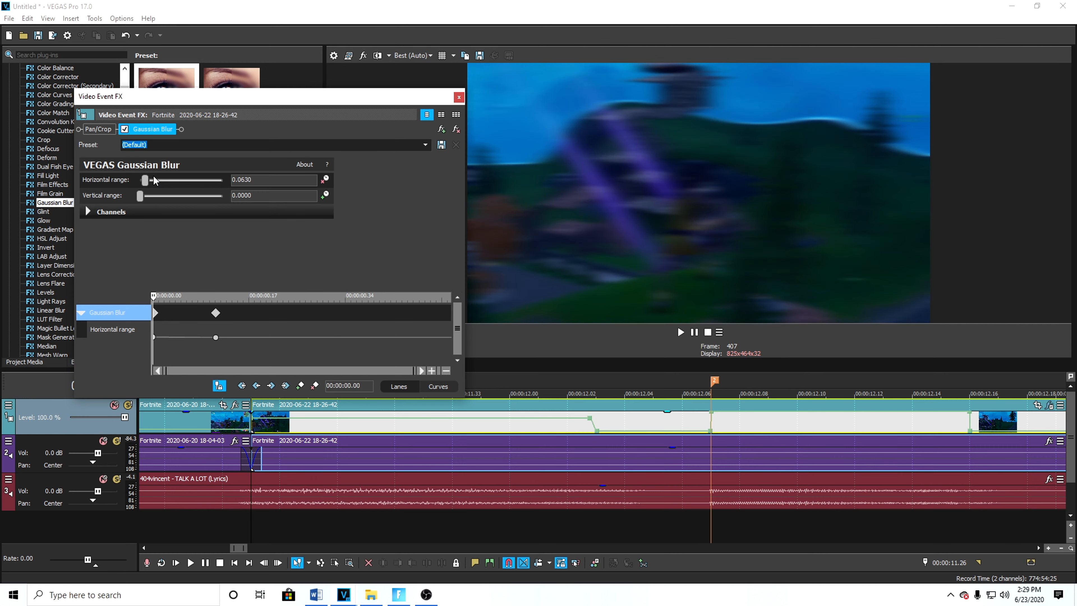
drag(147, 178, 151, 181)
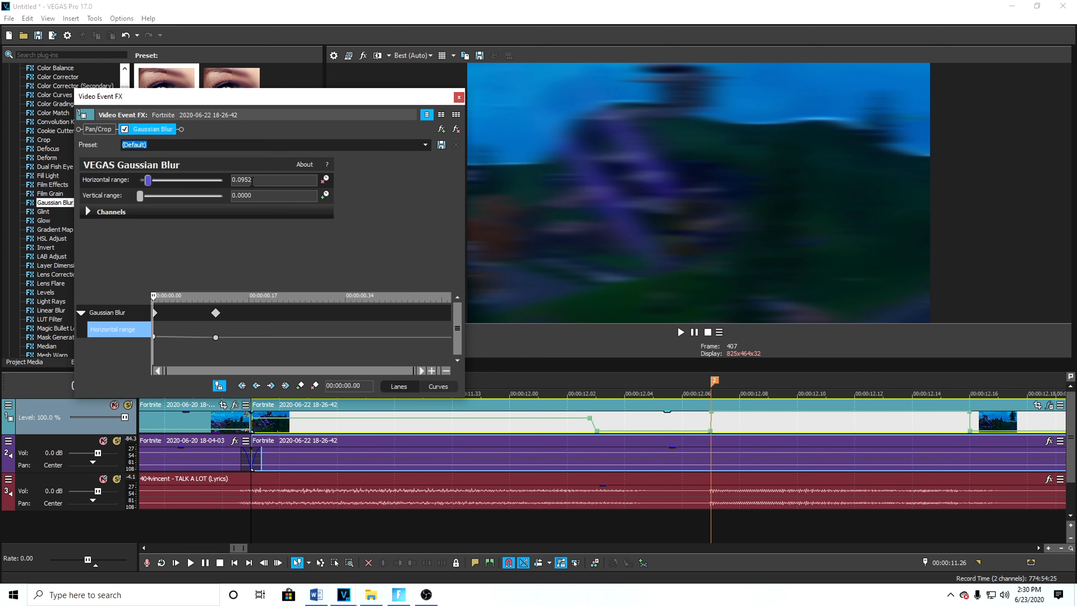
click(459, 97)
Play from 00:00:11.18 across the join to check the blur at the start of the 2020-06-22 clip
scroll(490, 424, down, 3)
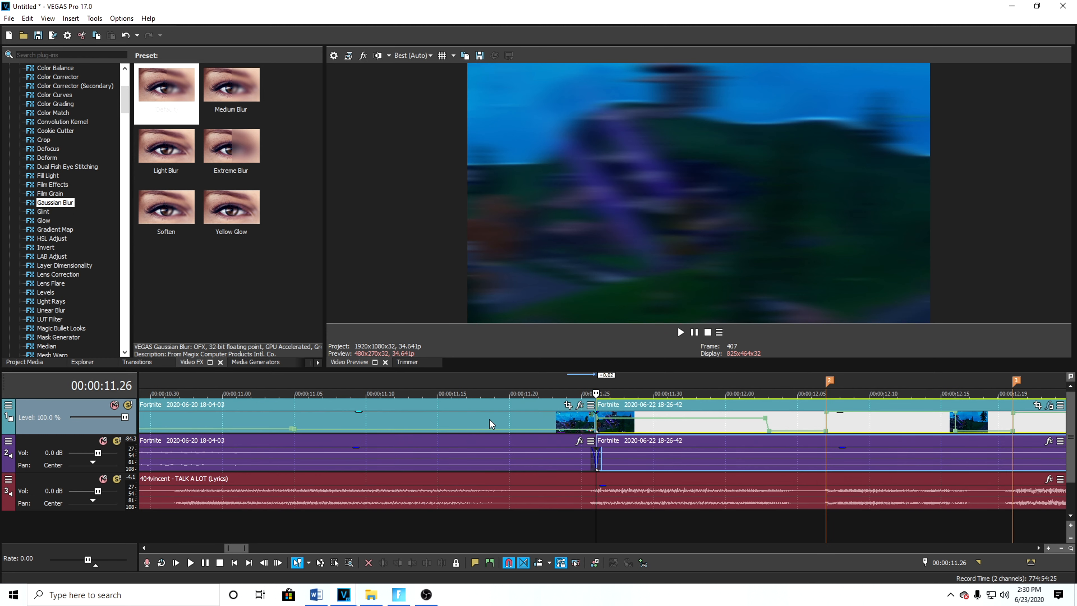
click(480, 425)
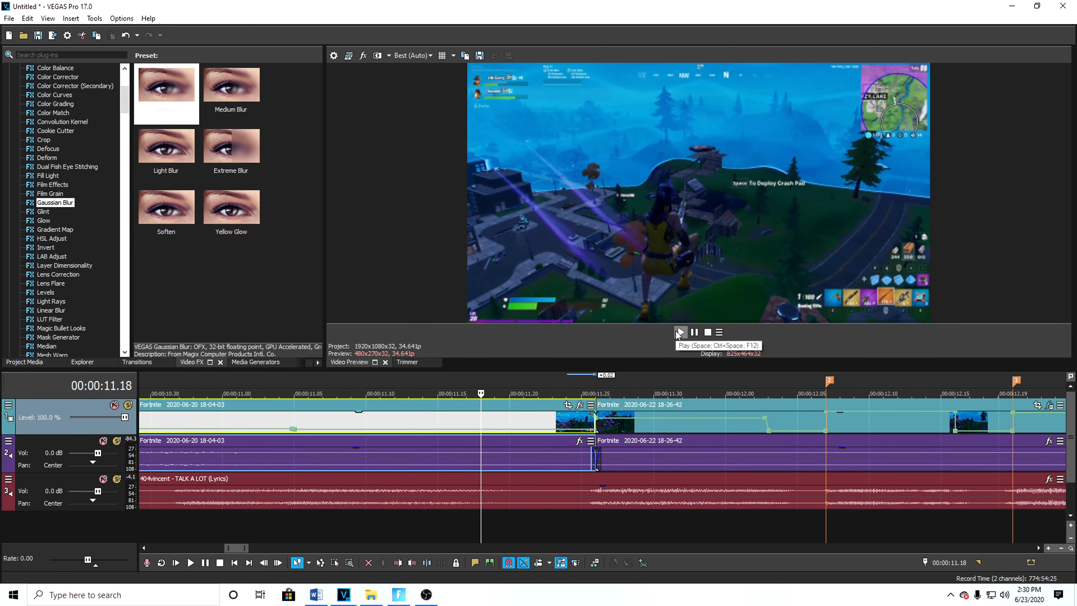
click(680, 332)
click(696, 337)
scroll(669, 457, down, 2)
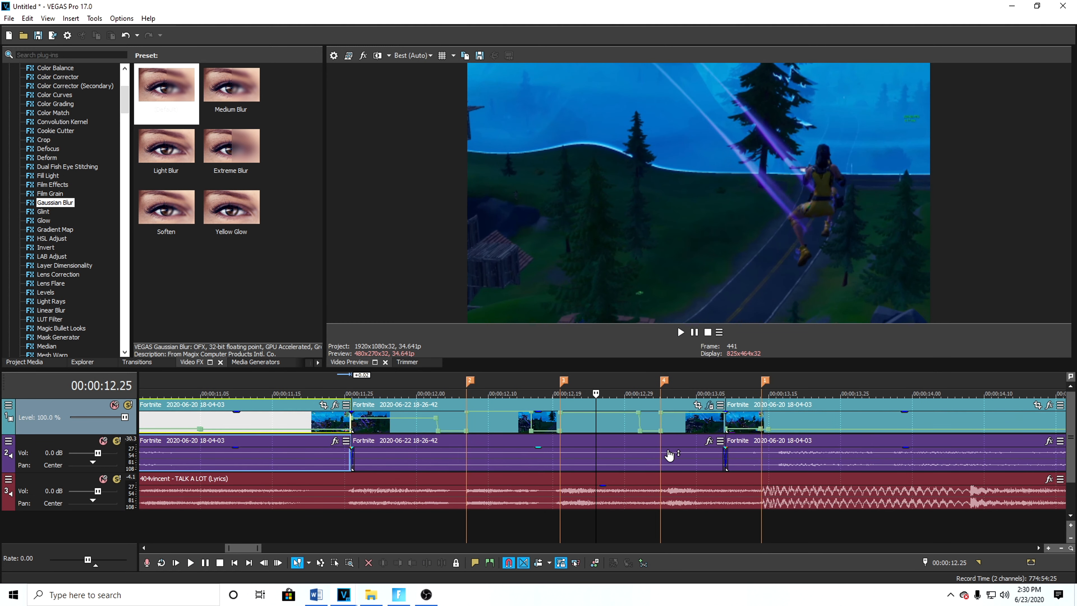
Place the cursor at 00:00:12.07 on marker 2 and open the 2020-06-22 clip's Gaussian Blur settings
click(461, 458)
click(467, 463)
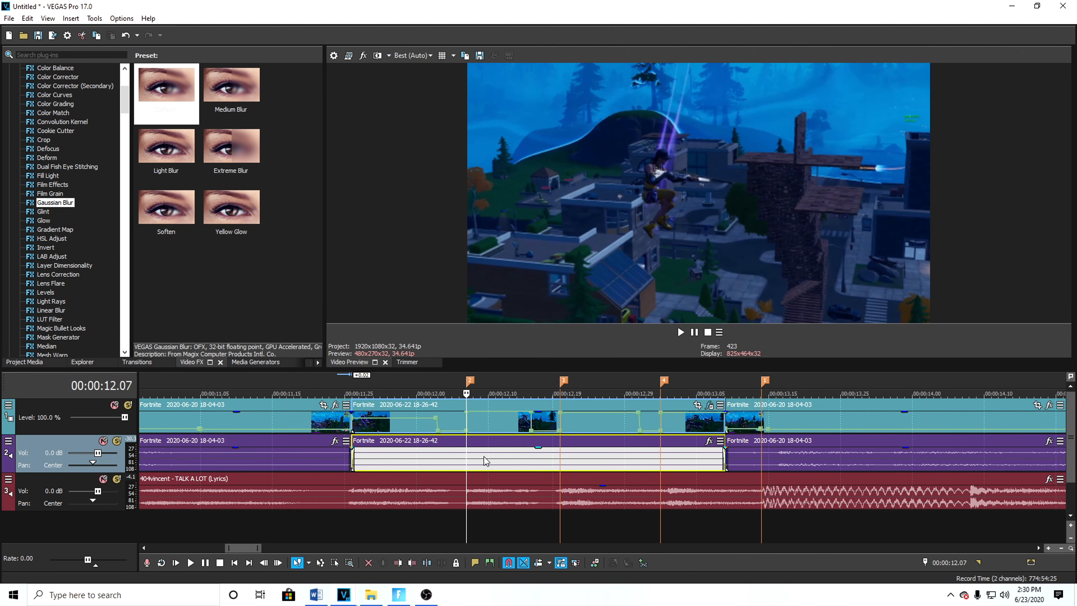
scroll(558, 450, down, 1)
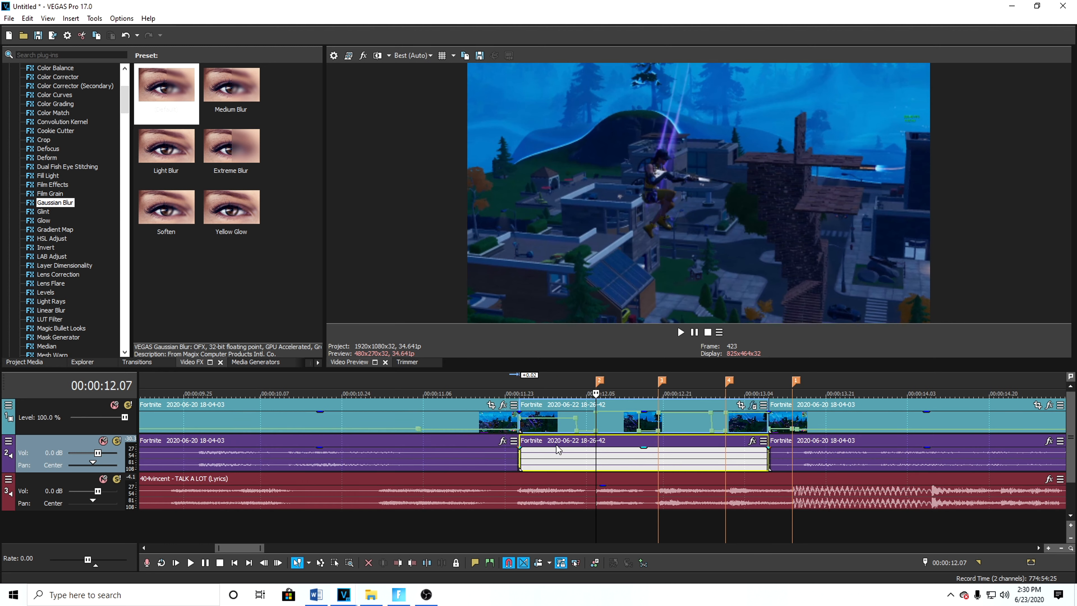
click(532, 453)
click(572, 460)
click(595, 465)
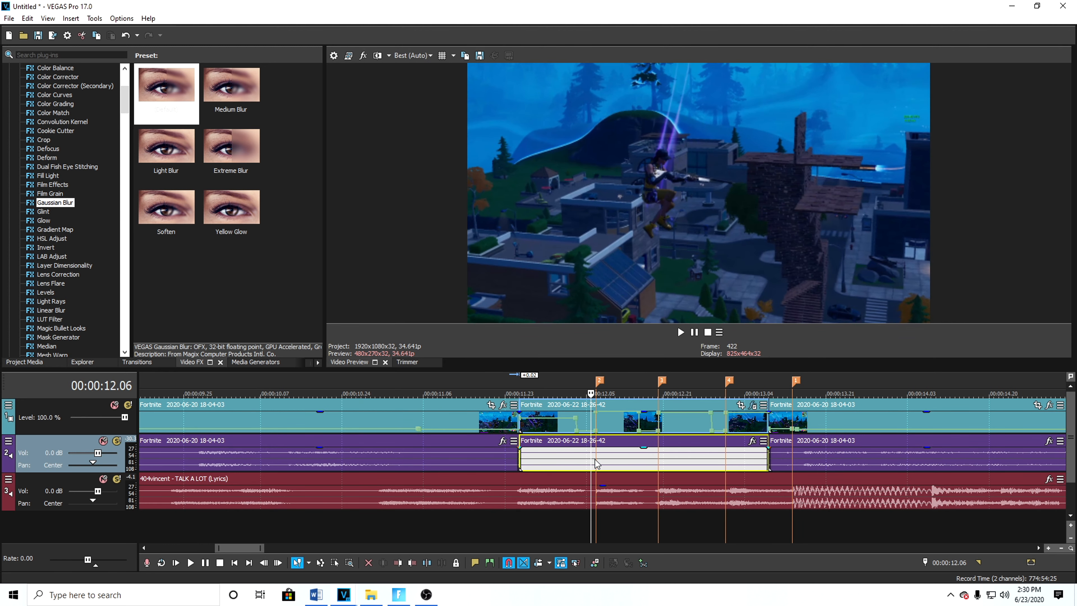
scroll(996, 432, down, 1)
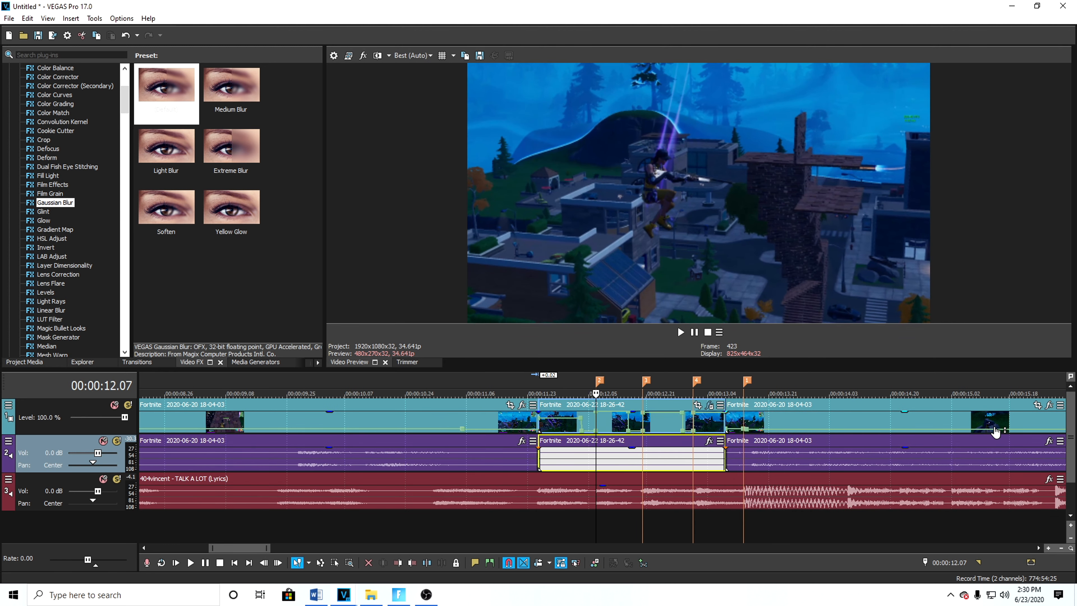
click(710, 404)
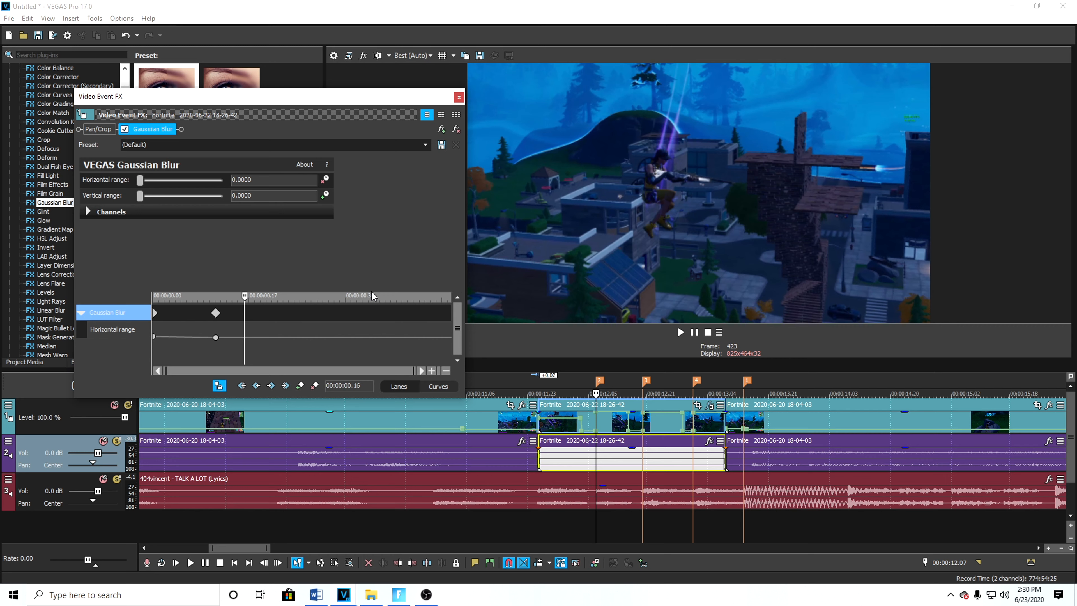
Keyframe the Gaussian Blur's horizontal range to 0 at 00:00:12.07, on marker 2
scroll(613, 456, up, 8)
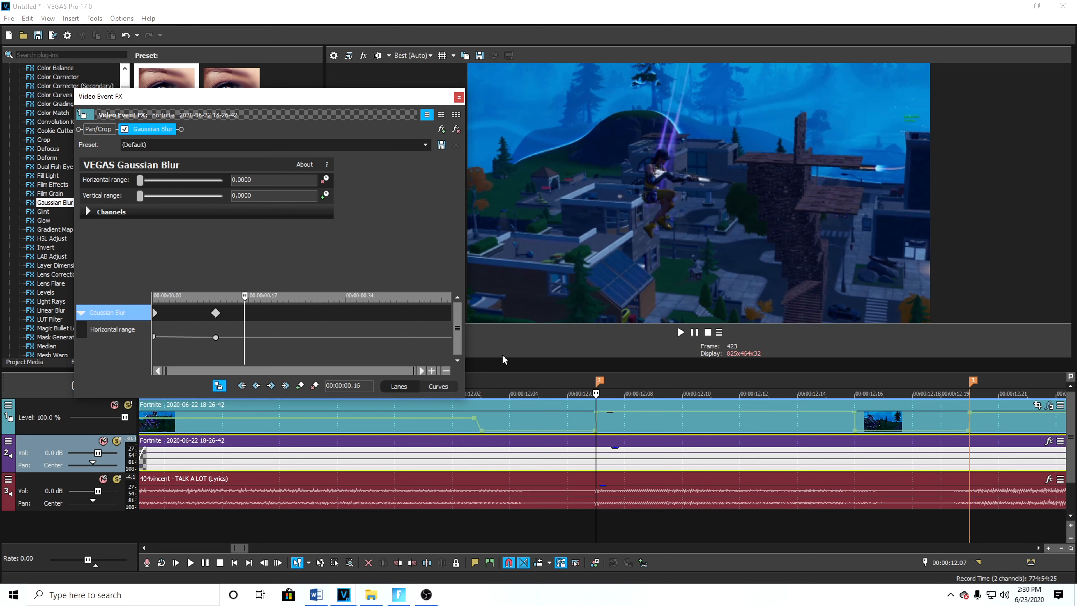
drag(139, 180, 109, 179)
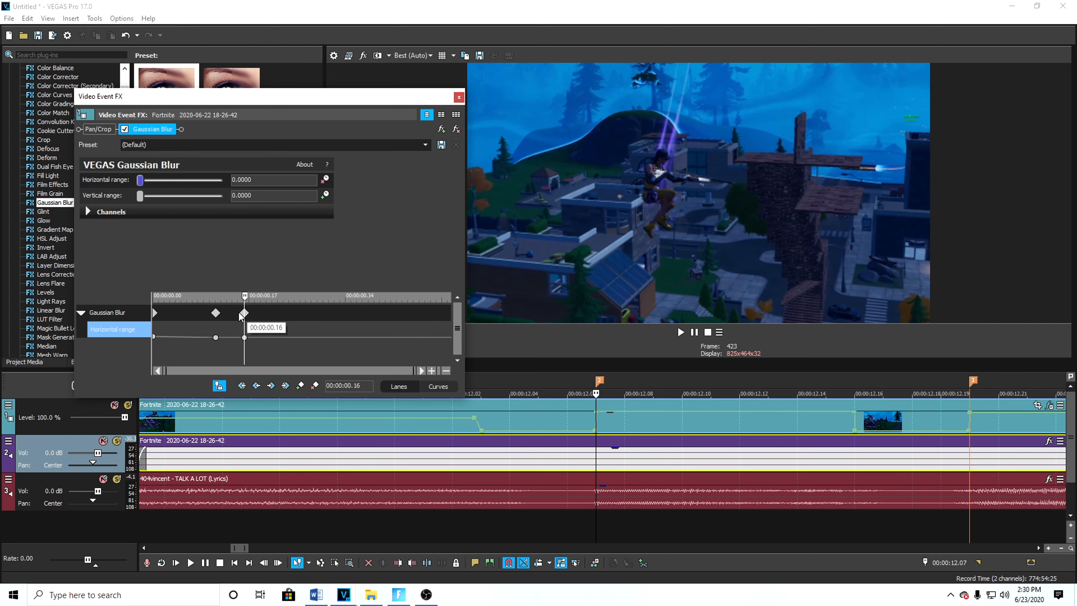
key(ctrl+z)
key(ctrl+shift+z)
click(245, 313)
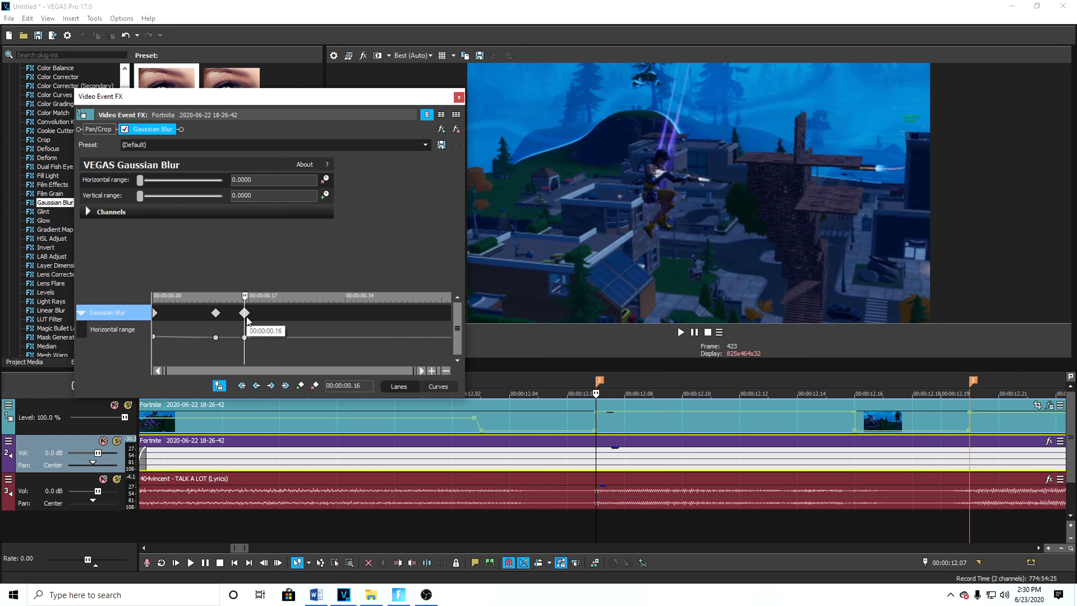
Add horizontal range keyframes at 00:00:12.08 and 00:00:12.16, the second set to 0, and shift that second keyframe slightly earlier
click(244, 299)
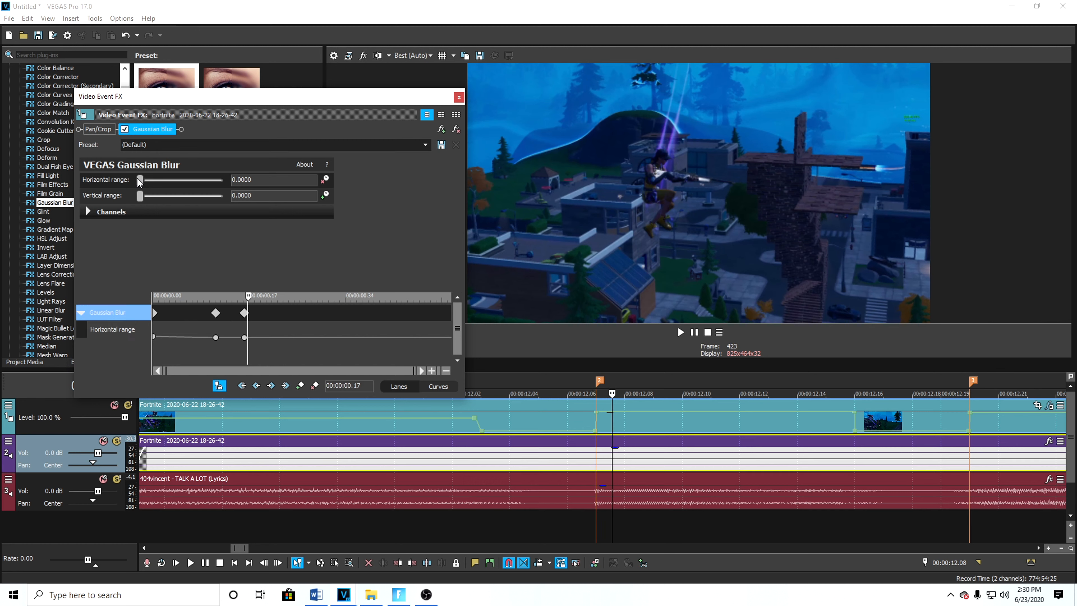
drag(140, 180, 85, 182)
click(769, 423)
click(856, 439)
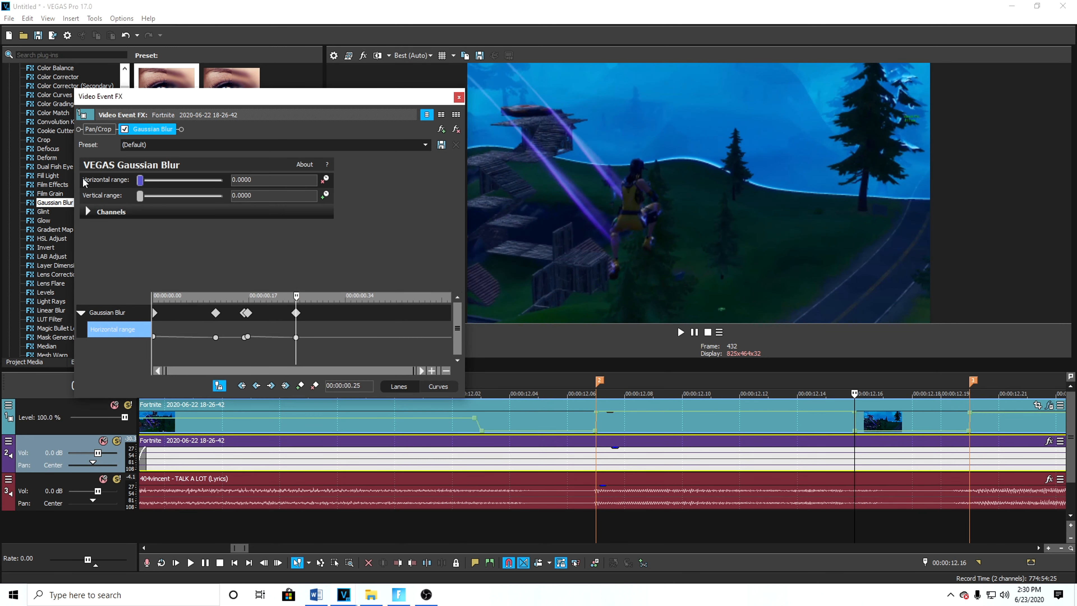
drag(296, 313, 290, 313)
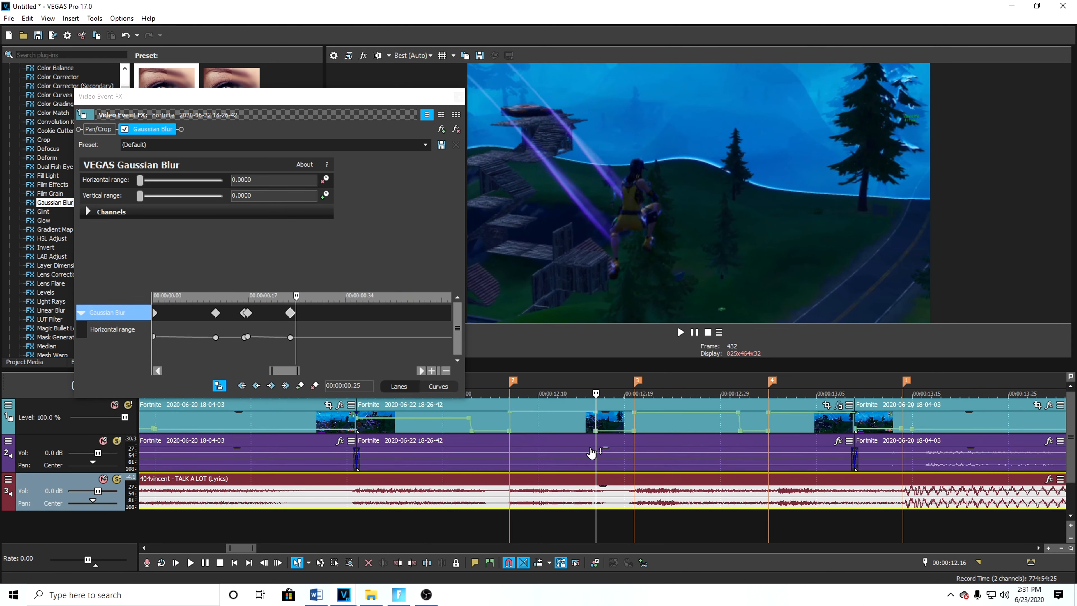
At marker 4, keyframe the horizontal range to 0.1088 at 00:00:13.00 with another keyframe just before it, and close the effect settings
scroll(592, 452, up, 3)
click(781, 467)
key(Right)
key(Left)
drag(140, 180, 91, 181)
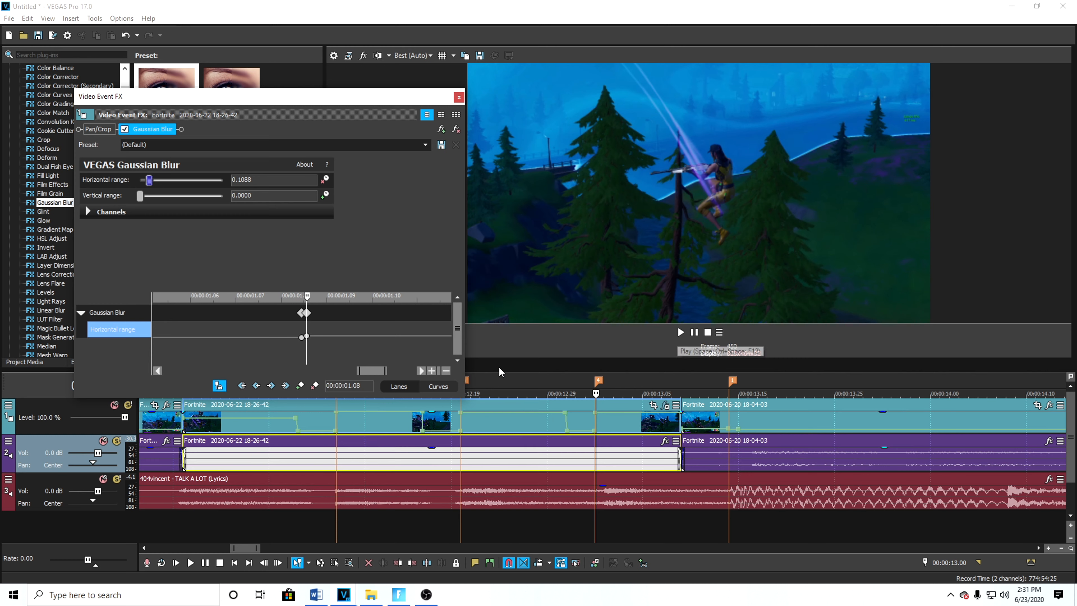
click(663, 423)
scroll(664, 423, down, 4)
click(458, 97)
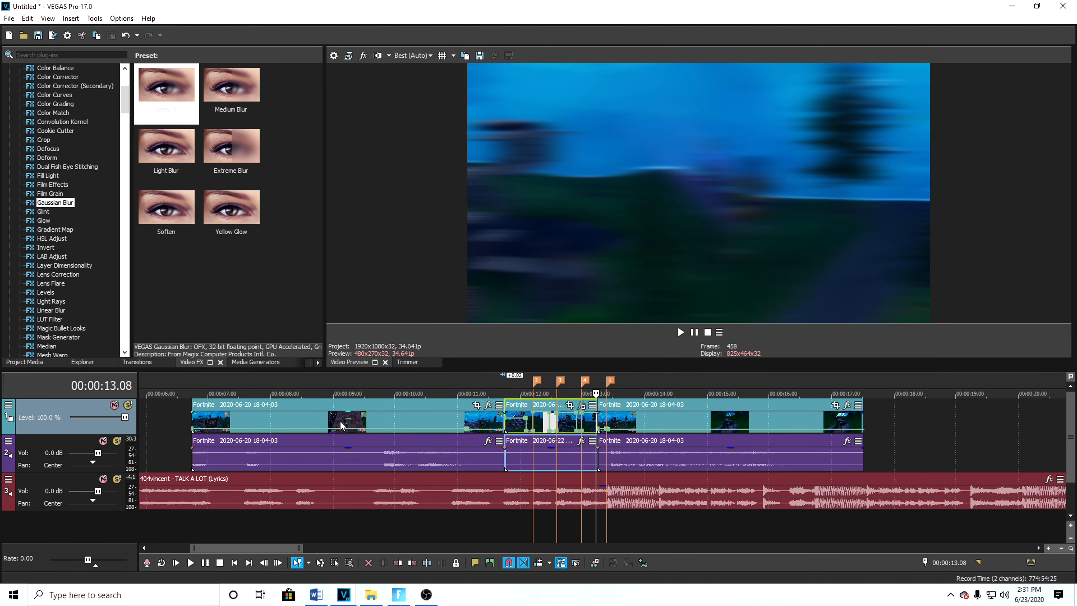
Play the montage from about 00:00:10 and again from 00:00:11.26 to check the blurs in the 2020-06-22 clip
click(193, 420)
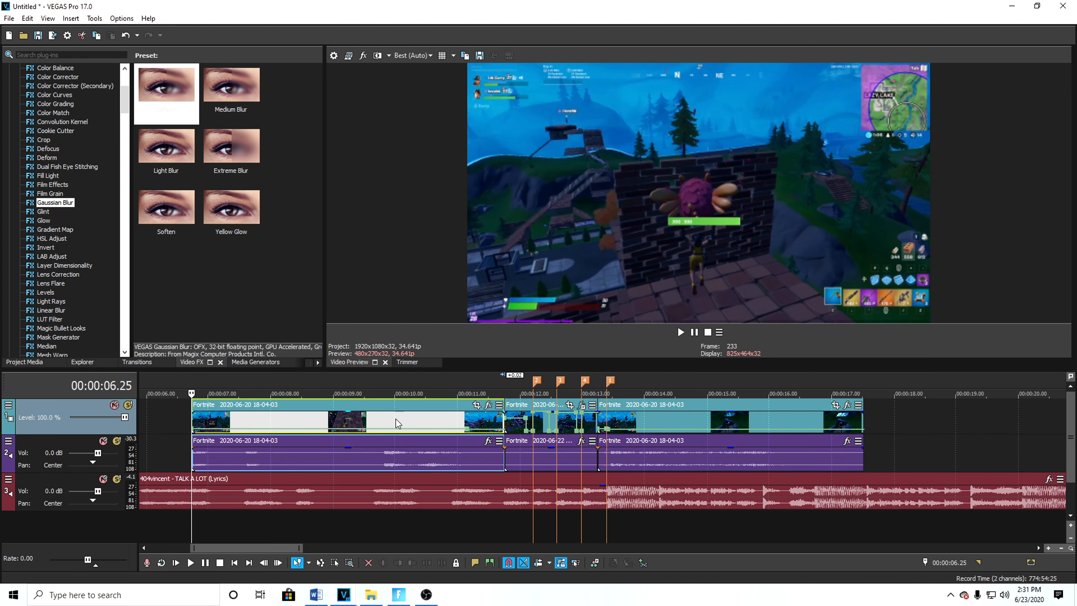
click(411, 422)
click(681, 332)
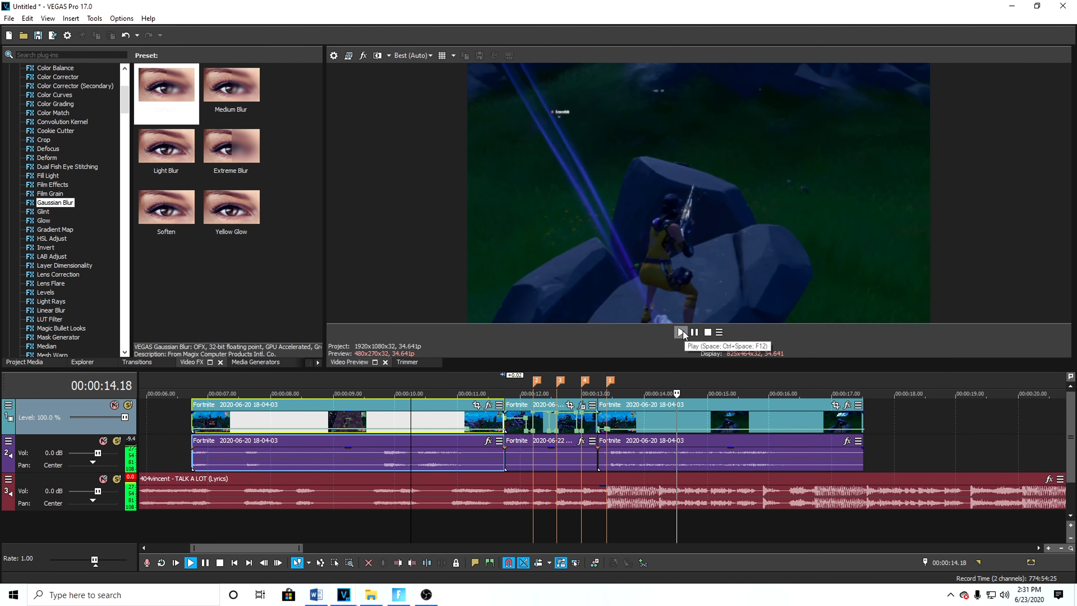
click(694, 333)
click(509, 465)
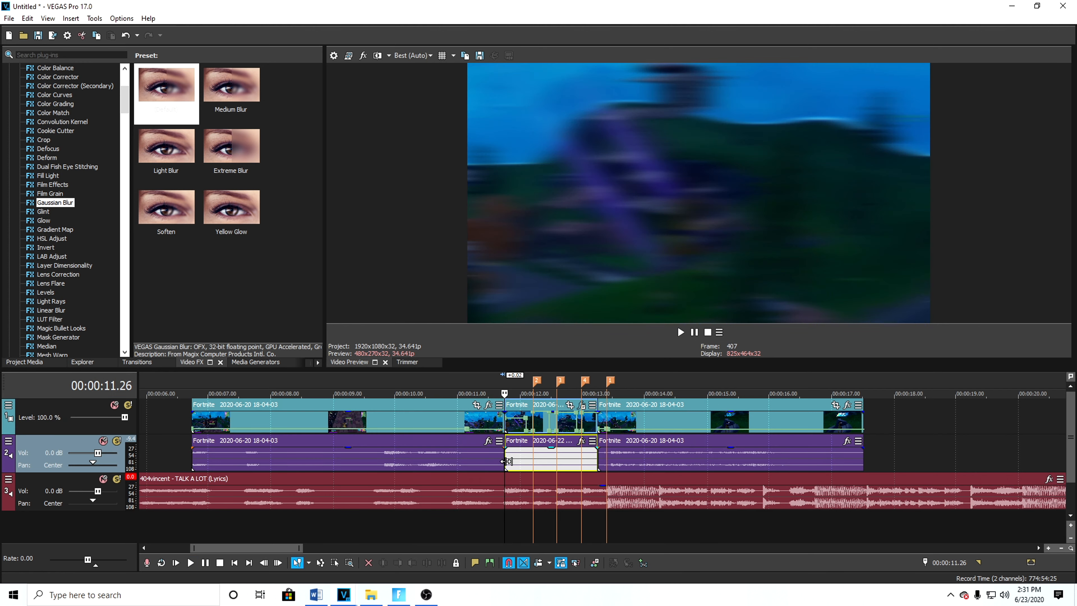
click(683, 335)
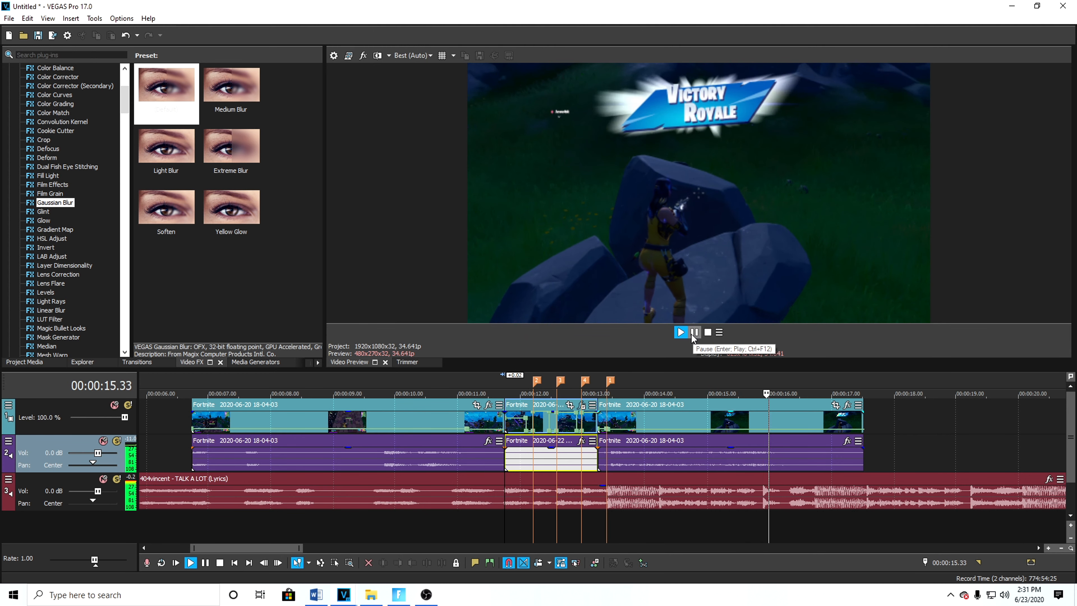
click(694, 334)
Place the cursor at 00:00:13.11 near the start of the last 2020-06-20 clip and open that clip's pan/crop settings
scroll(589, 414, down, 1)
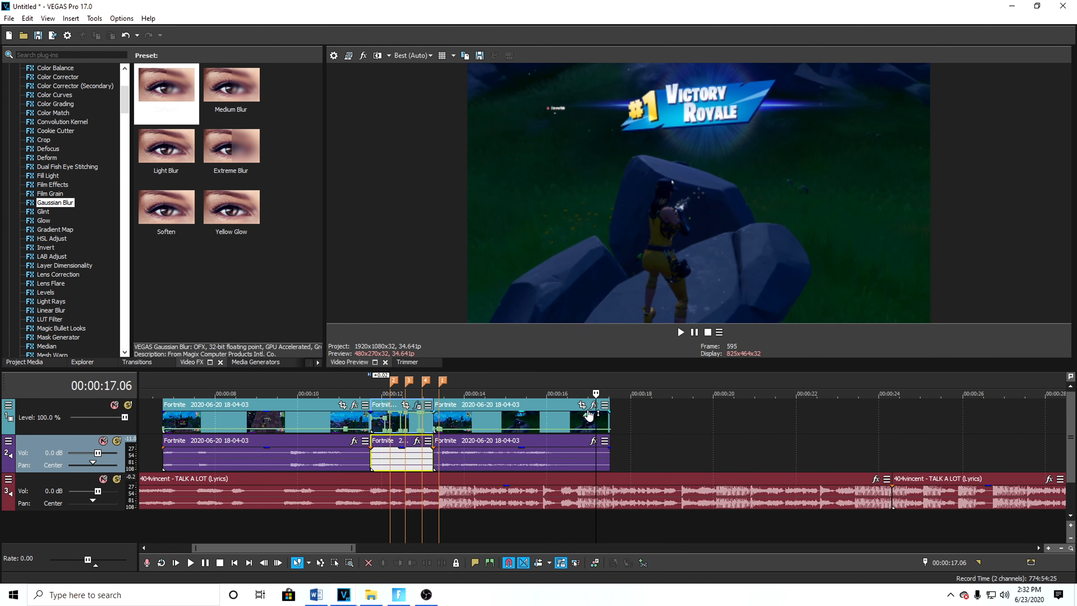
scroll(445, 454, up, 2)
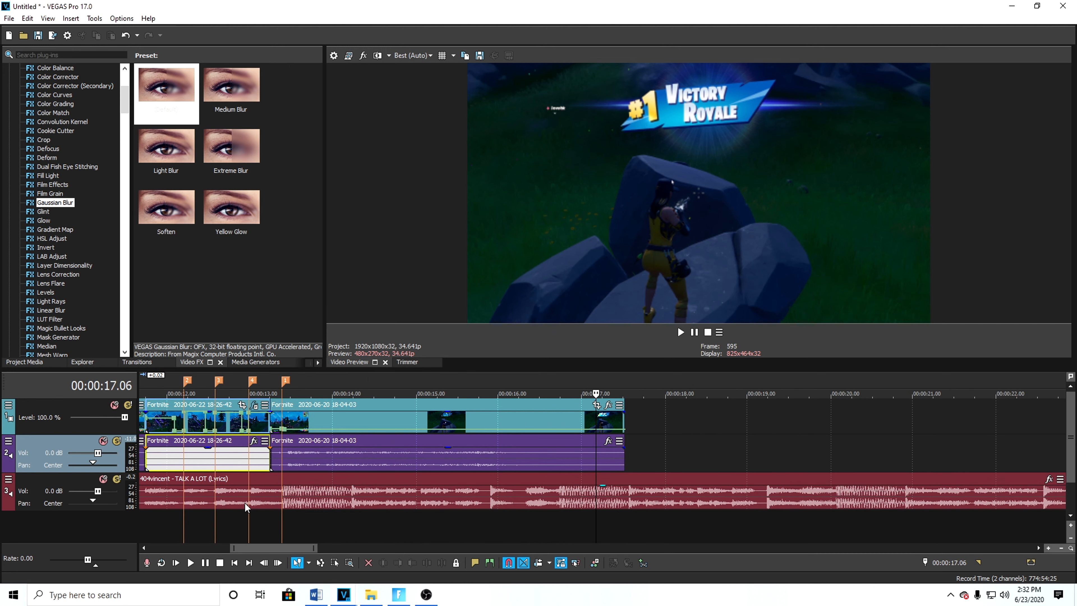
click(275, 420)
scroll(283, 423, down, 1)
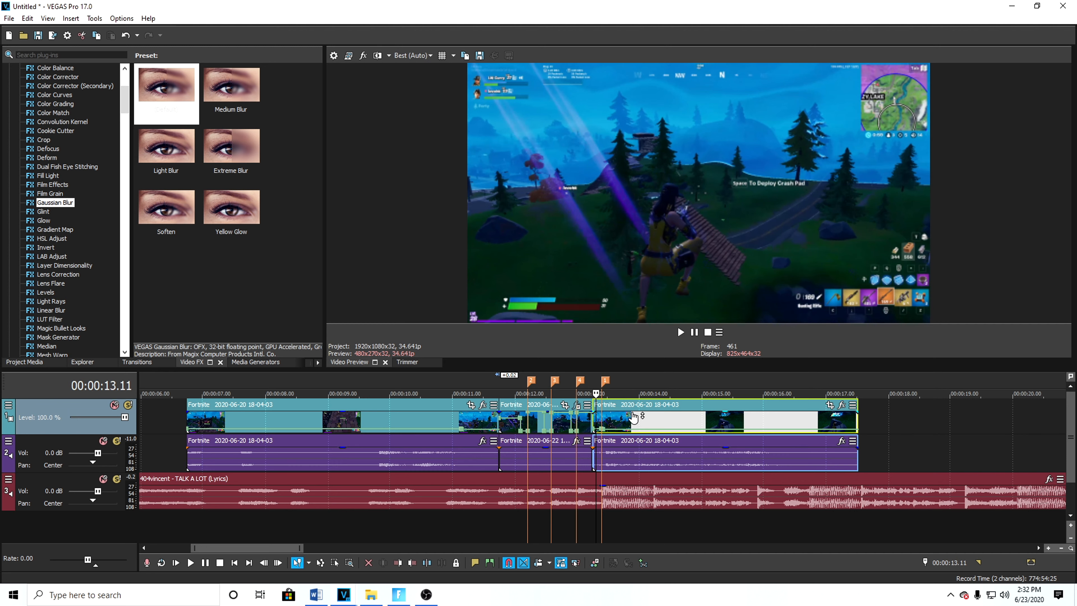
scroll(634, 419, up, 3)
scroll(634, 419, up, 1)
click(619, 464)
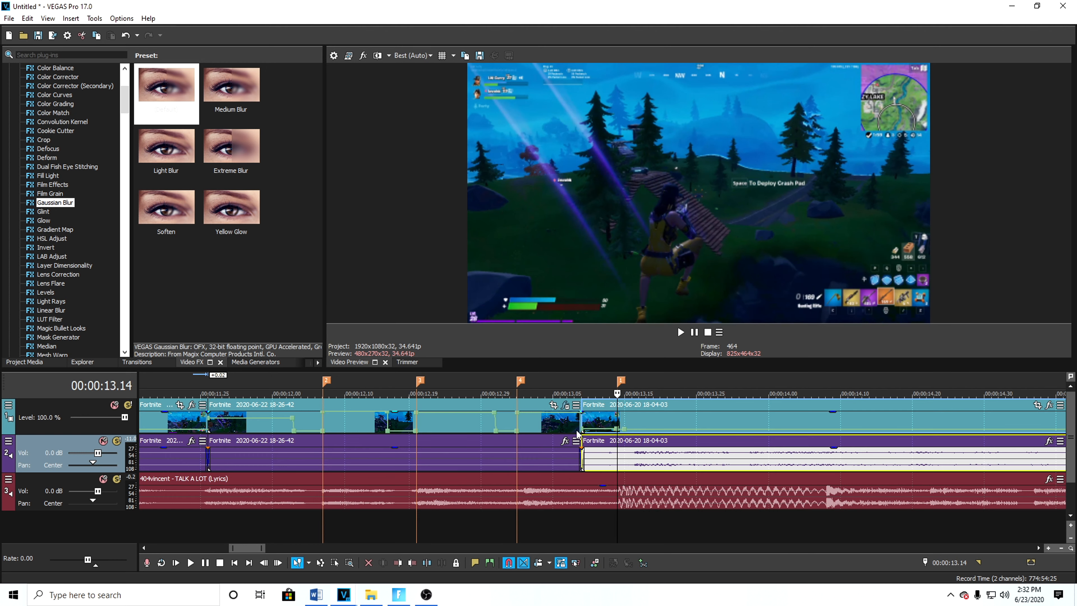
scroll(719, 453, up, 2)
right_click(614, 418)
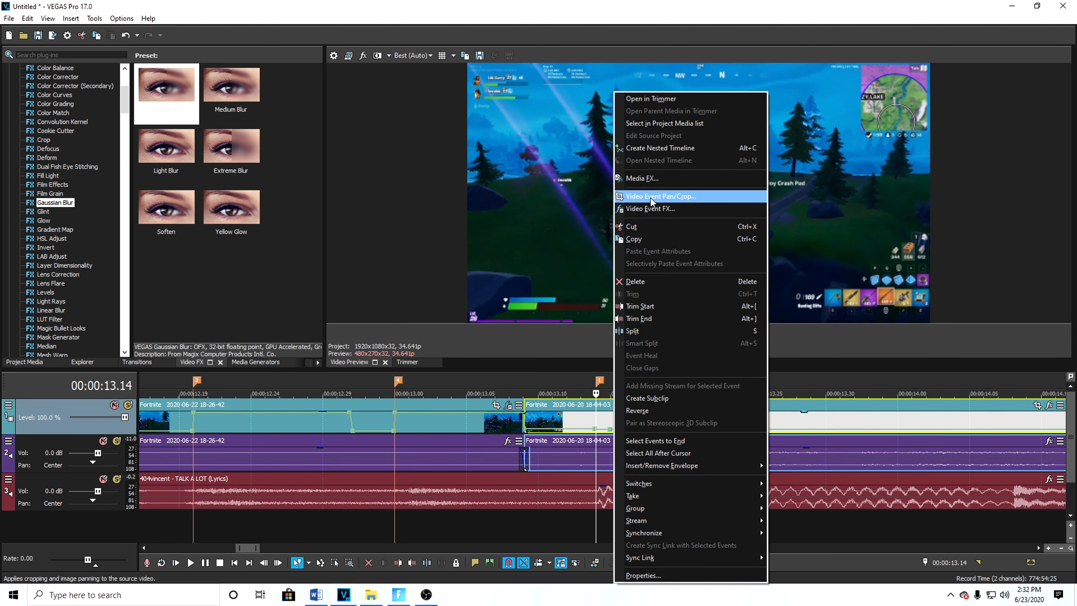
click(554, 420)
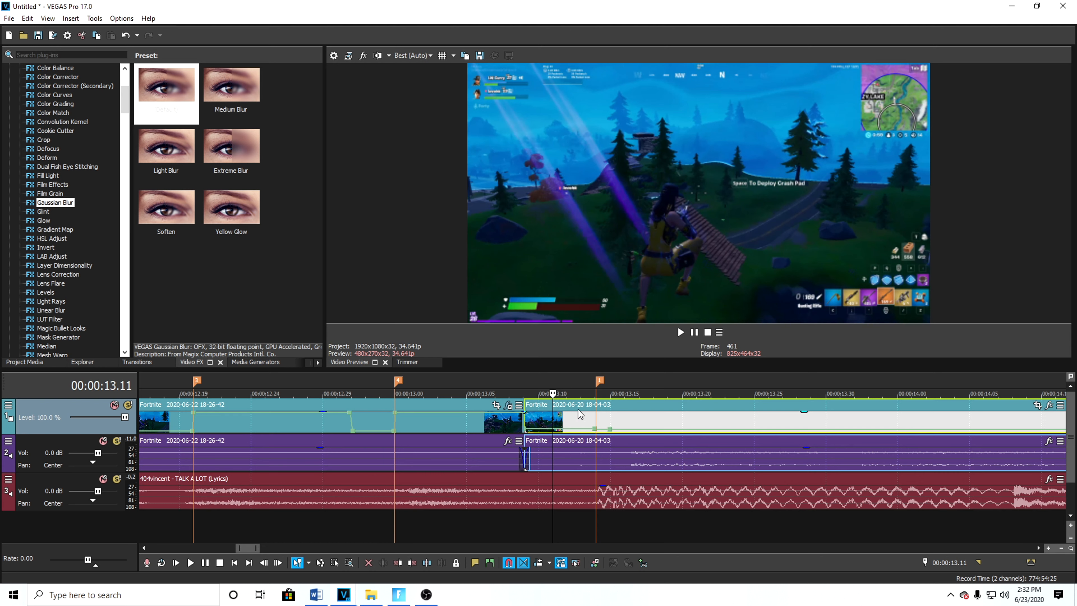
right_click(626, 422)
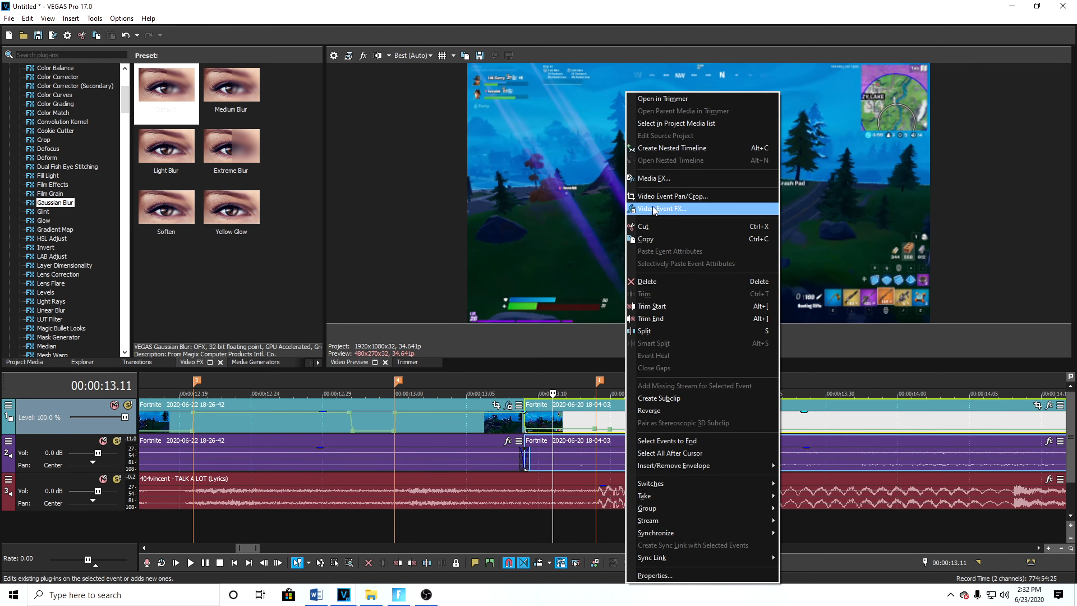
click(662, 198)
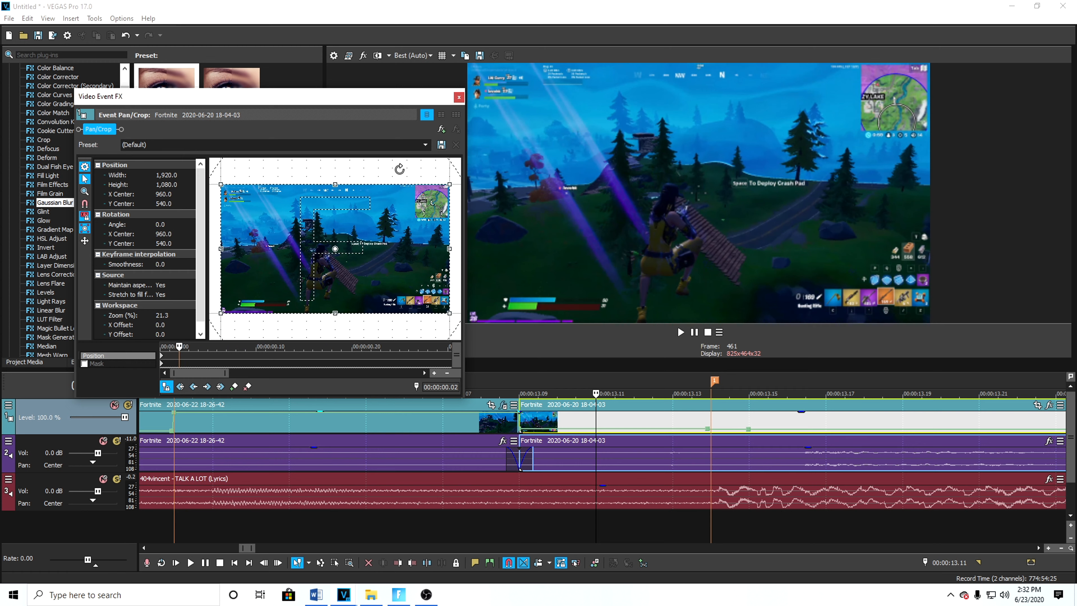
Add pan/crop keyframes at 00:00:00.02 and 00:00:00.03 of the clip, cropping the frame to 1,702.6 by 957.7 at the second
drag(221, 184, 234, 191)
click(189, 347)
drag(233, 191, 225, 190)
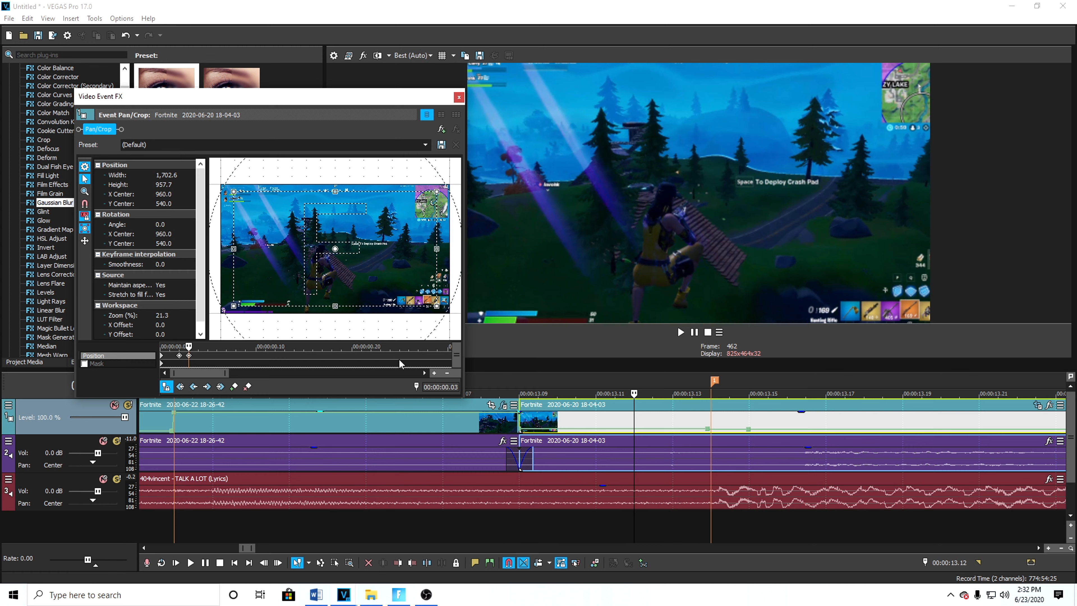
Keyframe the crop back to the Default preset at 00:00:01.10 of the clip and close the pan/crop settings
scroll(321, 356, down, 2)
click(375, 356)
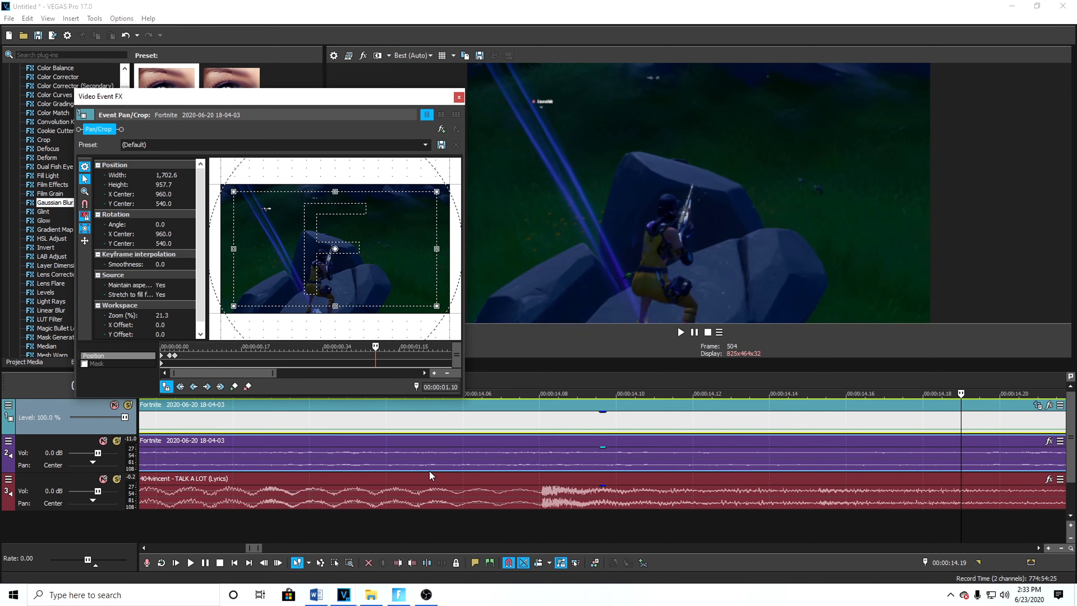
scroll(381, 432, down, 1)
click(425, 145)
click(197, 155)
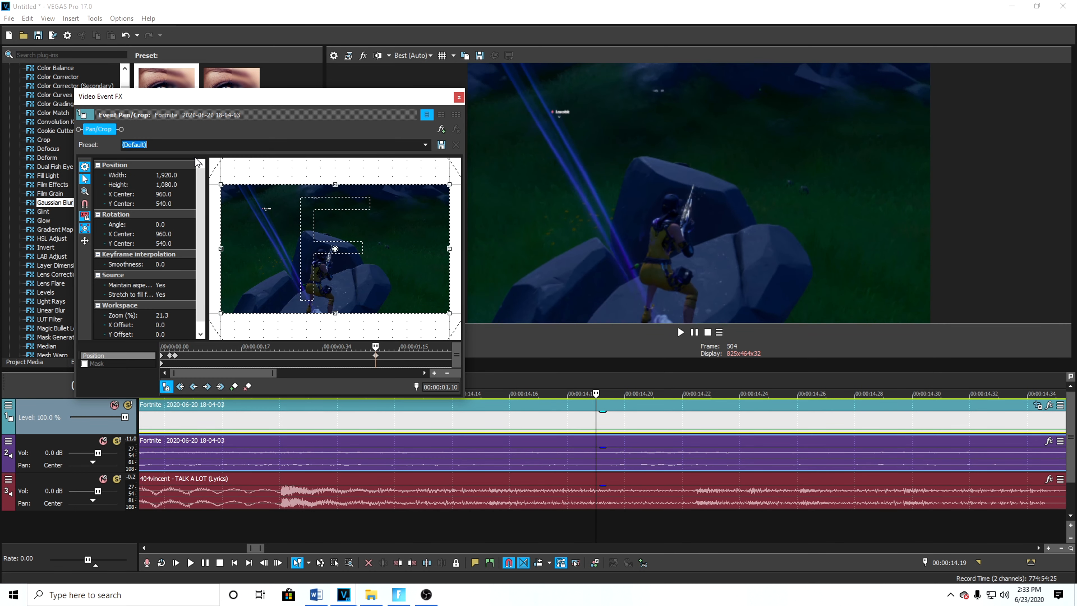
click(459, 97)
Play from 00:00:13.06 across the join to check the zoom on the last clip
scroll(478, 433, down, 3)
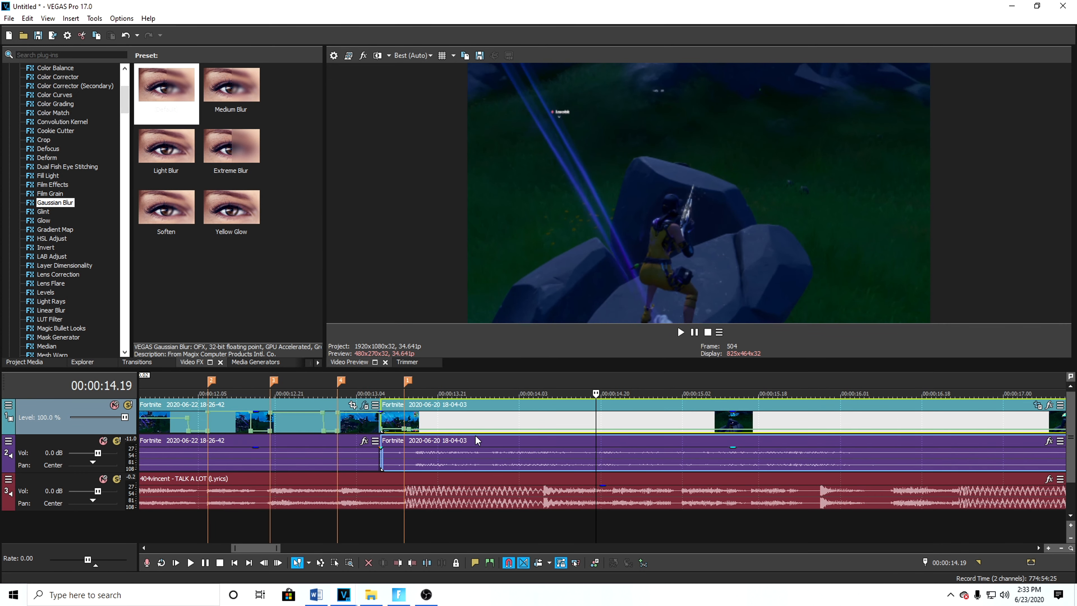
scroll(450, 437, down, 1)
click(423, 425)
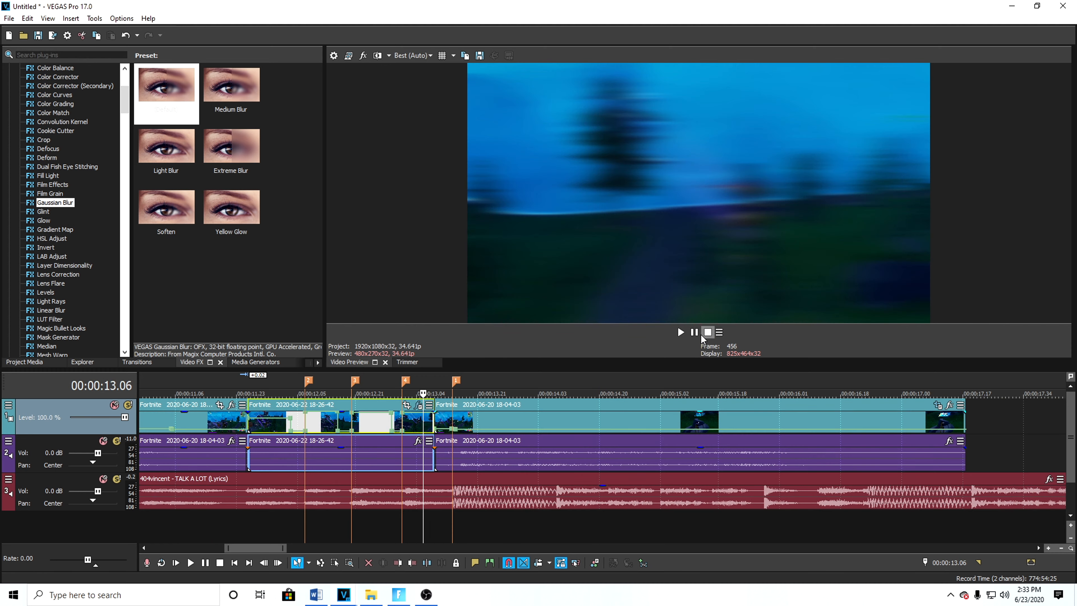
click(680, 333)
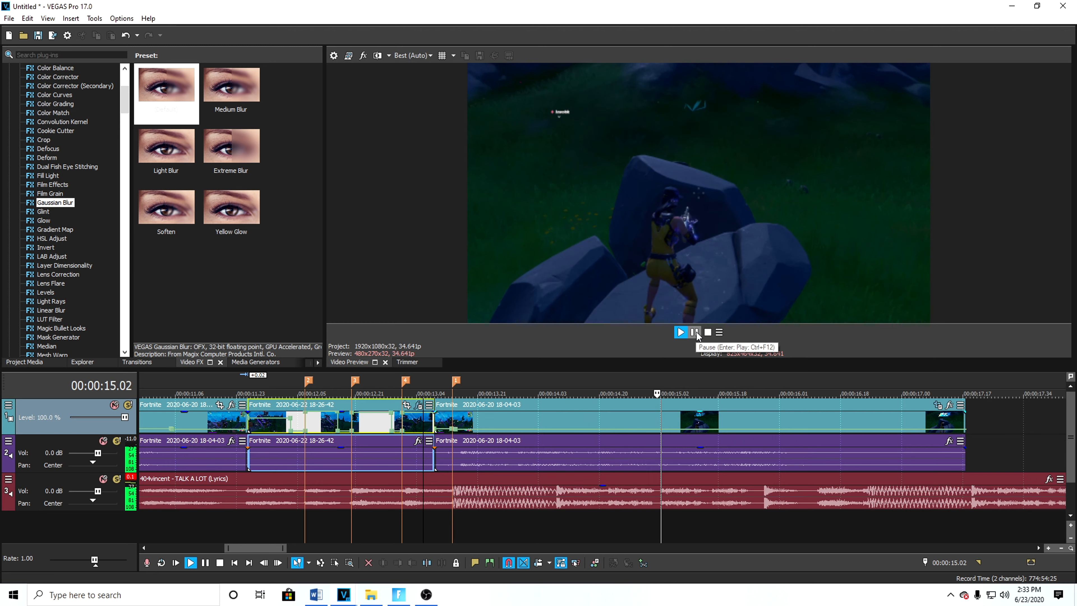
click(693, 333)
Play from 00:00:11.26, the start of the 2020-06-22 clip, into the last clip to review the blurs and zoom together
scroll(601, 468, down, 2)
scroll(602, 468, down, 2)
click(448, 494)
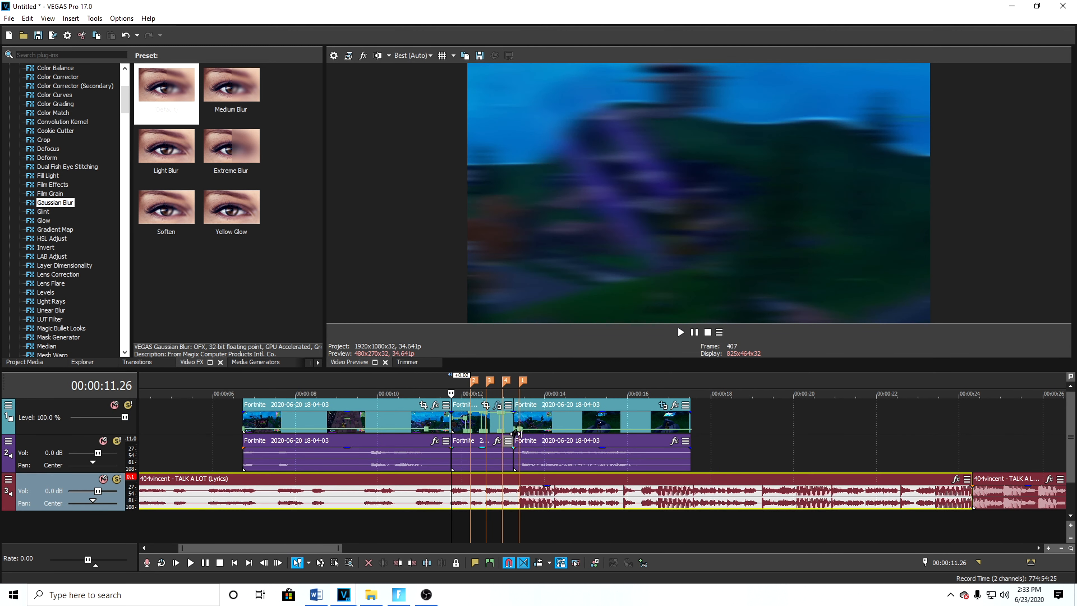
click(694, 335)
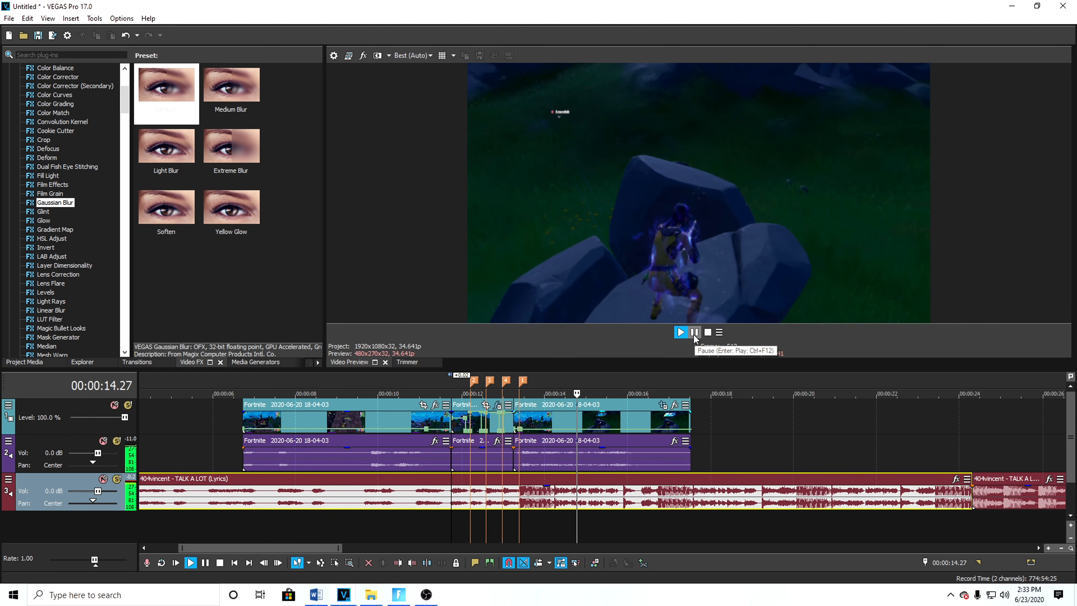
click(694, 335)
Find the S_Shake effect among the video effects and apply its tilt shake preset to the last clip
scroll(509, 464, up, 3)
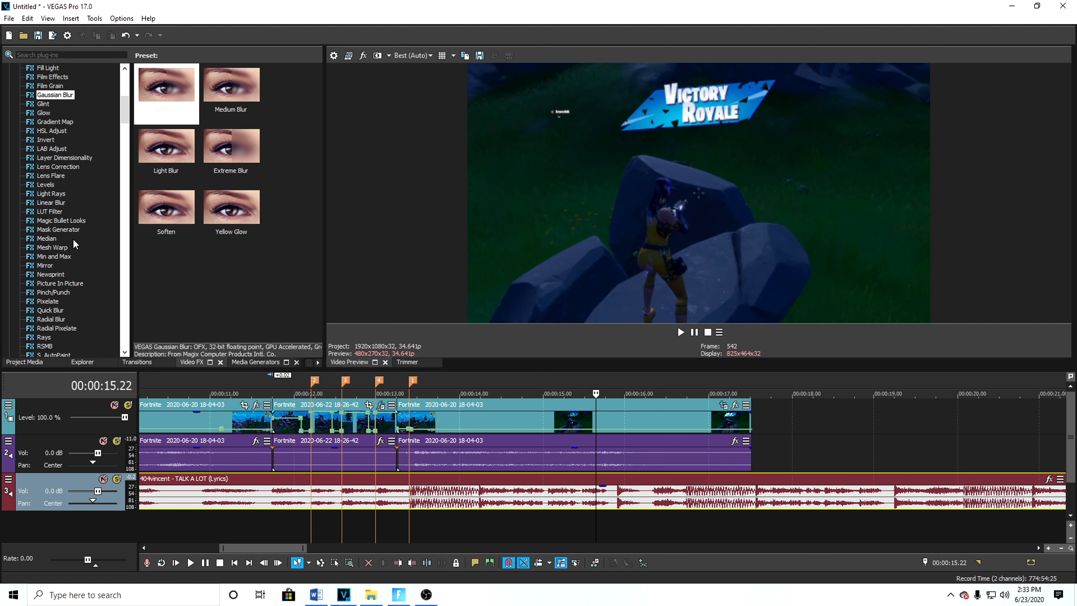
scroll(64, 255, down, 7)
scroll(63, 276, down, 3)
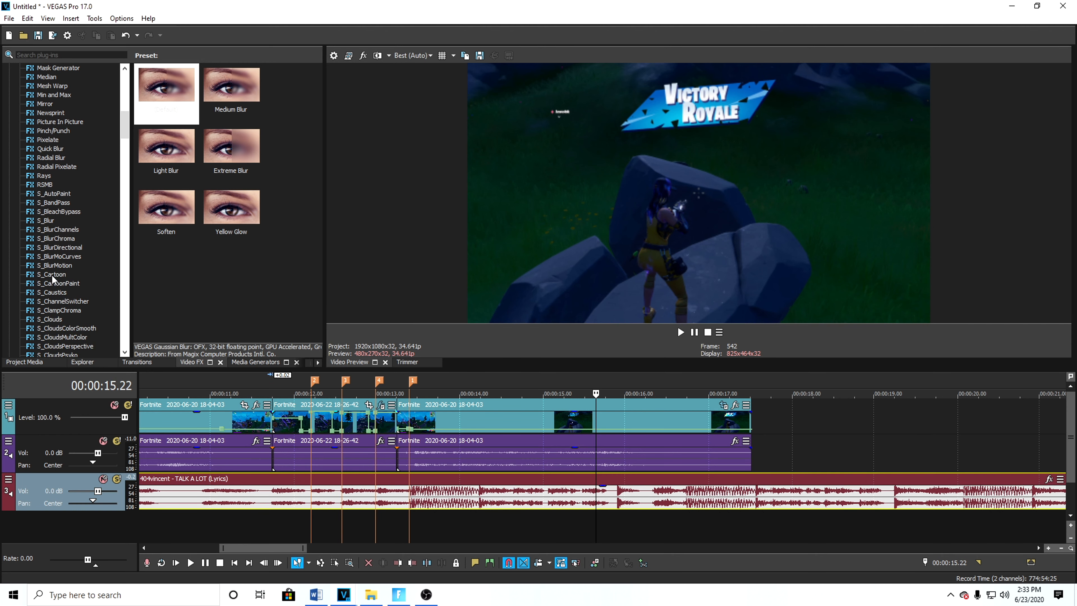
scroll(64, 250, down, 15)
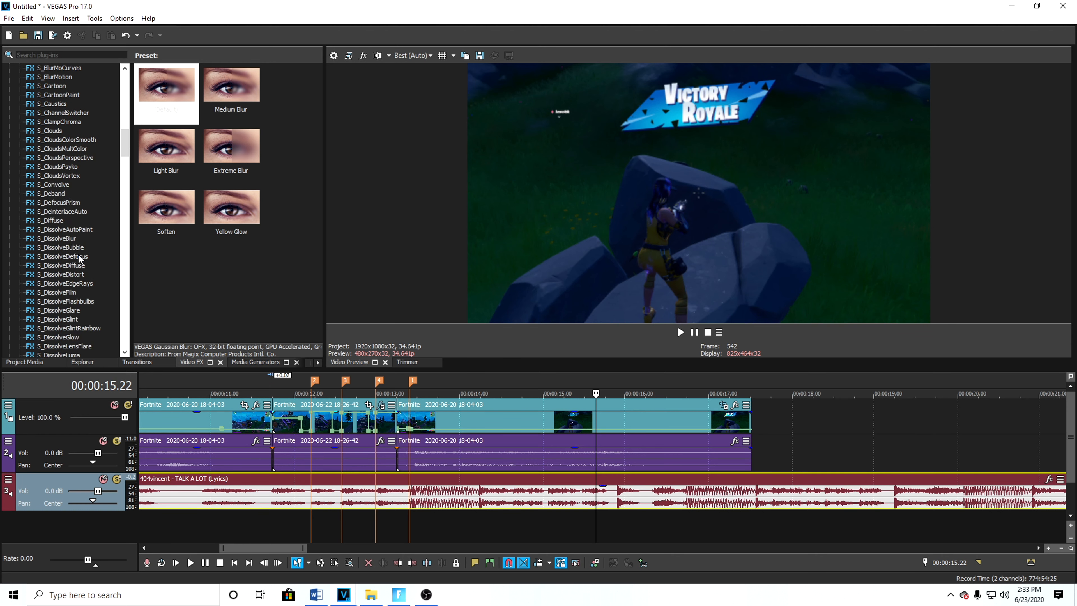
scroll(66, 243, down, 11)
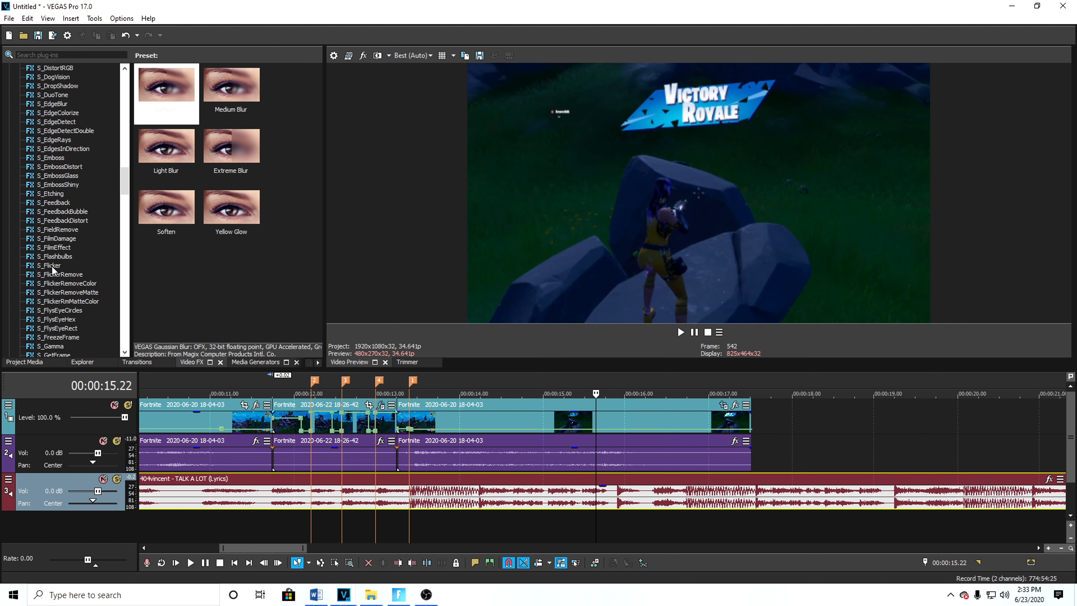
scroll(48, 271, down, 6)
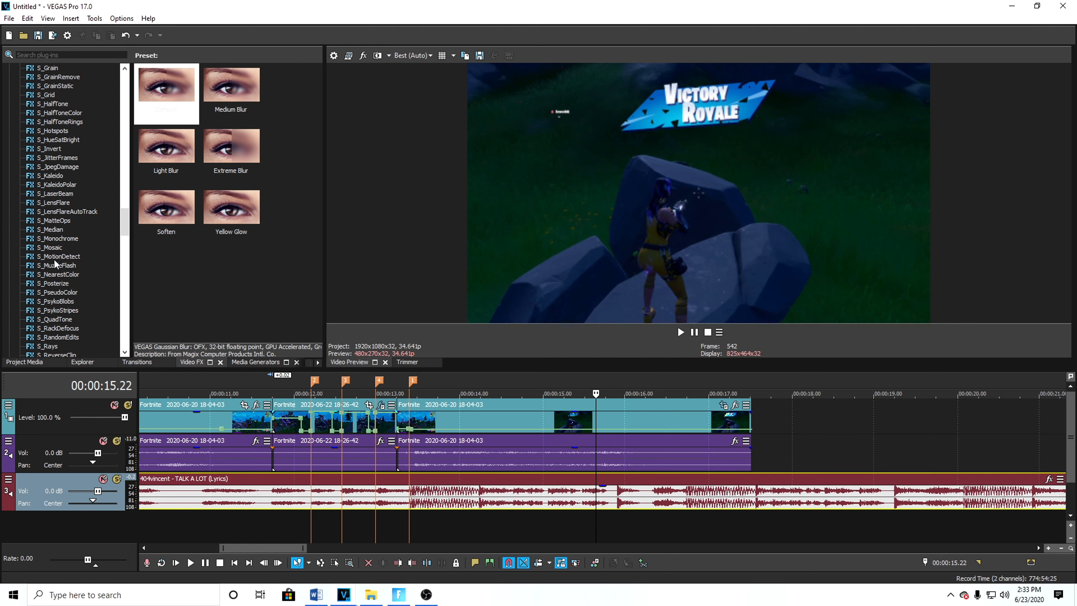
scroll(57, 253, down, 7)
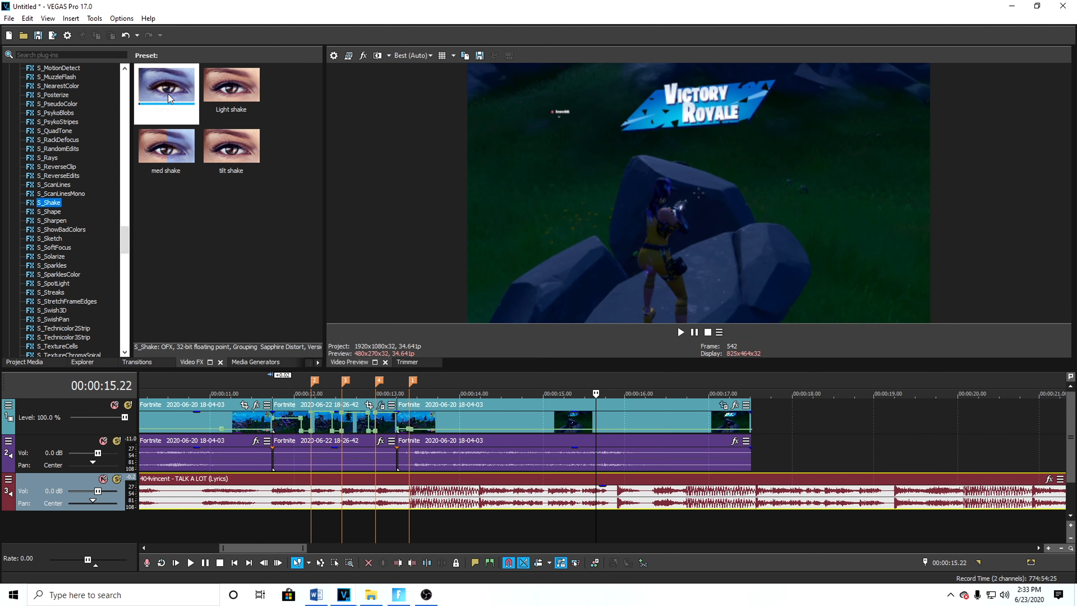
click(224, 155)
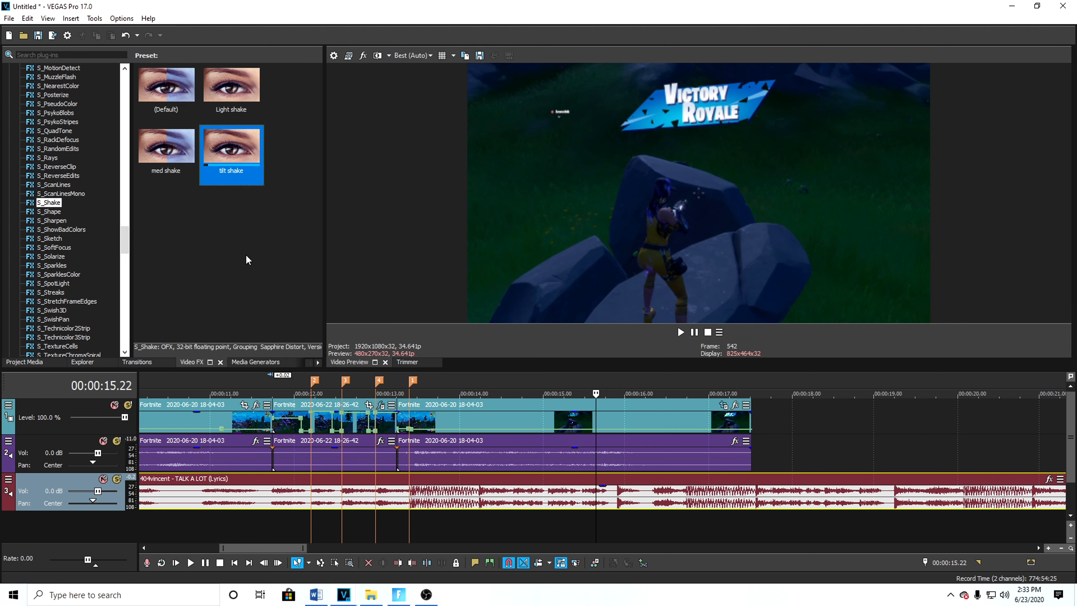
drag(236, 165, 434, 427)
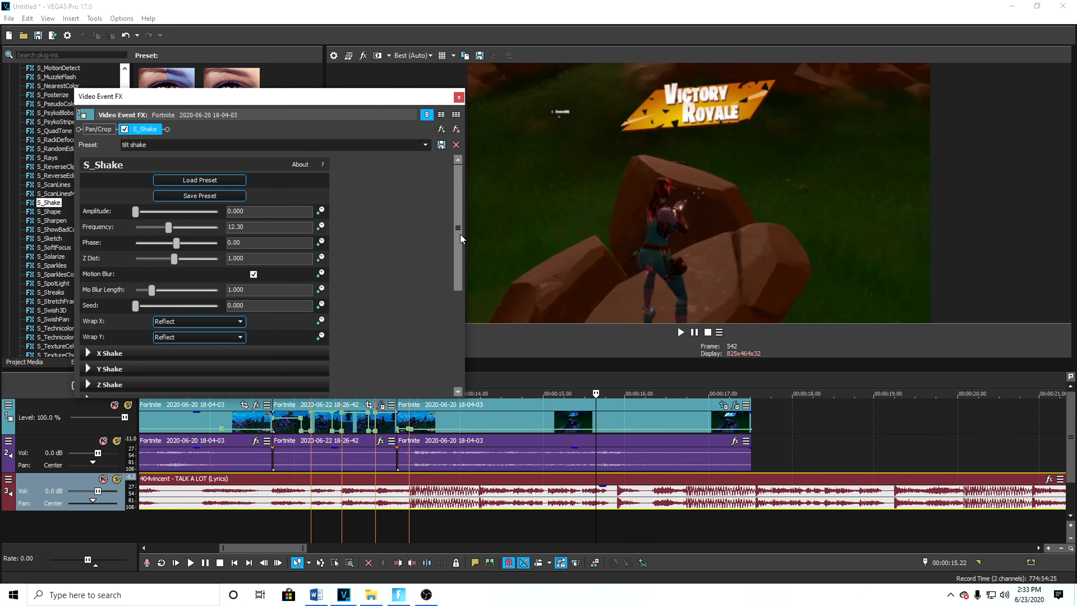
Expand the X, Y, Z and Tilt Shake groups of the S_Shake effect and examine their parameters
drag(460, 234, 458, 357)
click(88, 336)
click(88, 324)
drag(459, 310, 456, 375)
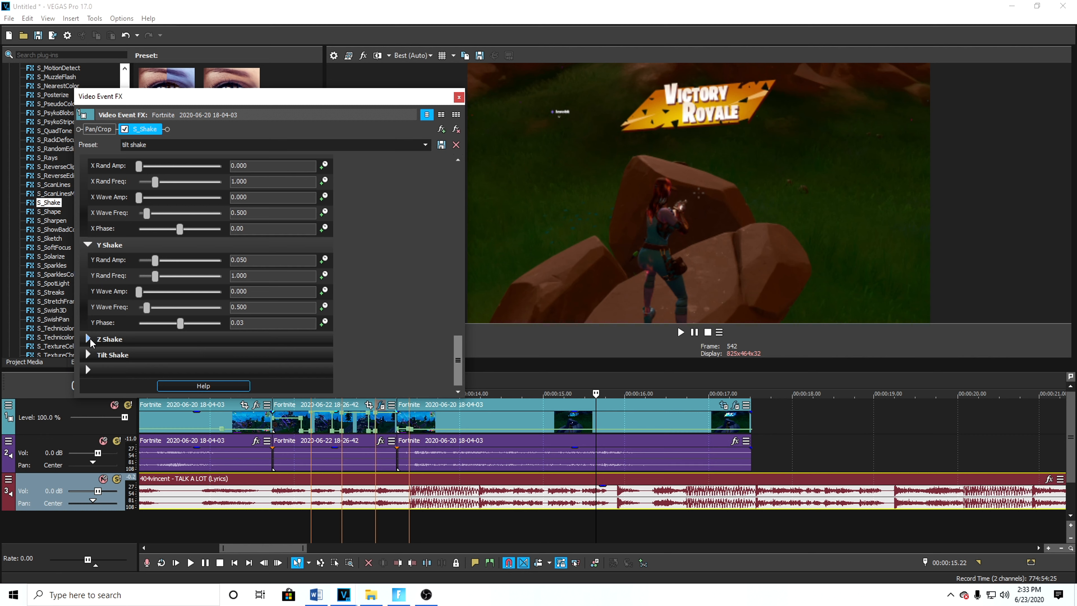
click(88, 340)
drag(458, 327, 469, 366)
scroll(469, 366, down, 1)
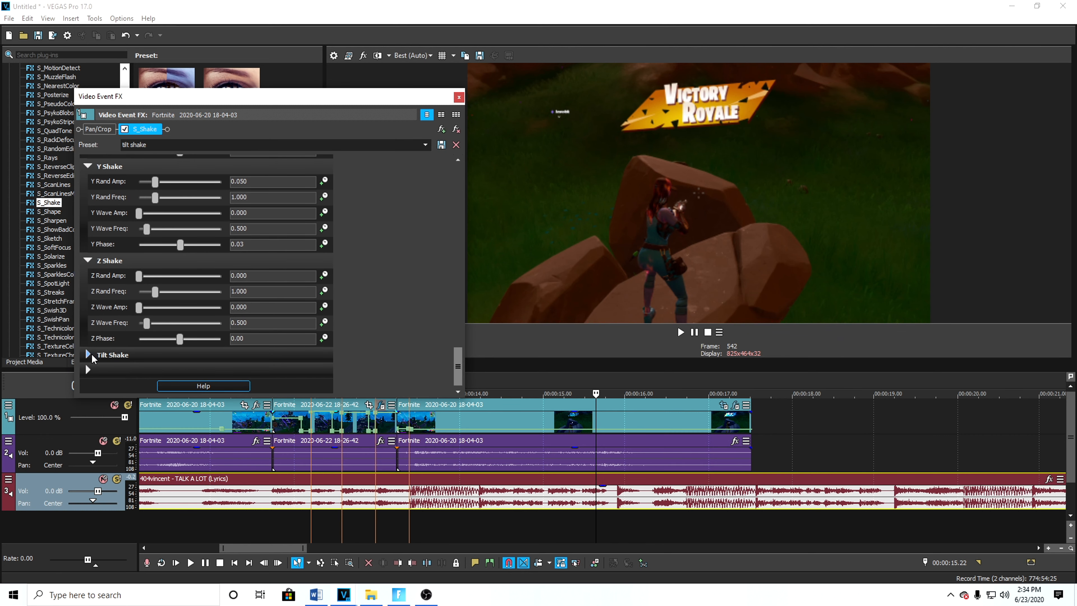
click(88, 354)
drag(462, 330, 474, 225)
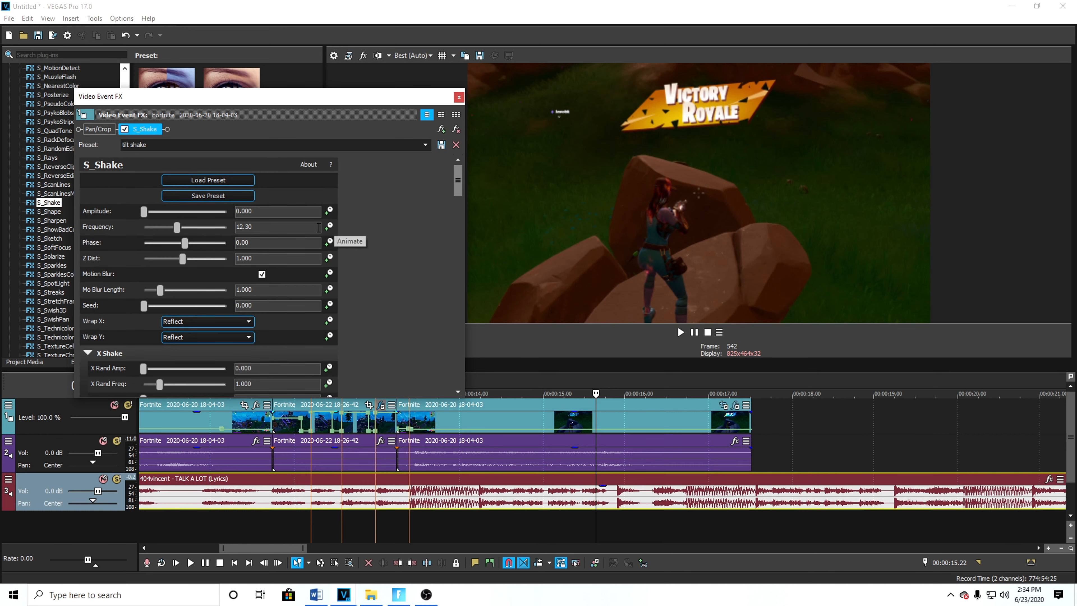
Enable animation for the S_Shake Amplitude and add a keyframe of 0.000 at 00:00:00.05 of the last clip
click(330, 211)
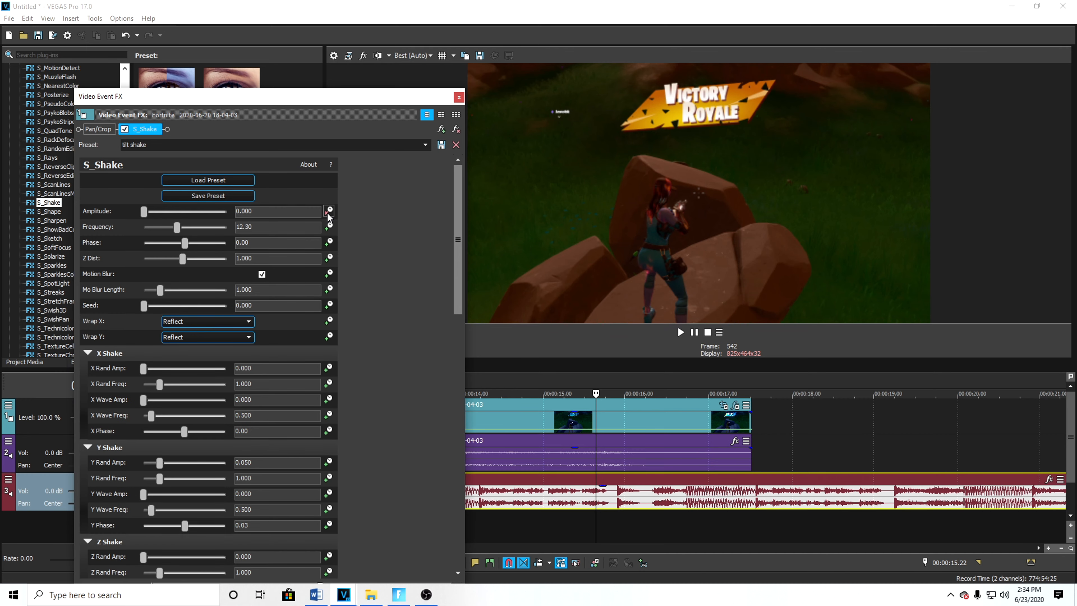
drag(357, 96, 915, 128)
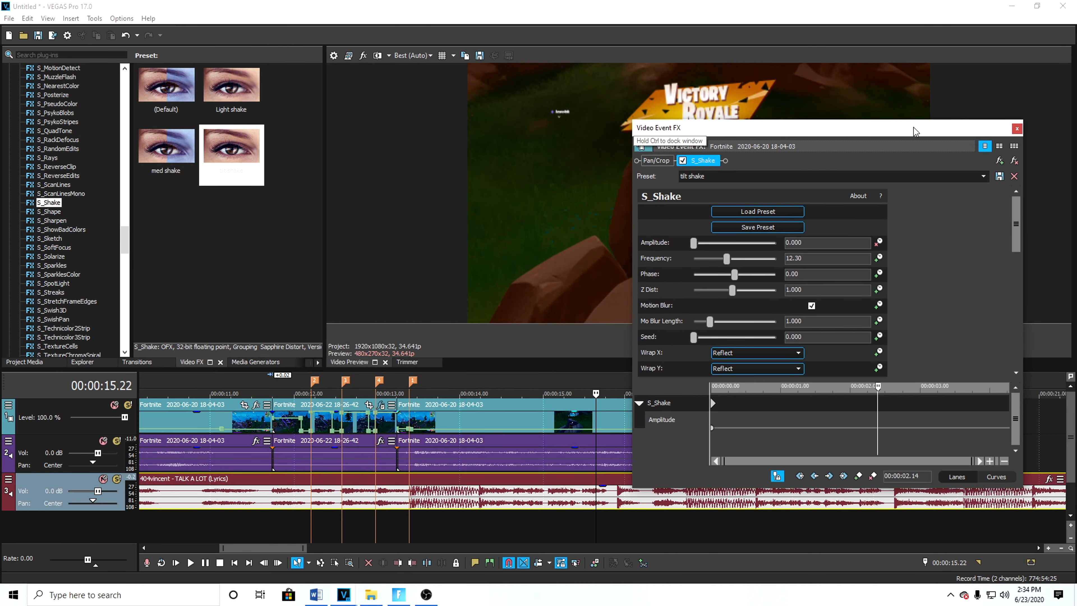
click(396, 453)
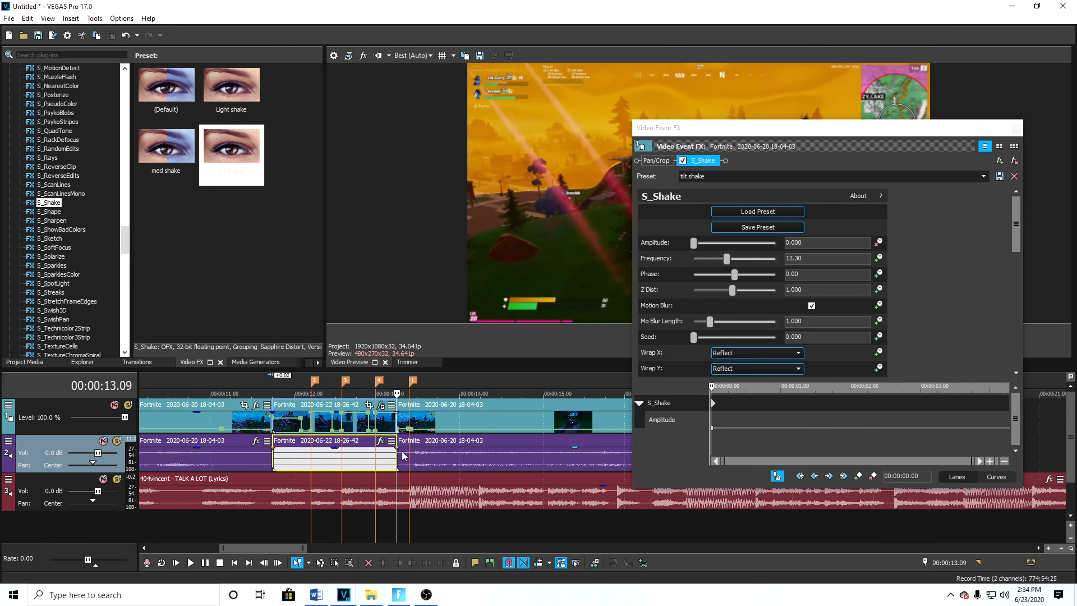
key(Right)
key(Right)
key(Right)
key(Right)
key(Right)
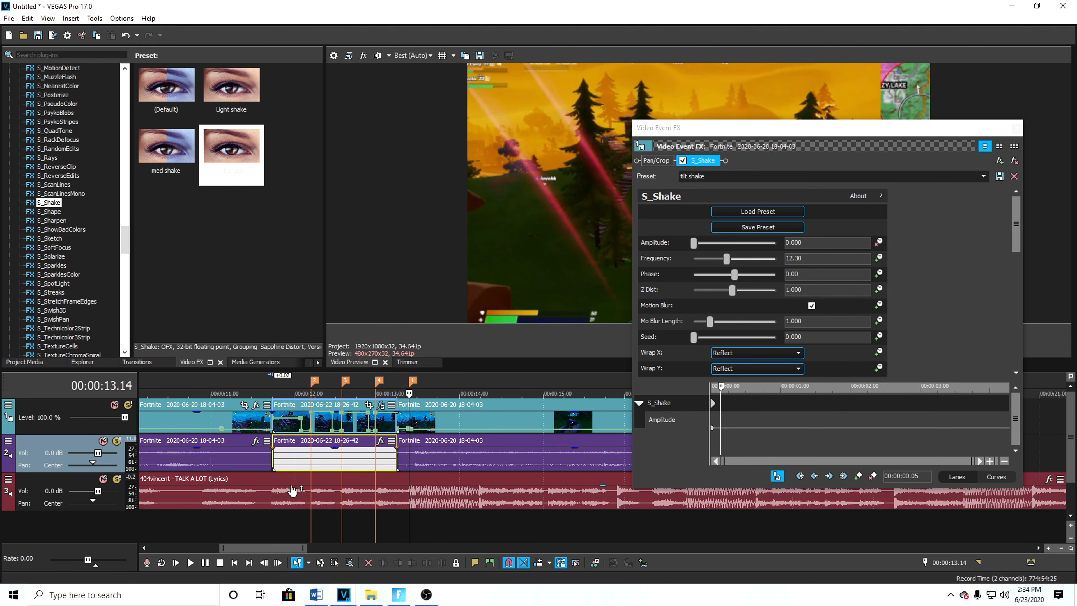
scroll(388, 472, up, 2)
scroll(422, 479, down, 1)
drag(797, 127, 838, 118)
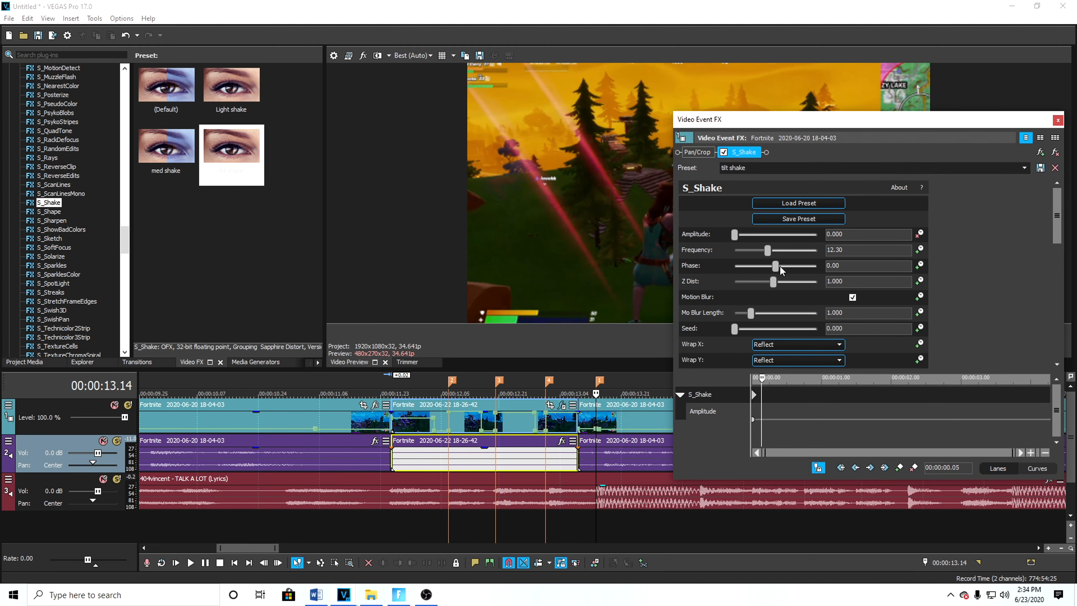
click(736, 237)
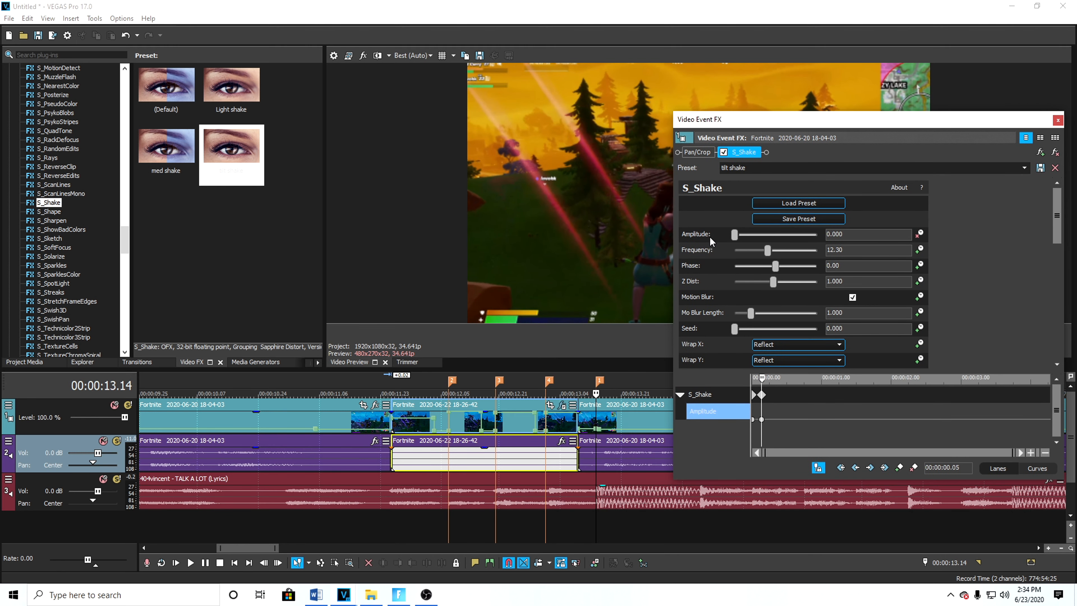
Keyframe the S_Shake Amplitude at 0.918 one frame further on, at 00:00:00.06 of the clip
scroll(606, 471, up, 3)
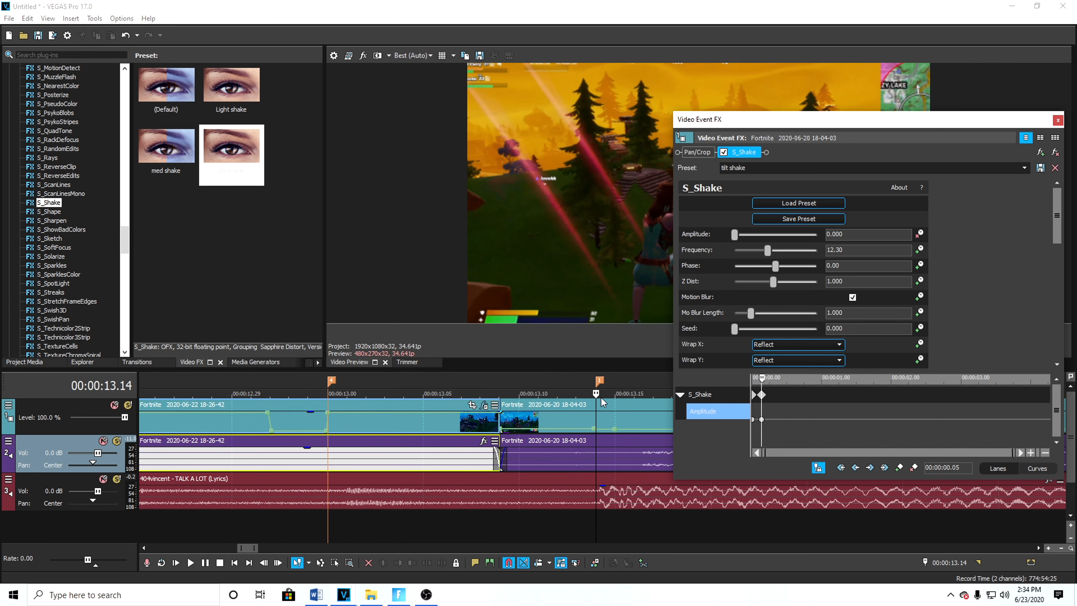
click(596, 410)
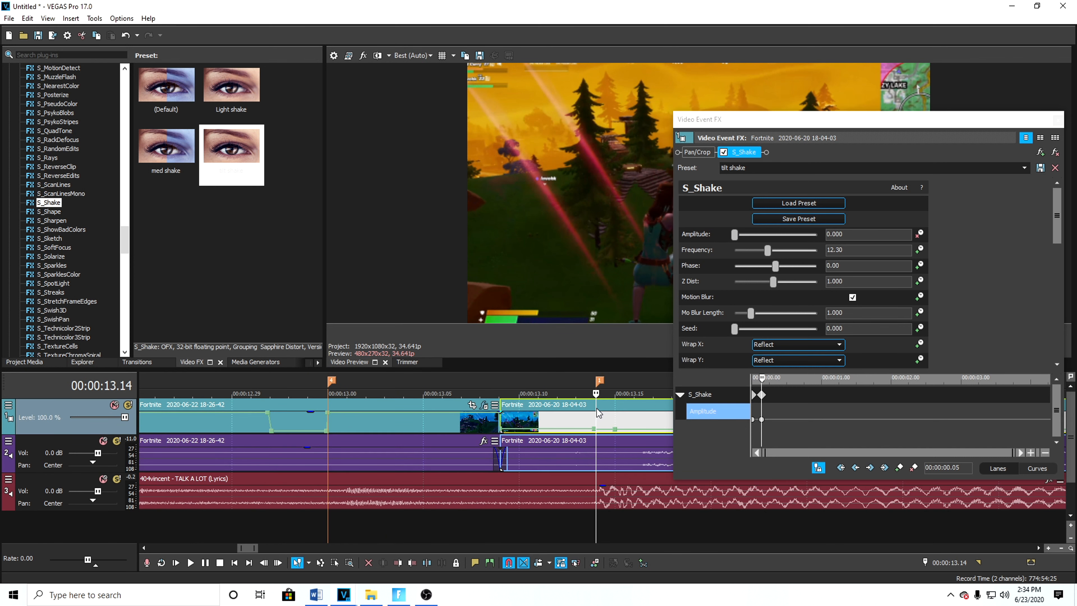
key(Right)
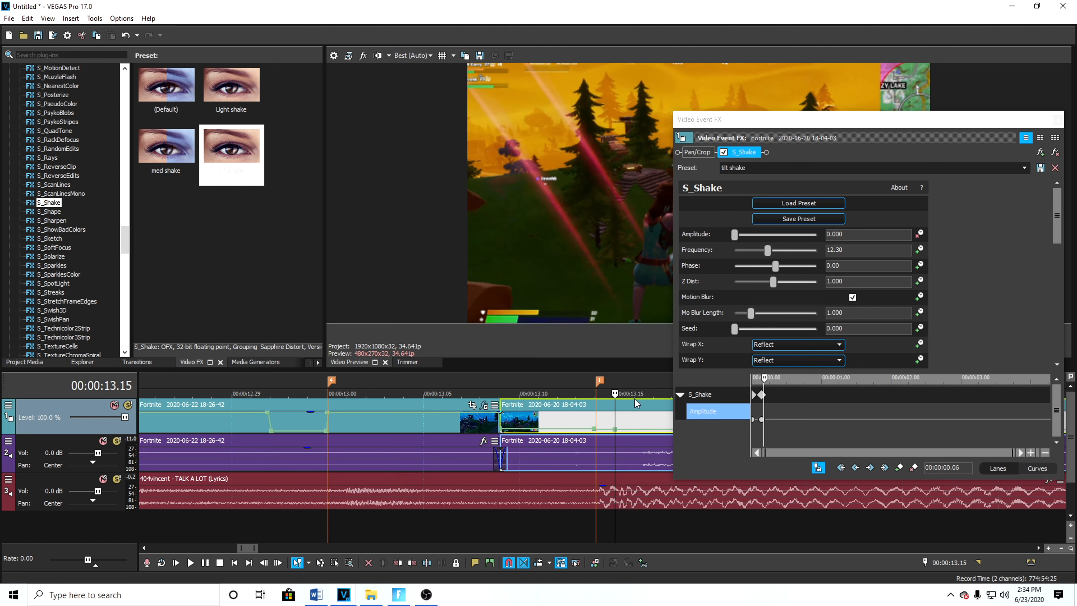
drag(735, 236, 752, 239)
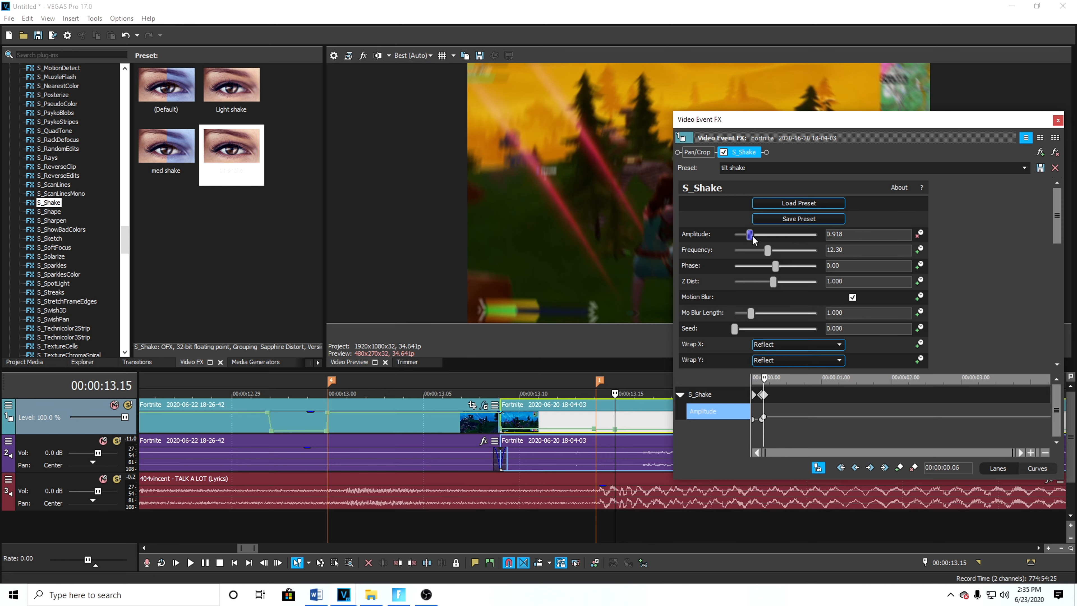
Keyframe the S_Shake Amplitude back to zero at 00:00:01.01 of the clip and close the effect settings
drag(795, 140, 483, 155)
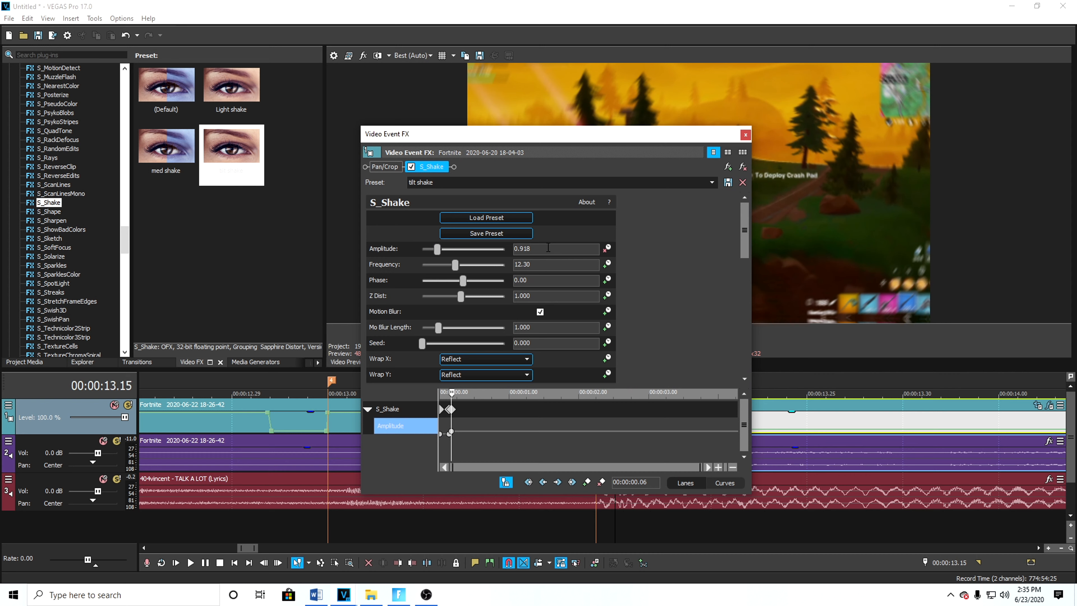
key(space)
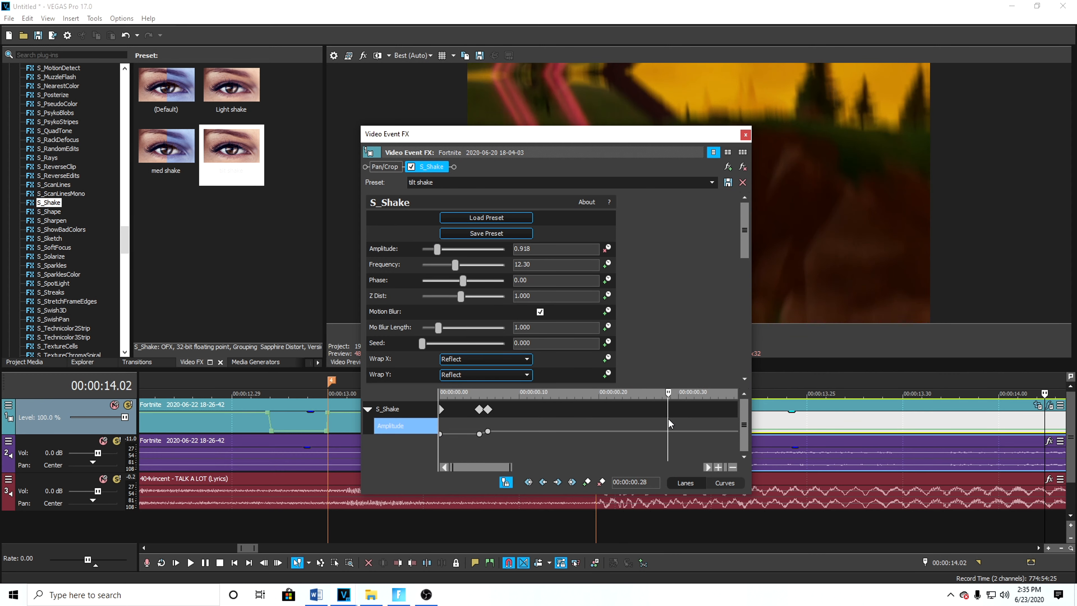
click(537, 413)
click(511, 410)
scroll(512, 409, up, 5)
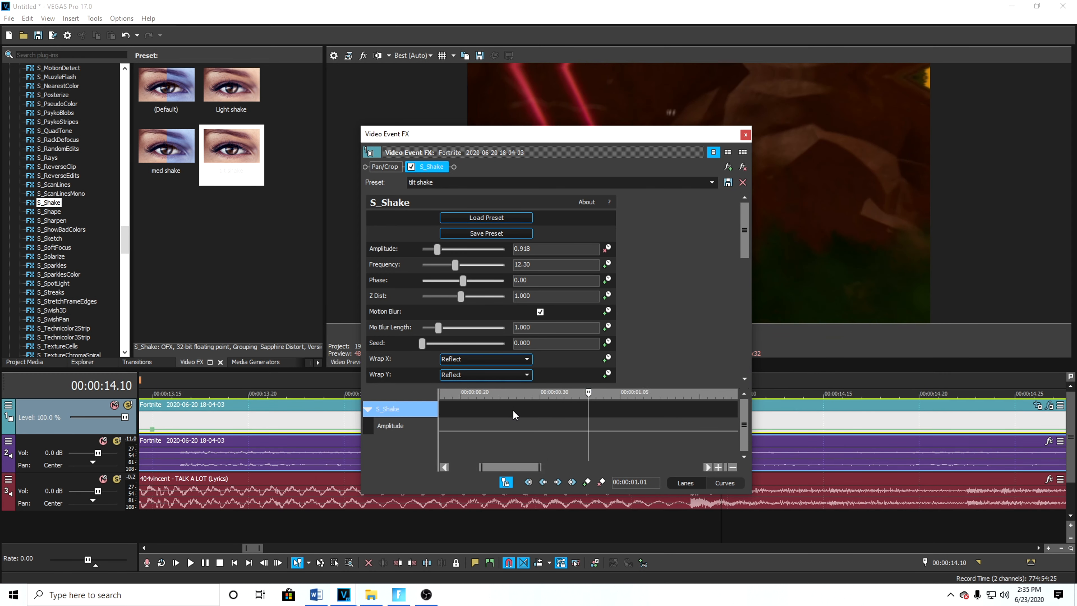
click(745, 134)
Find the S_Glow effect, apply its "fix for error" preset to the last clip and close the effect settings
scroll(299, 440, down, 5)
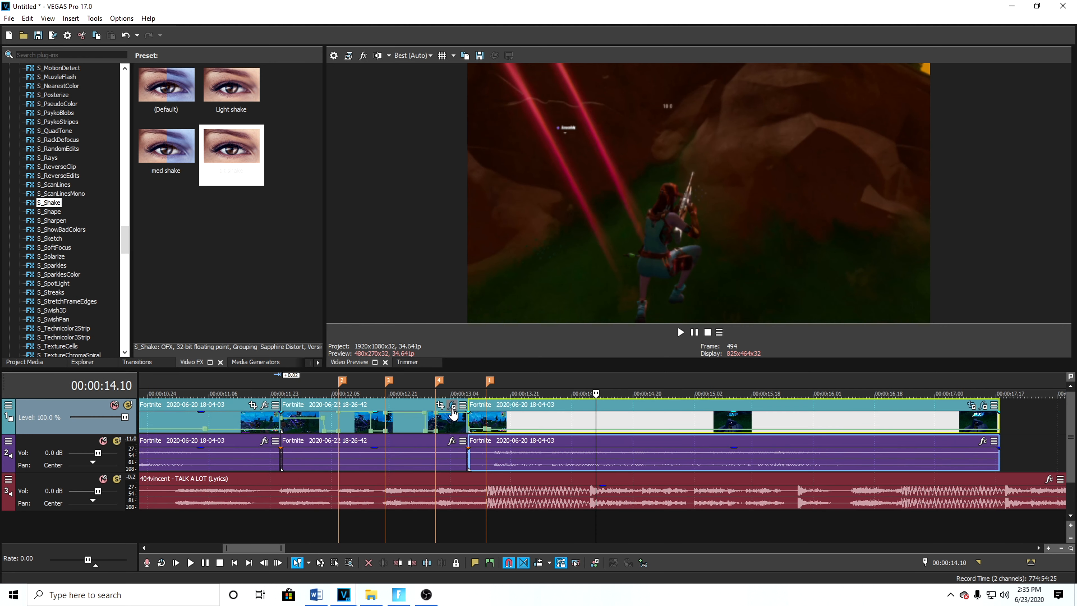
click(256, 449)
click(231, 420)
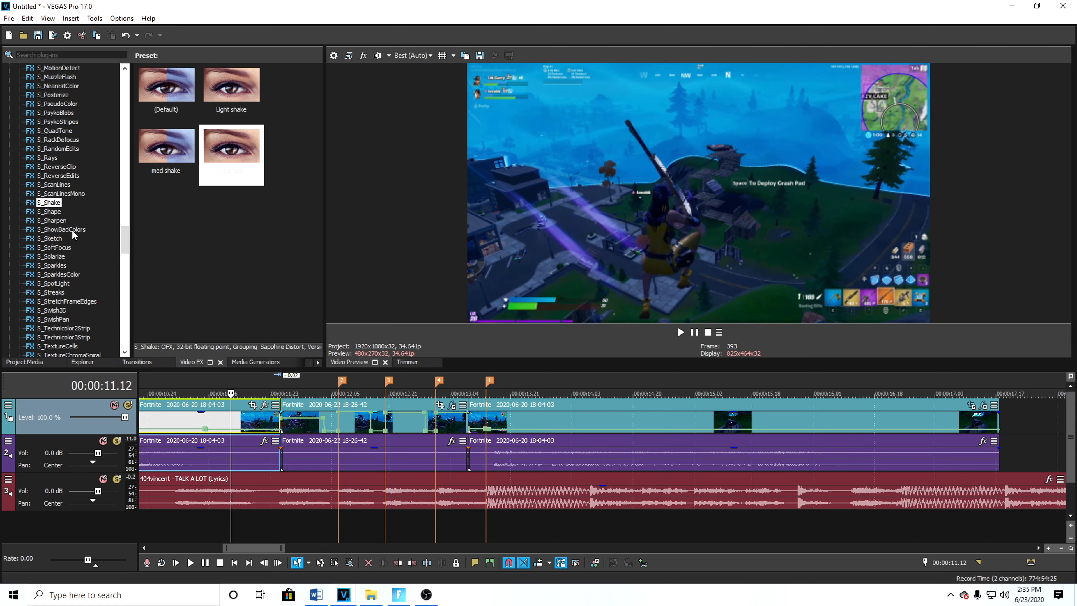
scroll(72, 231, up, 3)
click(509, 420)
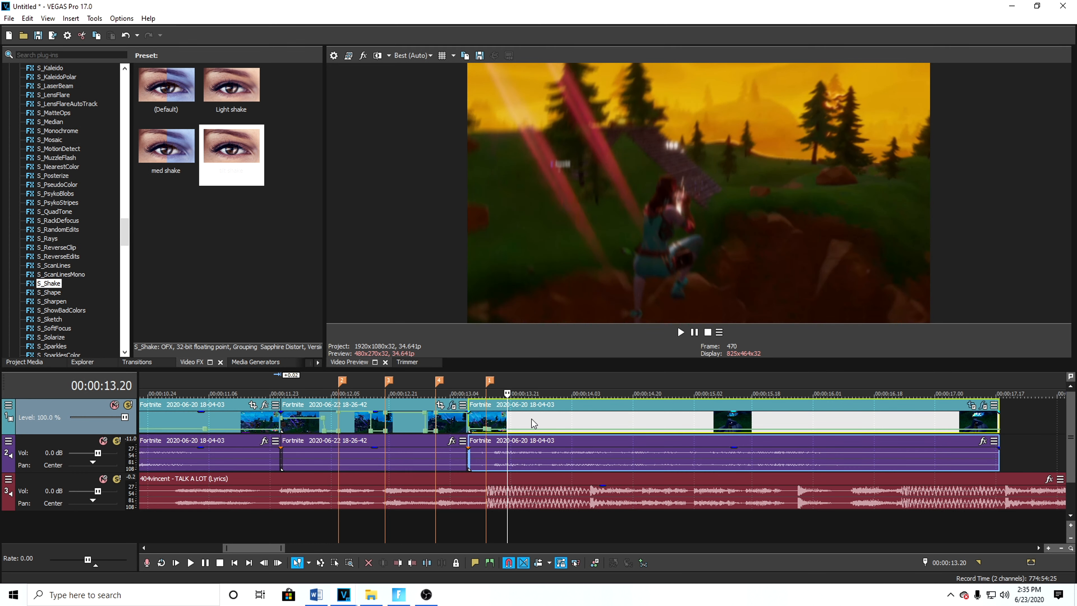
scroll(40, 266, up, 7)
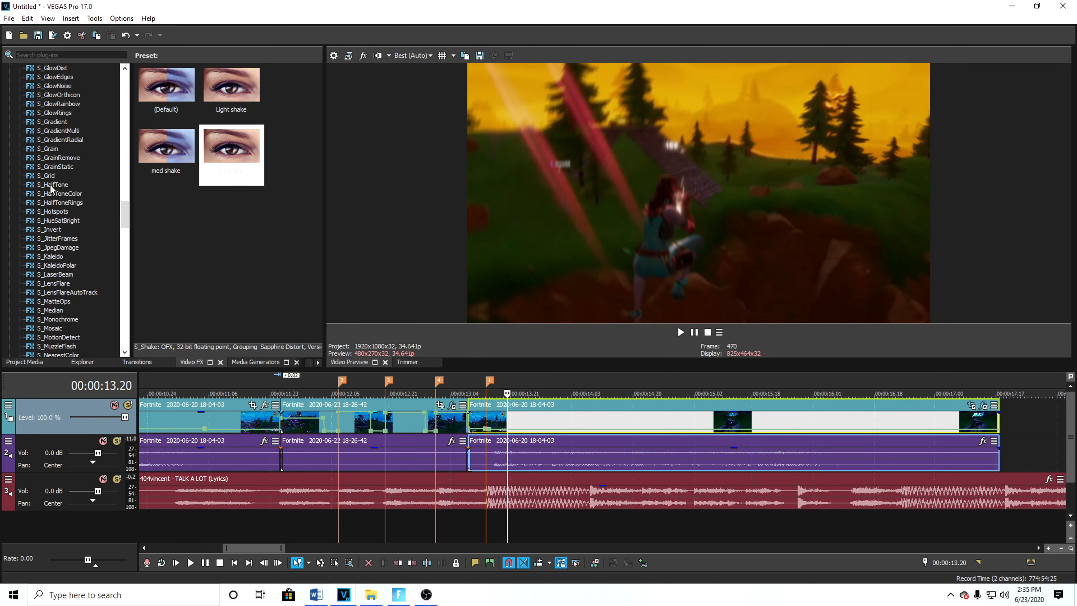
scroll(48, 164, up, 2)
click(50, 95)
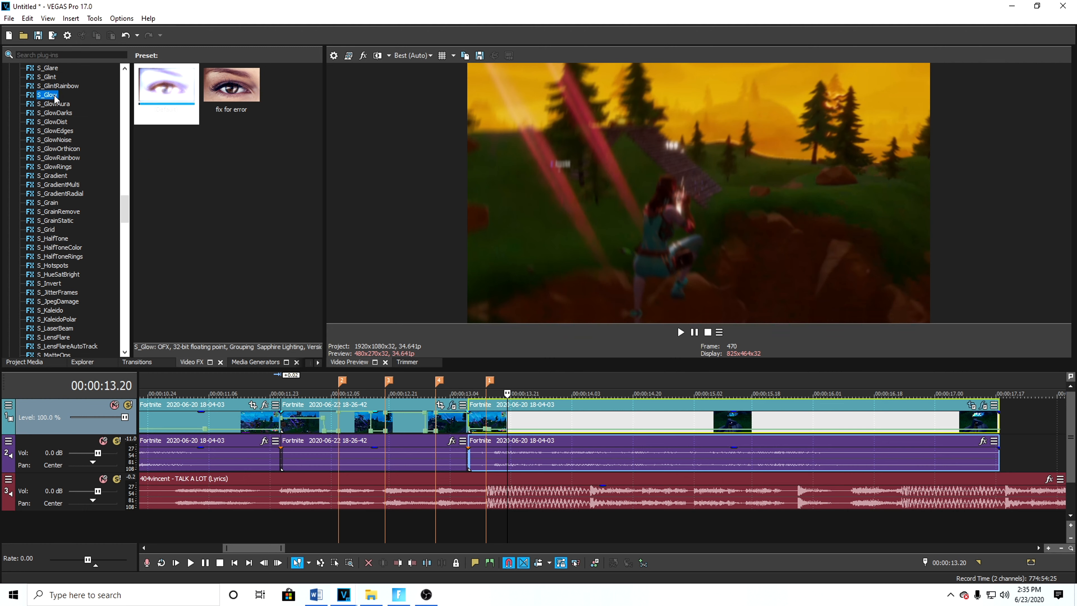
click(250, 111)
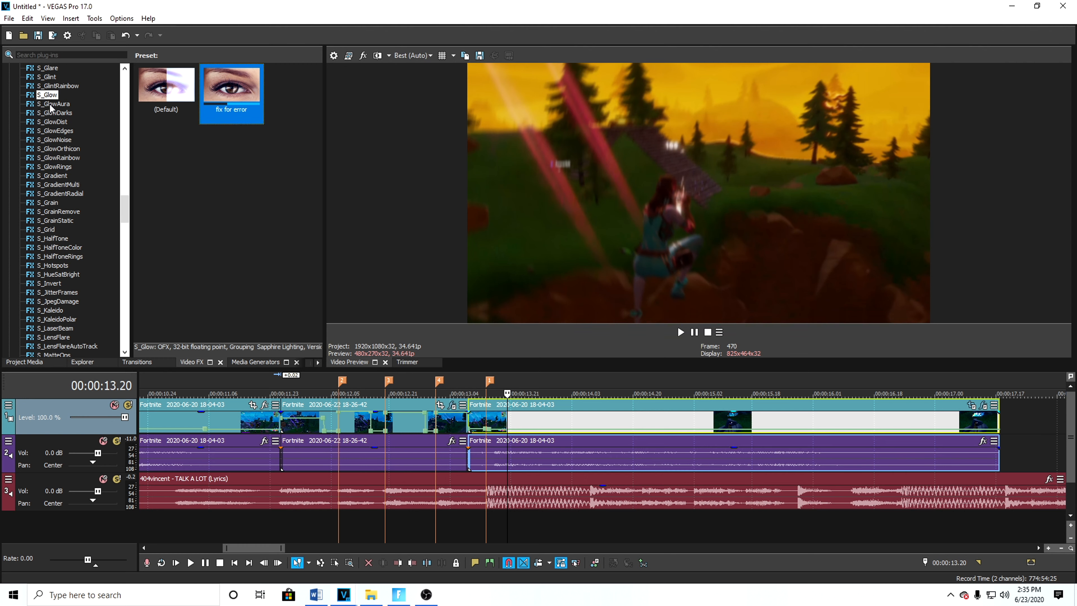
drag(203, 89, 526, 421)
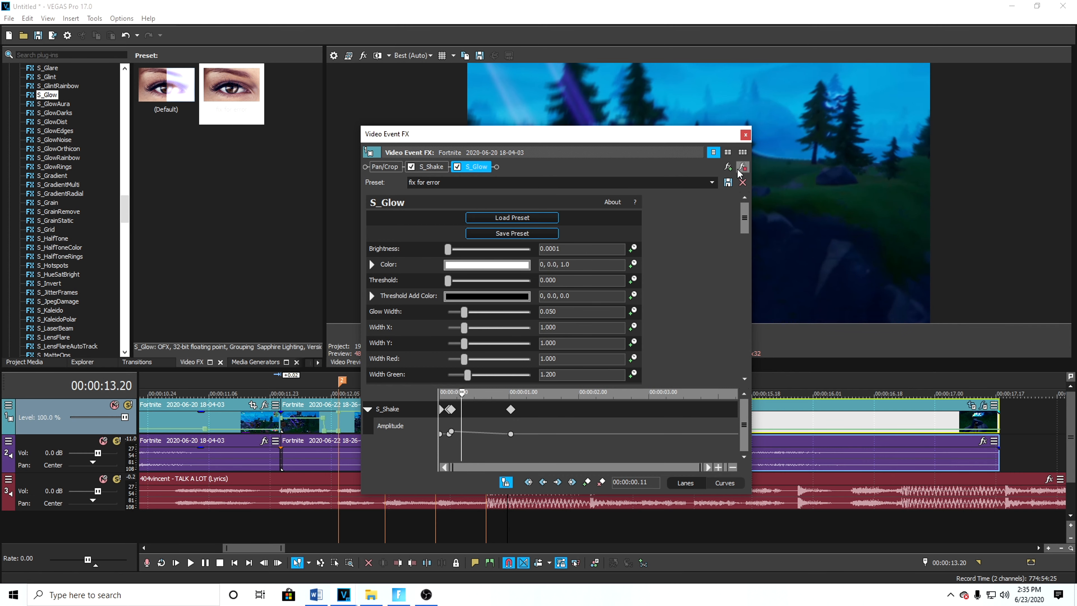
click(746, 135)
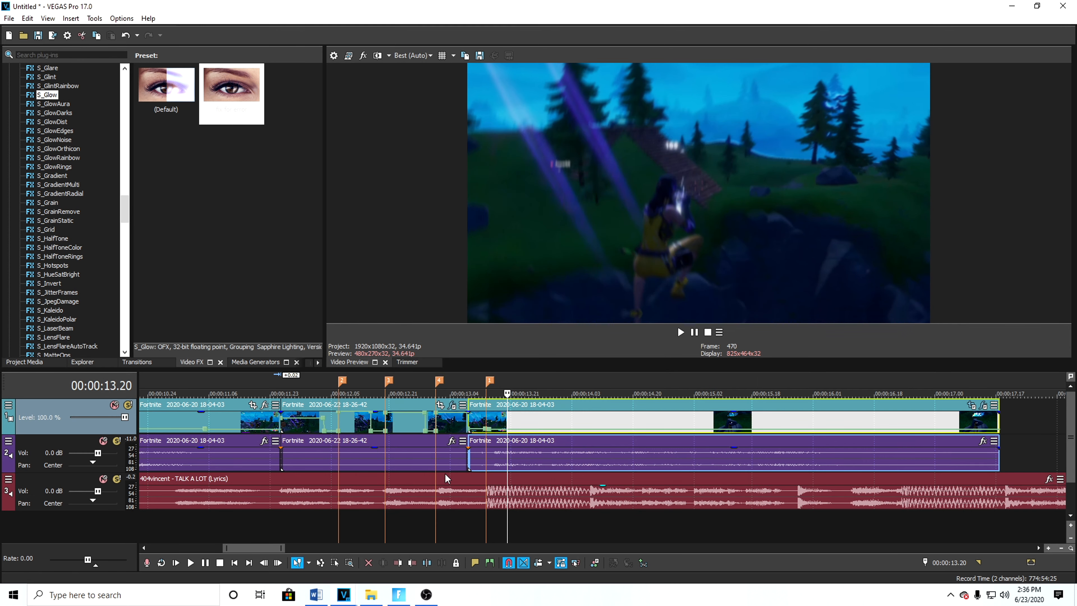
Play across the join into the last clip, and replay from near the end of the first clip, to check the shake and glow
click(461, 458)
click(680, 333)
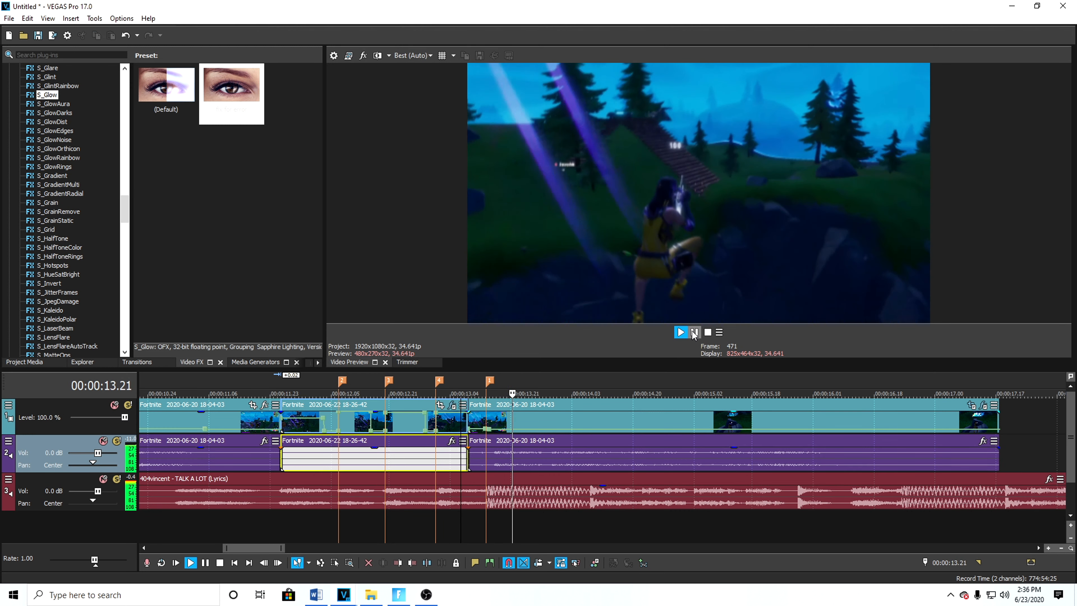
click(694, 332)
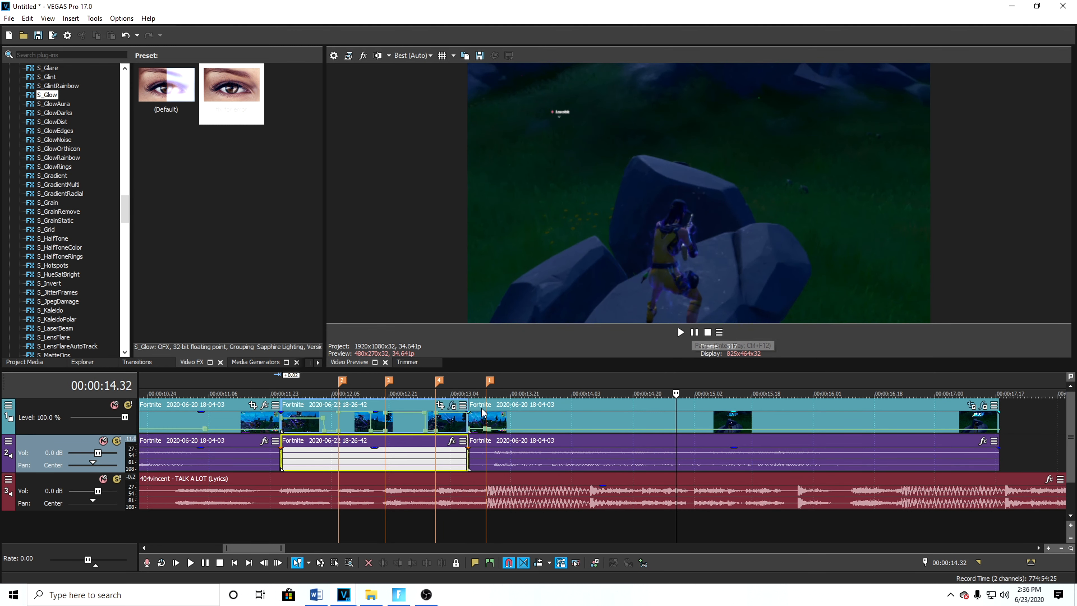
click(254, 454)
click(680, 333)
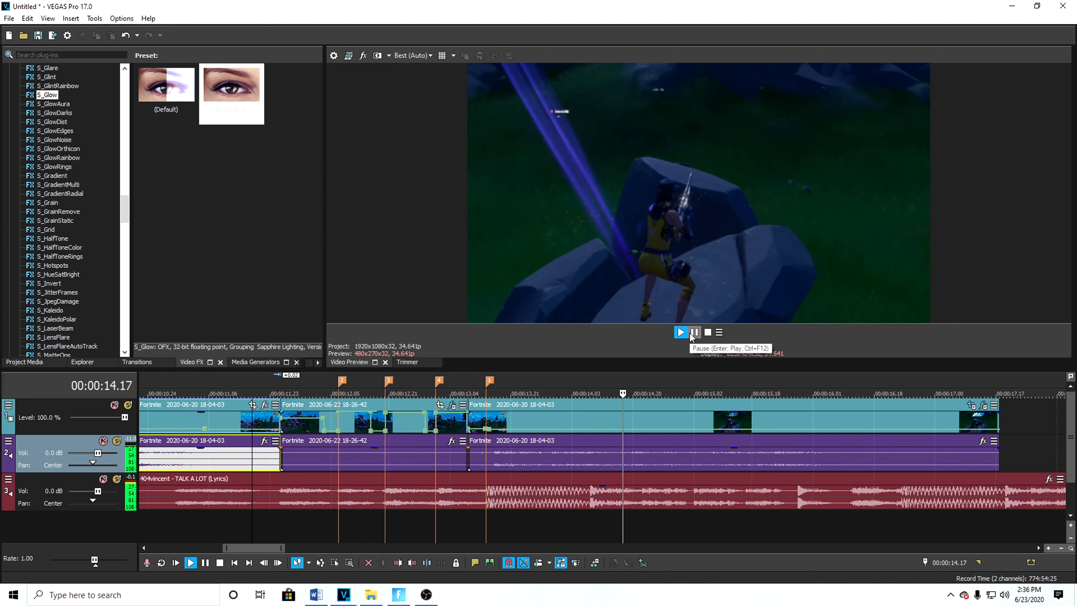
Stop playback, apply the default S_TimeWarpRGB effect to the last clip and disable its S_Glow effect
click(695, 332)
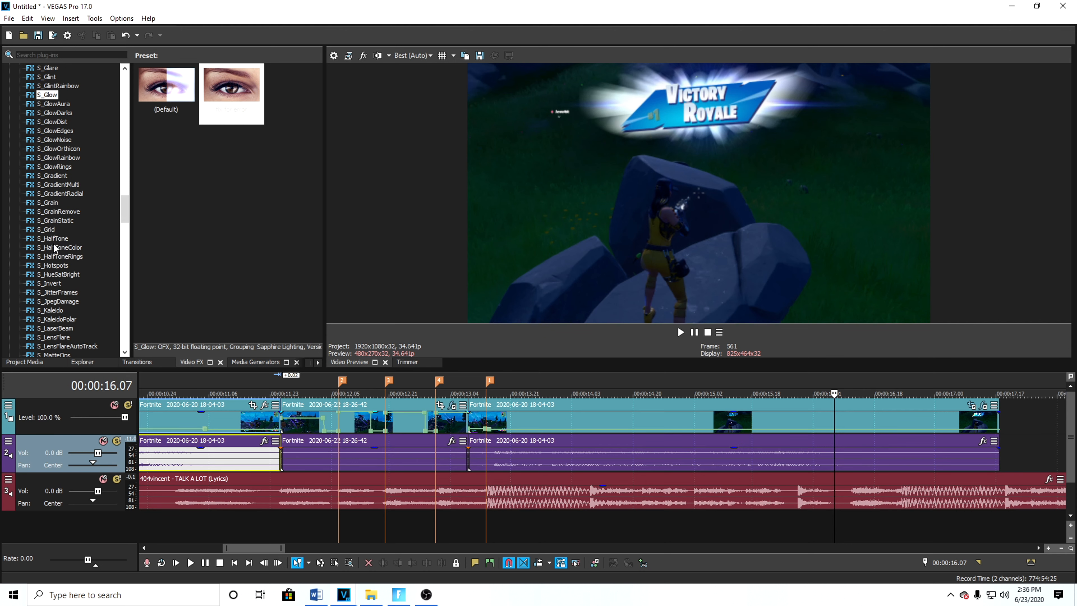
scroll(58, 249, down, 12)
scroll(58, 249, down, 5)
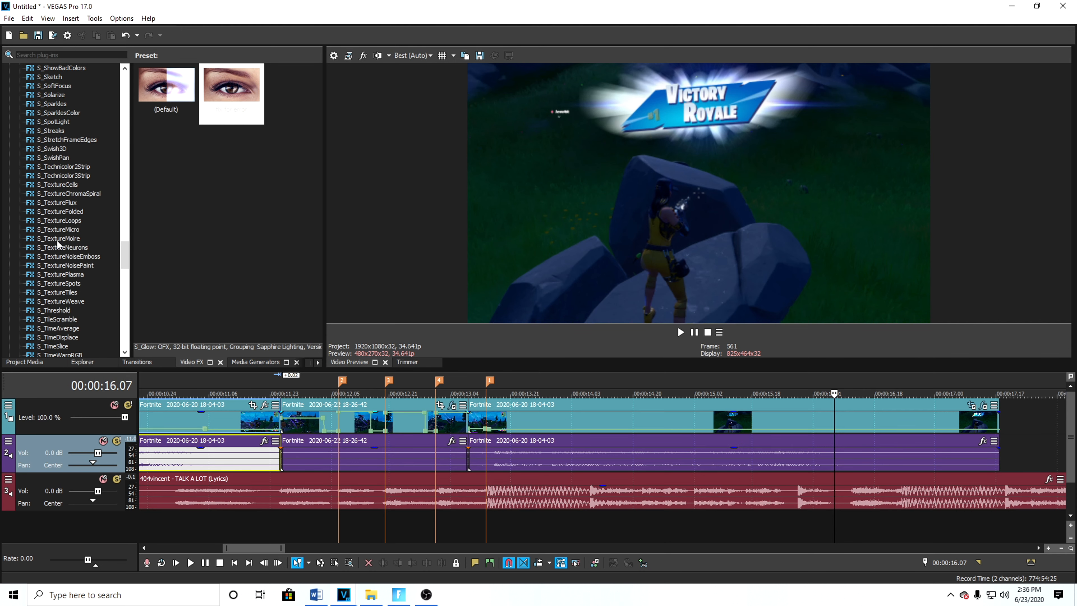
scroll(56, 241, down, 4)
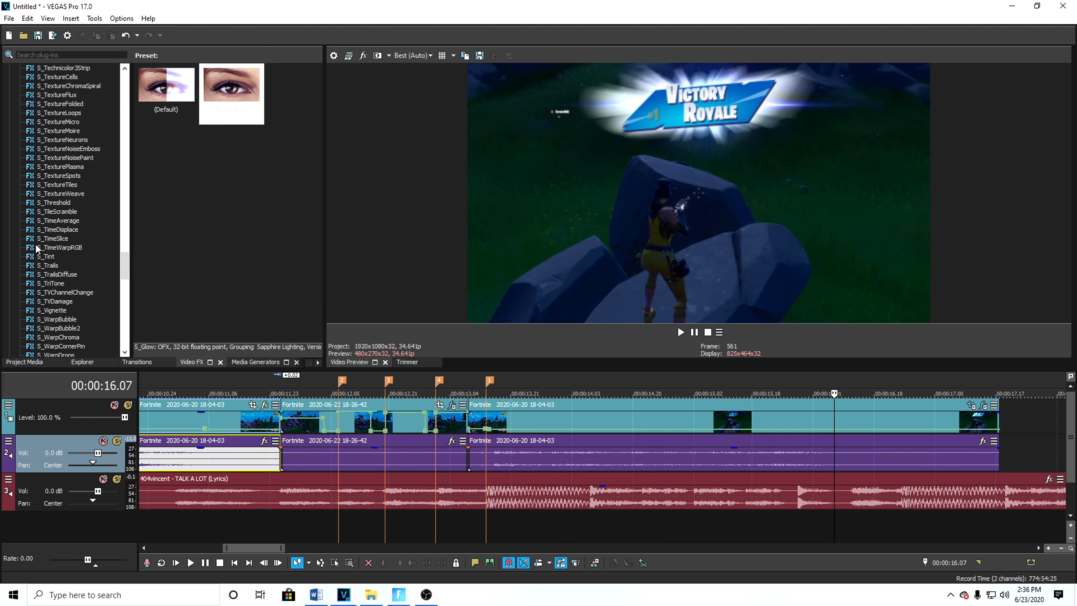
scroll(36, 251, down, 1)
click(50, 221)
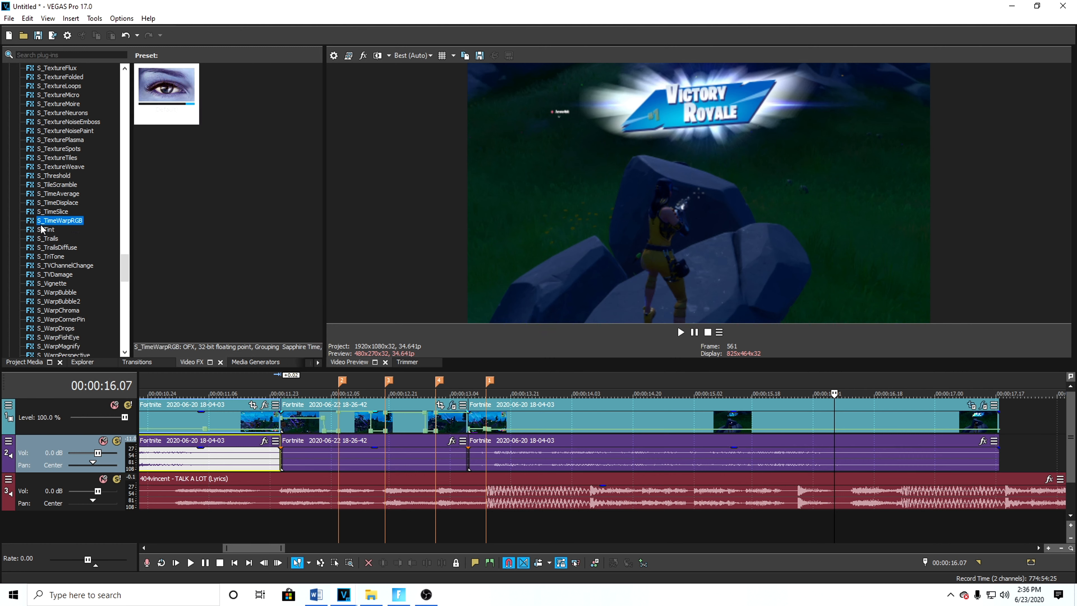
drag(169, 96, 517, 422)
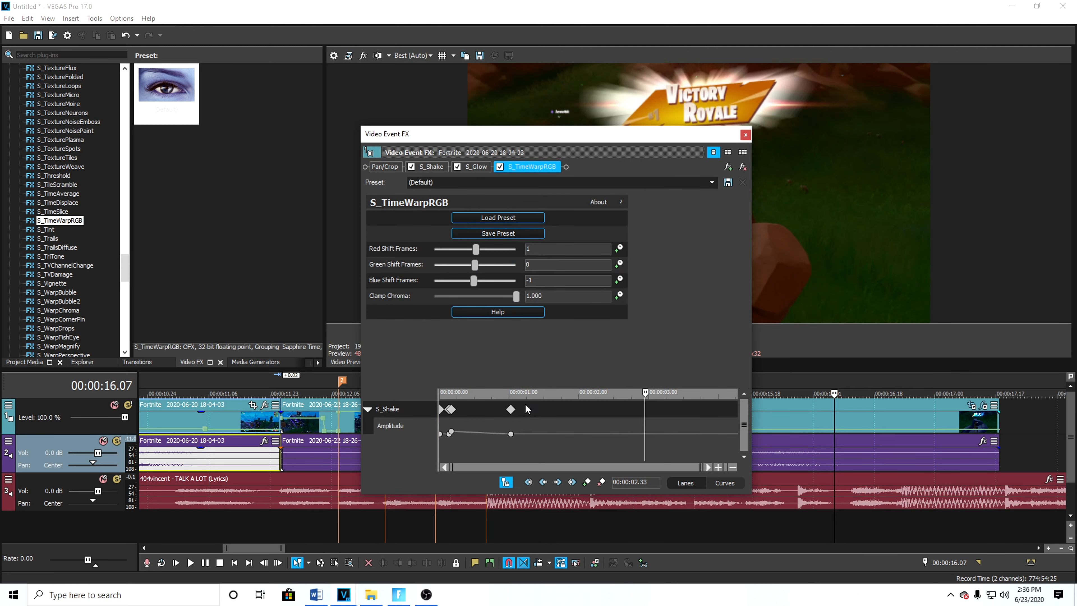
click(457, 167)
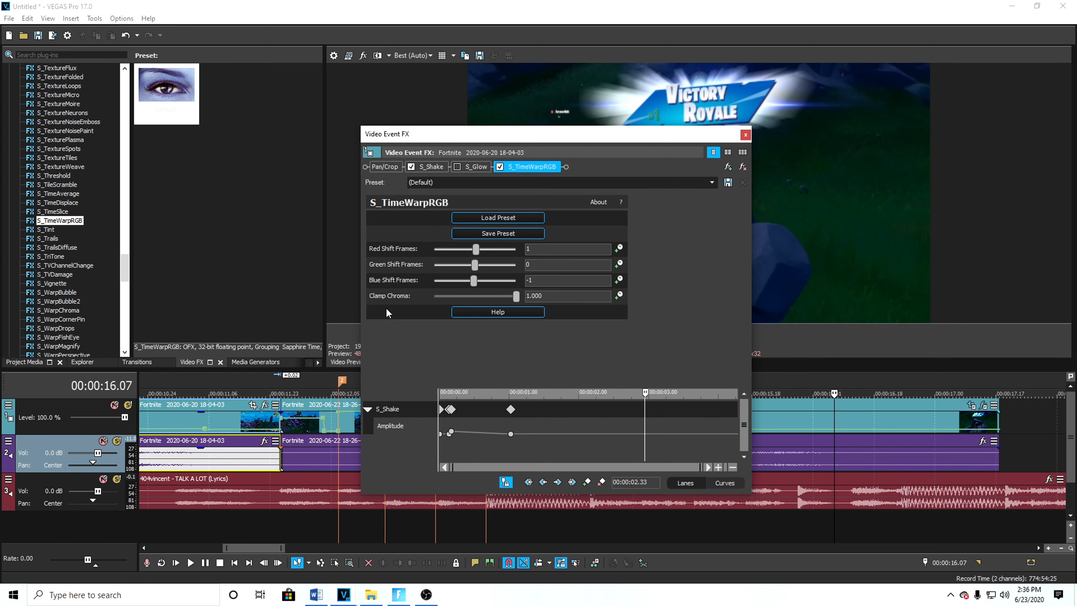
Enable keyframing for the S_TimeWarpRGB Red Shift Frames and set Blue Shift Frames to 0
click(619, 249)
drag(535, 280, 489, 268)
text(0)
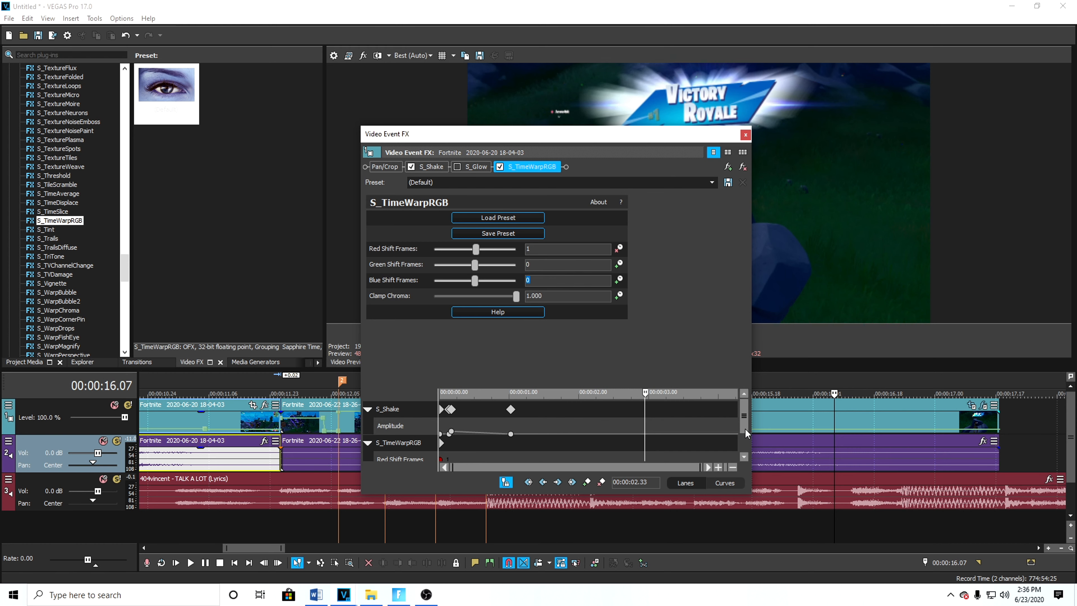
Move the first S_TimeWarpRGB keyframe to 00:00:00.06 of the clip, in line with the S_Shake peak
drag(745, 429, 744, 446)
click(451, 432)
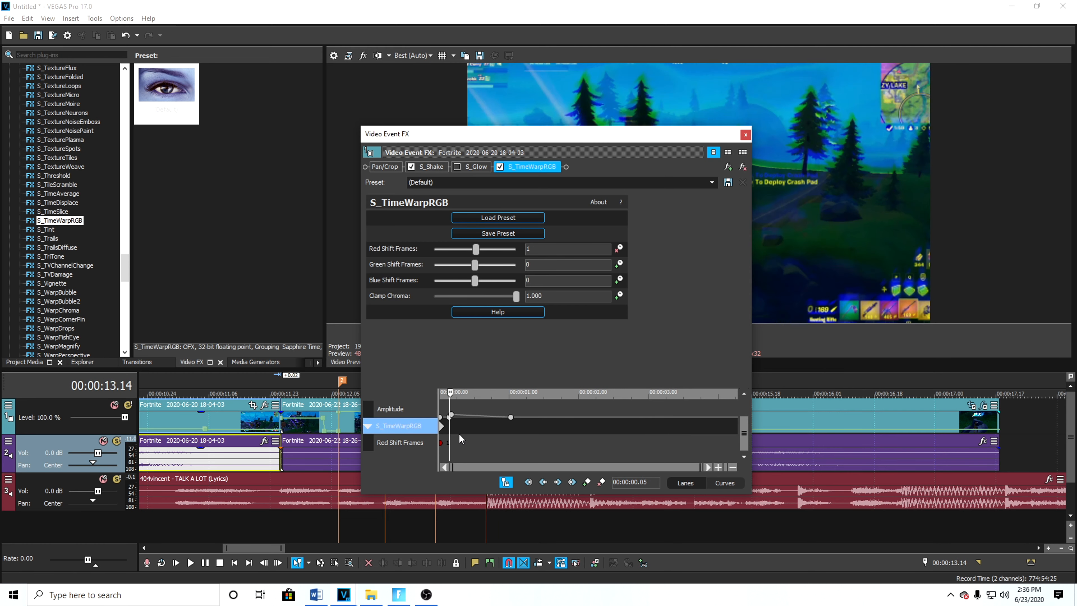
scroll(479, 441, up, 5)
click(535, 443)
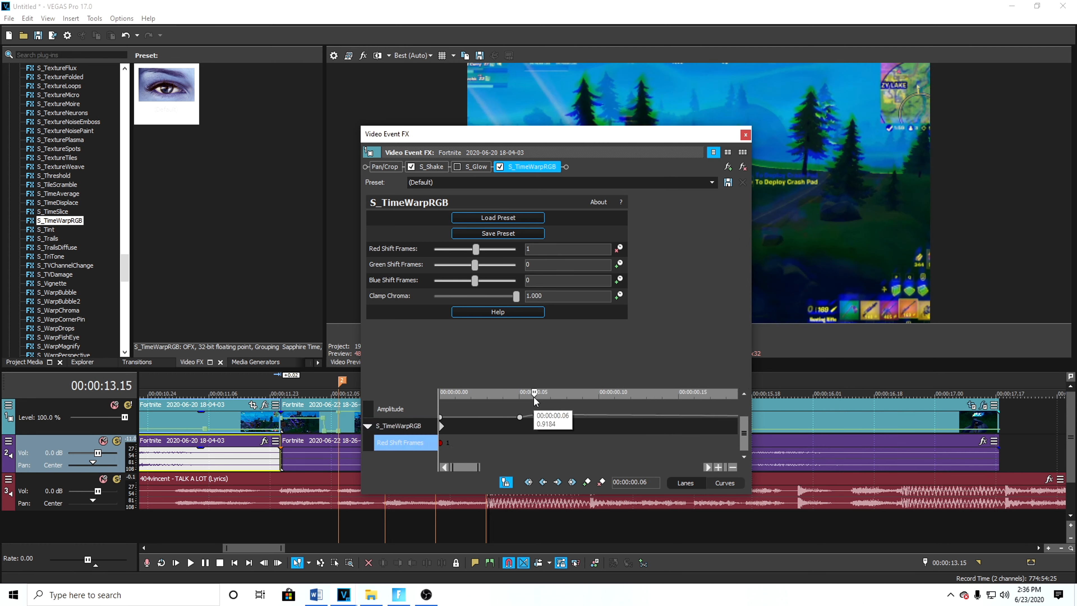
click(444, 427)
drag(518, 433, 534, 435)
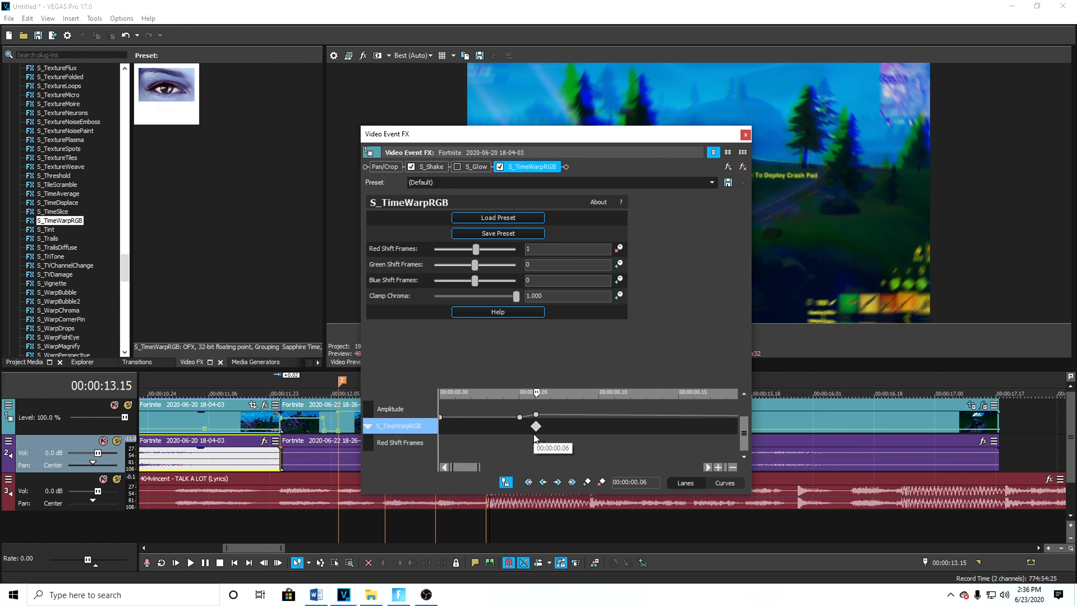
Keyframe Red Shift Frames at 0 at 00:00:00.05 of the clip and close the effect settings
mouse_move(748, 440)
mouse_down()
mouse_move(745, 419)
mouse_move(750, 448)
mouse_up()
click(521, 433)
drag(535, 250, 470, 256)
text(0)
key(Return)
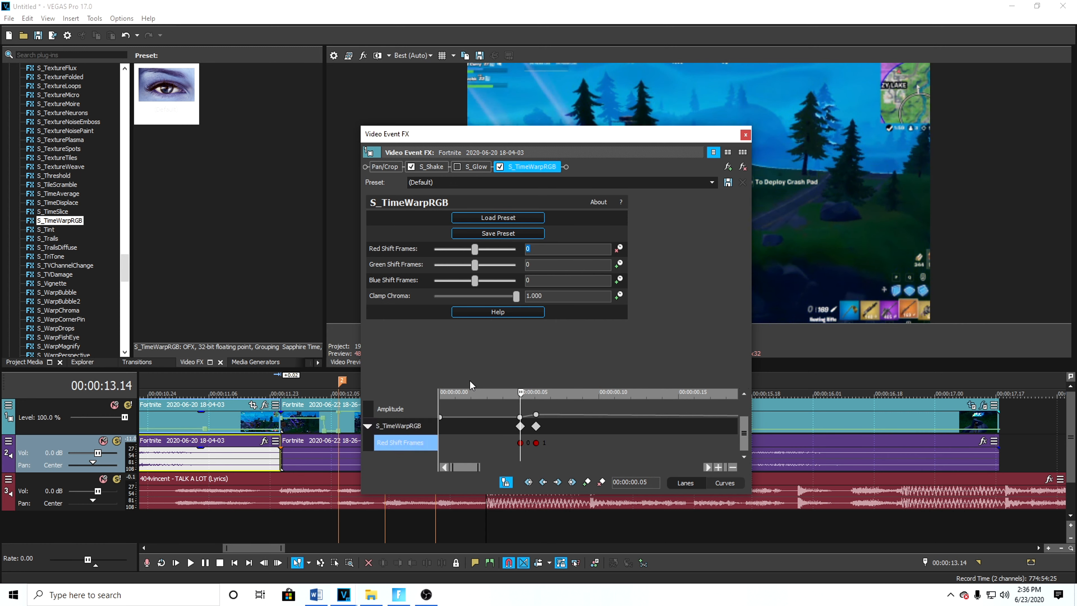
click(537, 427)
click(745, 135)
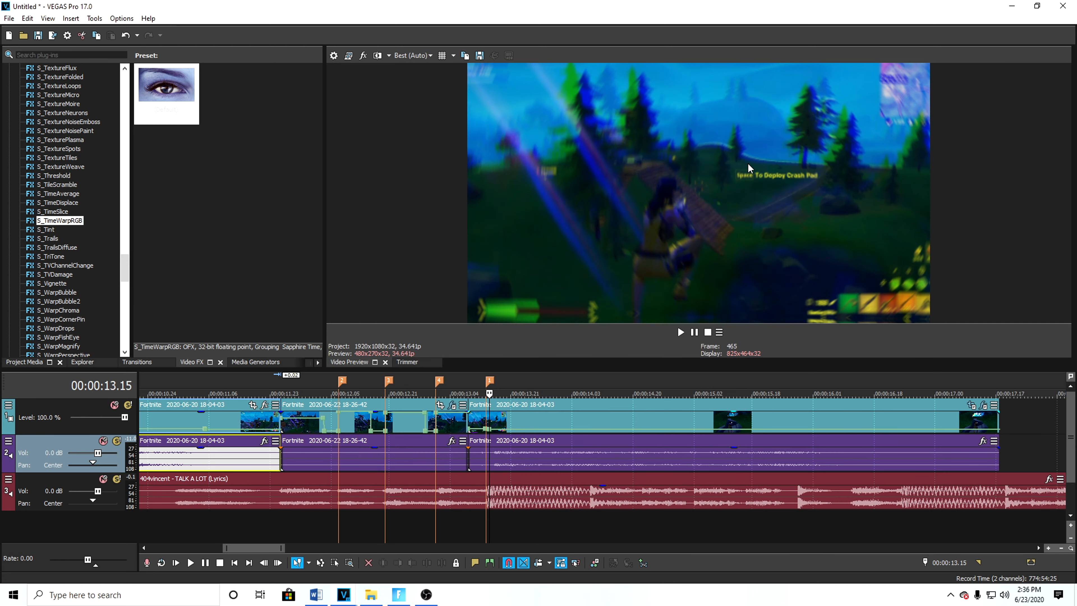
Play across the join into the last clip and check the frames where the red shift should end
click(458, 414)
click(680, 333)
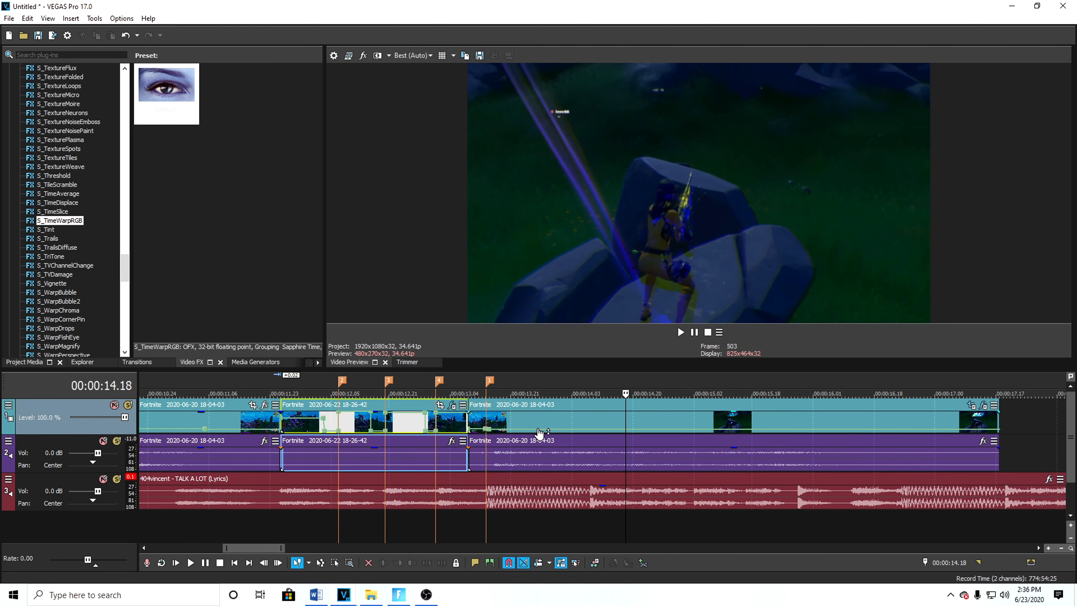
click(590, 417)
click(611, 417)
click(638, 422)
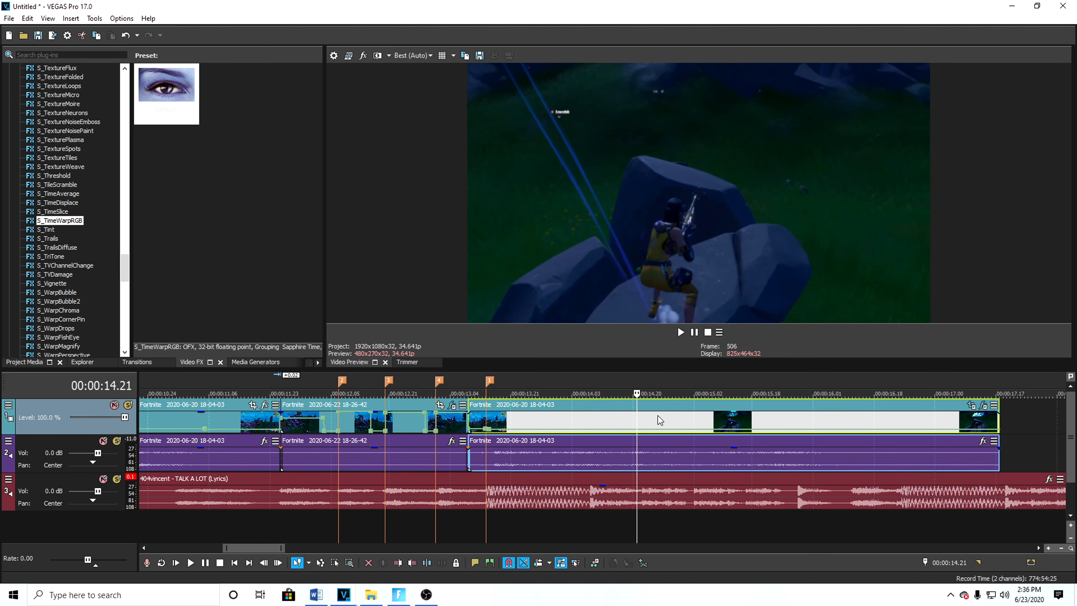
Keyframe the last clip's Red Shift Frames back to 0 at 00:00:01.01, in line with the final S_Shake keyframe, and close the effect settings
click(983, 407)
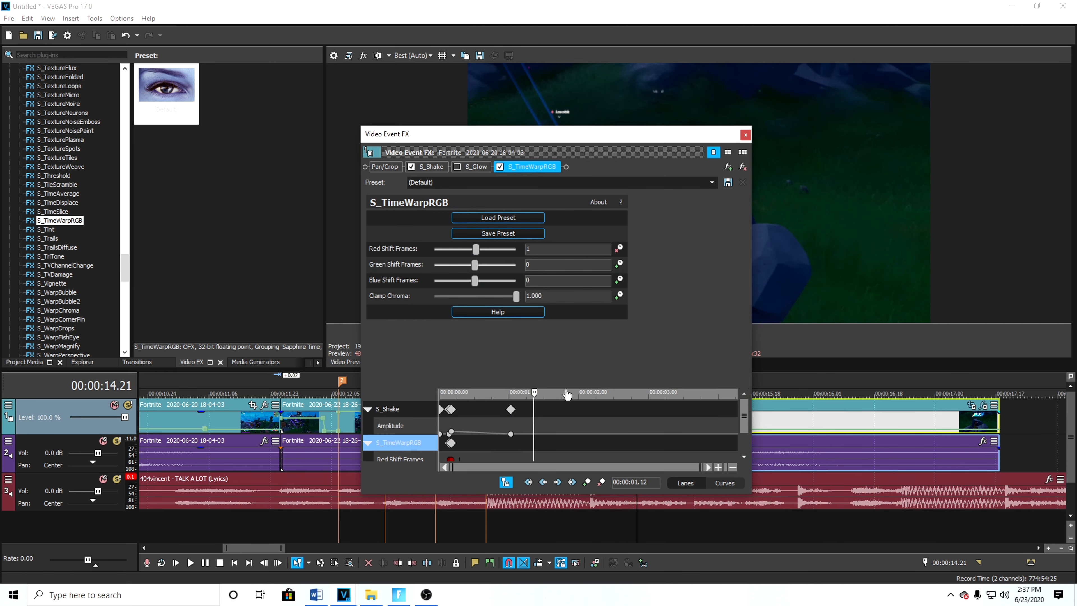
click(511, 410)
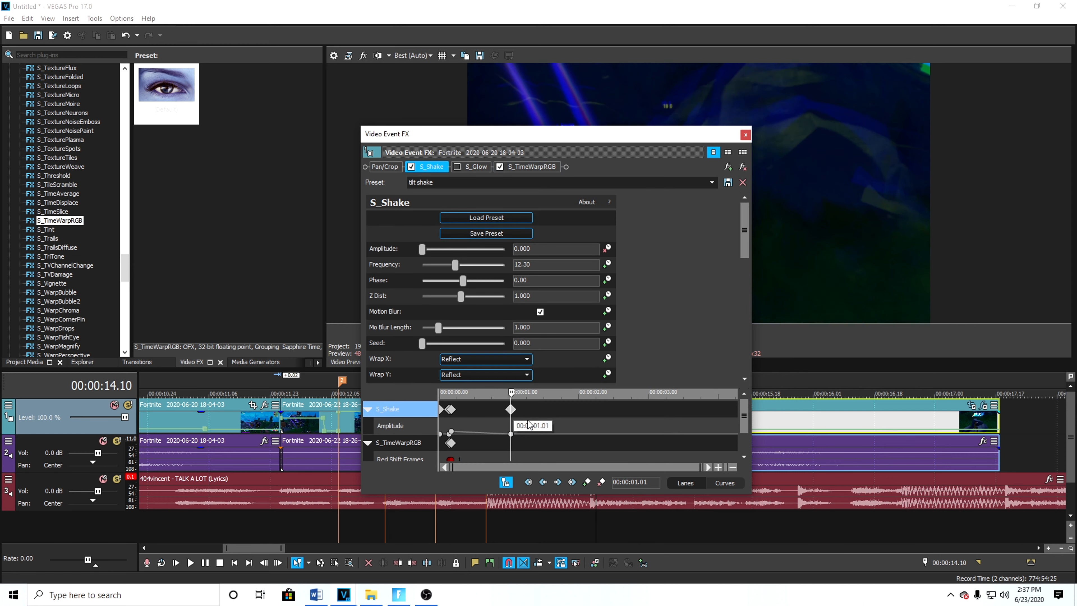
scroll(741, 421, down, 1)
click(388, 426)
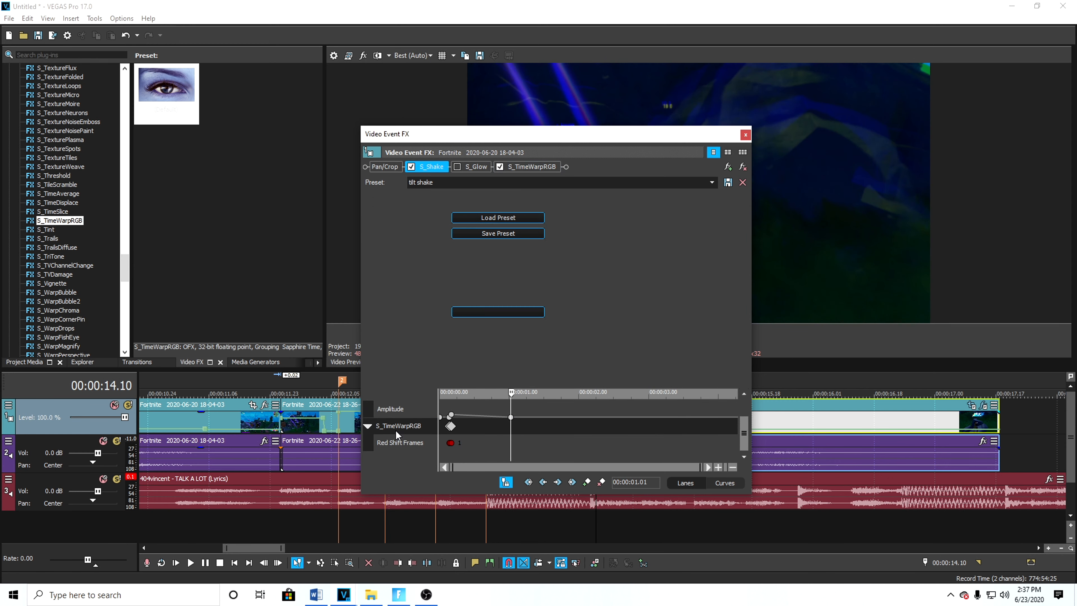
click(550, 249)
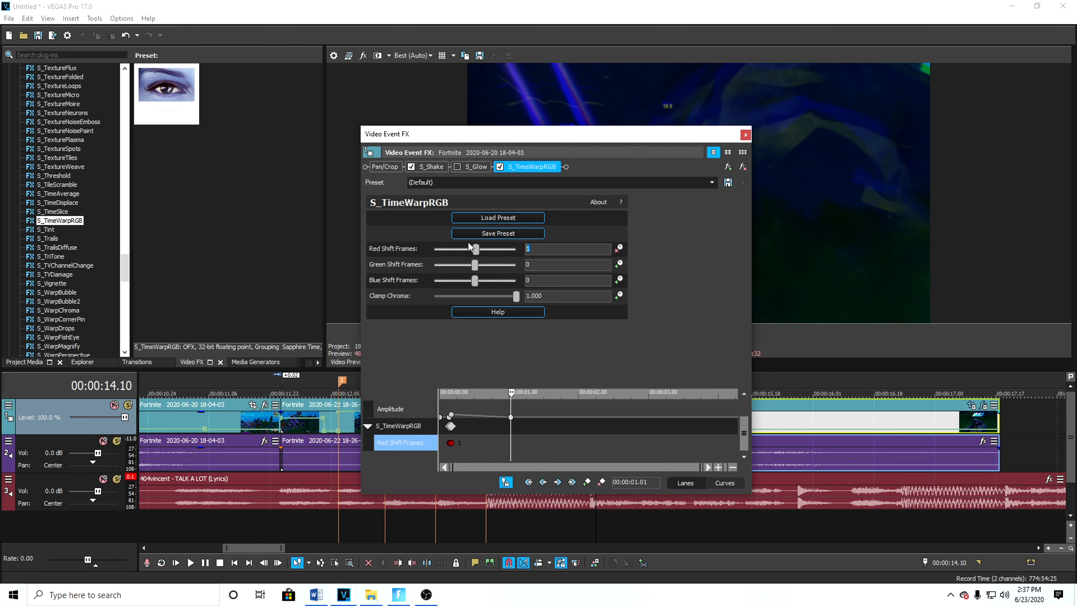
key(Return)
scroll(512, 430, up, 3)
click(744, 394)
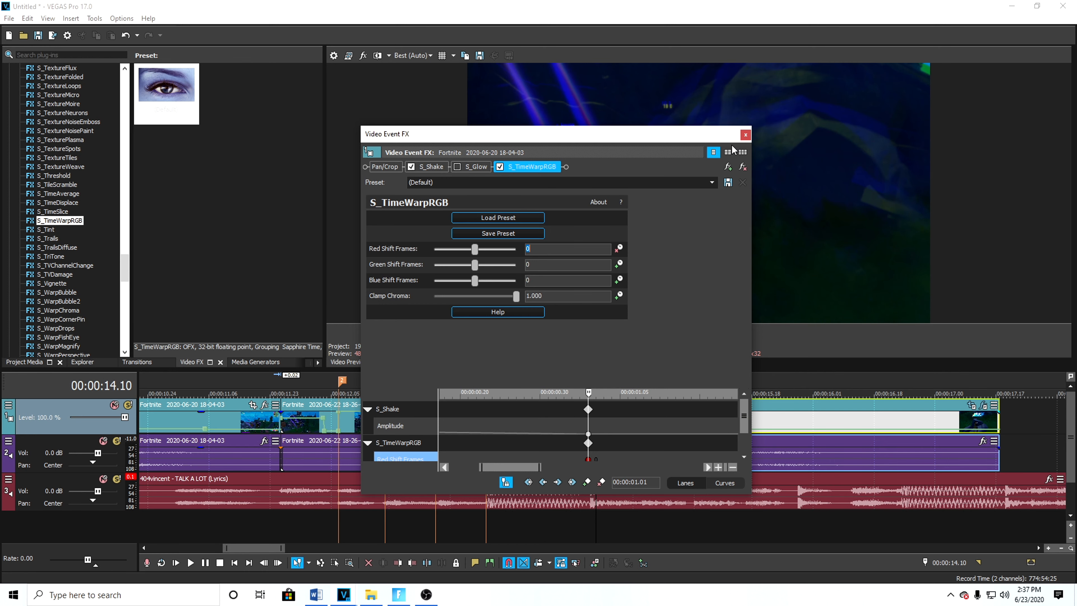
click(746, 134)
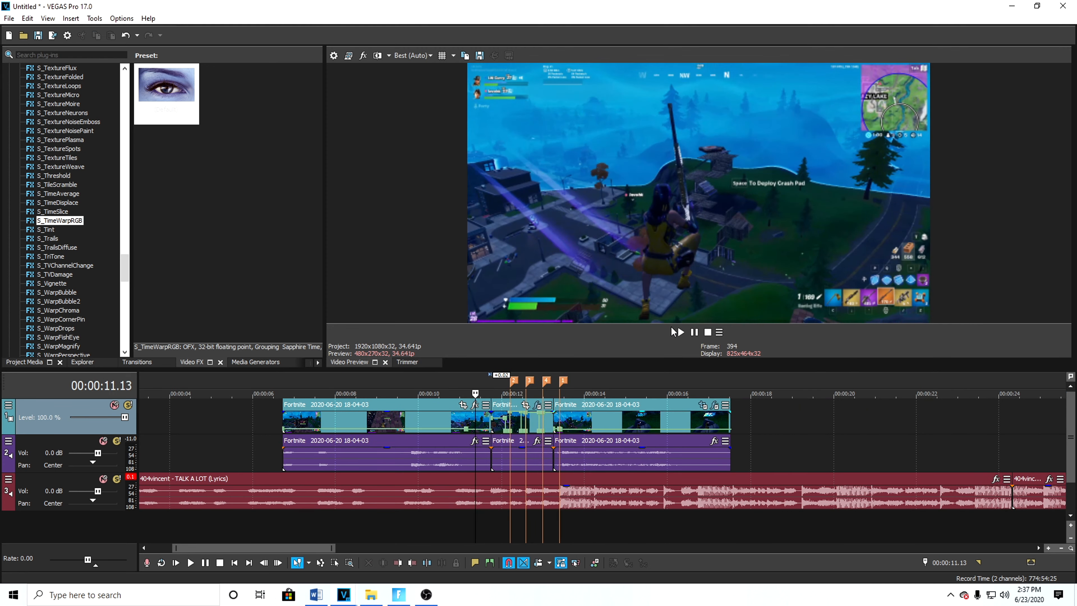
Play from near the end of the first clip into the last one, and inspect frames around the beat markers
click(681, 332)
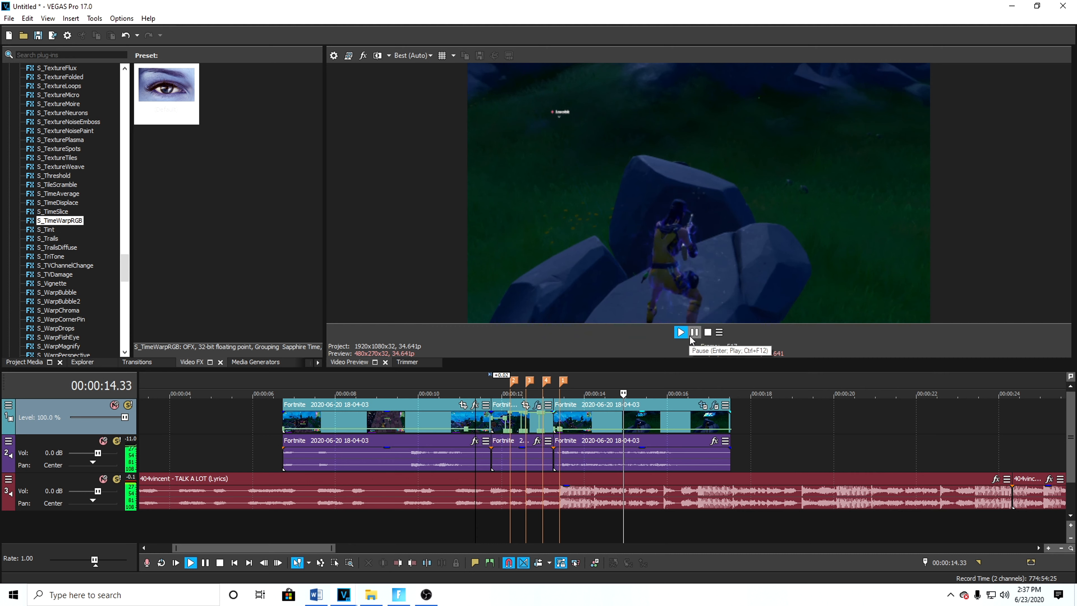
click(694, 333)
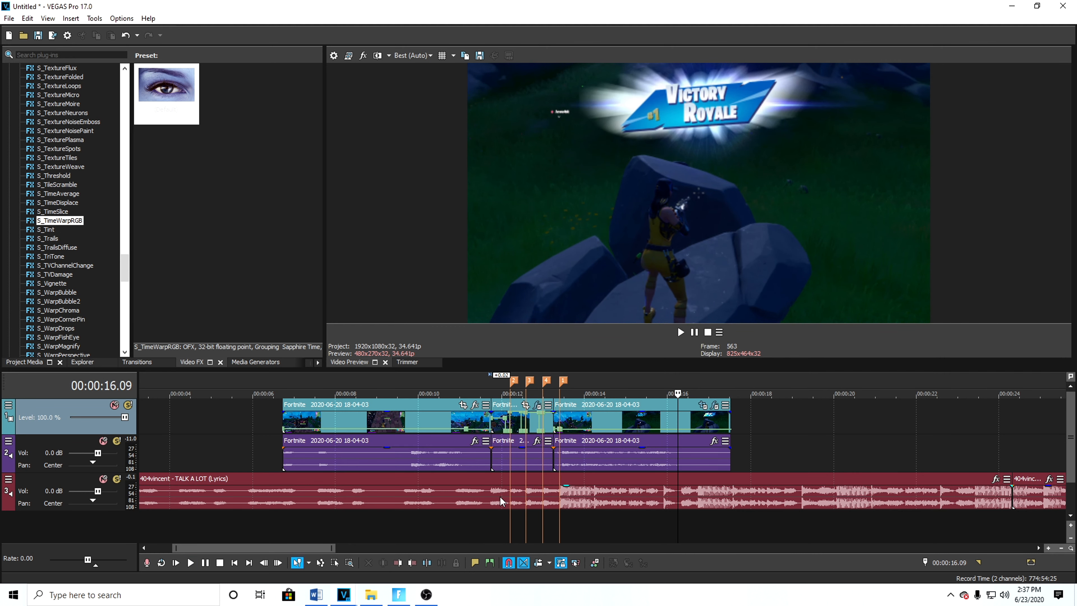
scroll(500, 497, up, 1)
scroll(472, 493, down, 1)
click(389, 506)
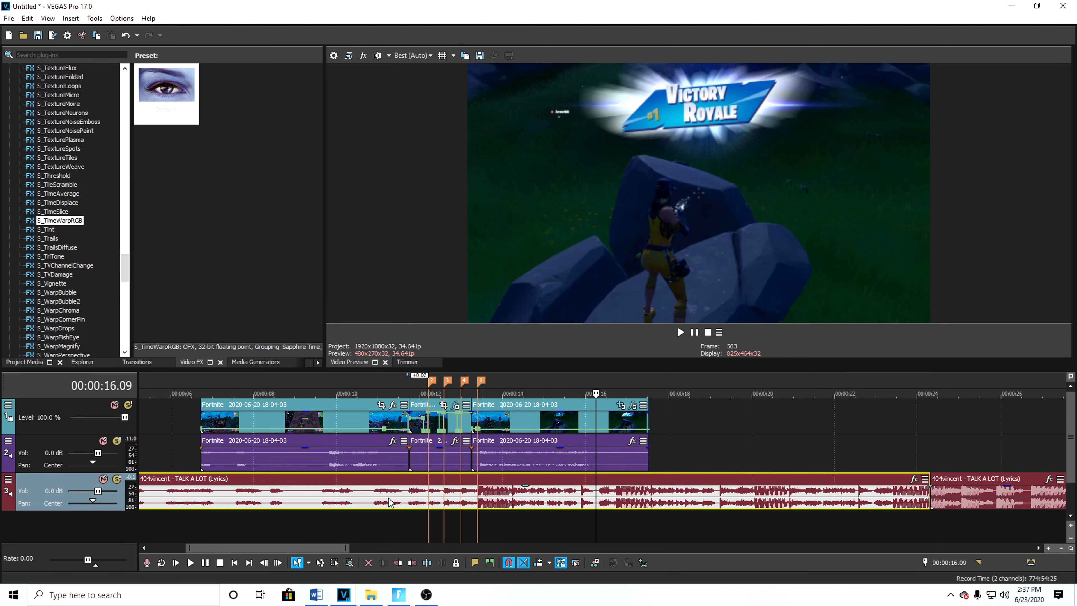
scroll(64, 212, up, 2)
click(449, 499)
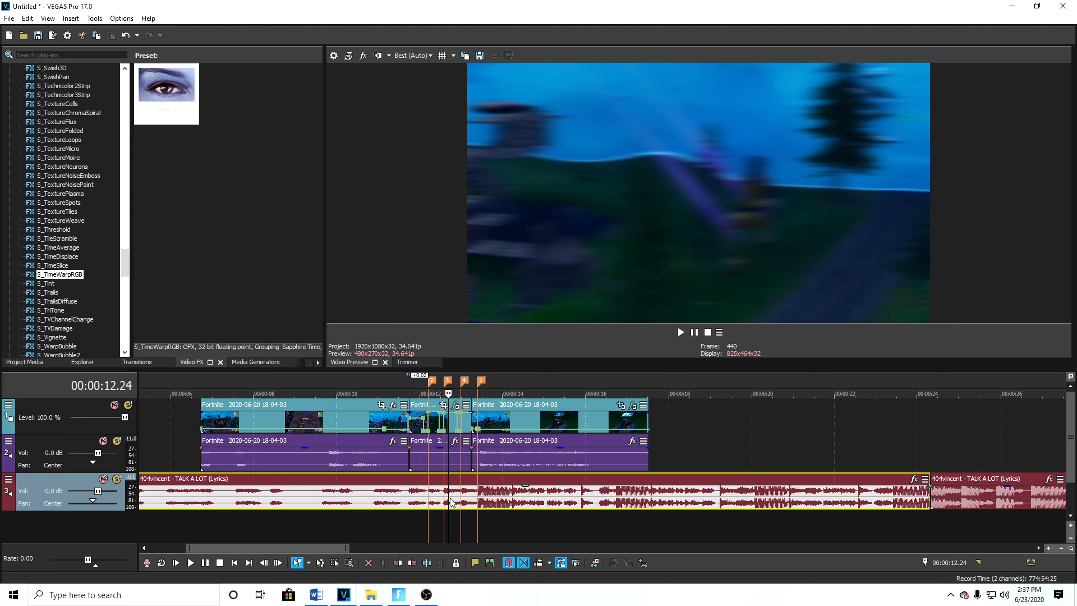
click(478, 499)
click(436, 499)
click(453, 503)
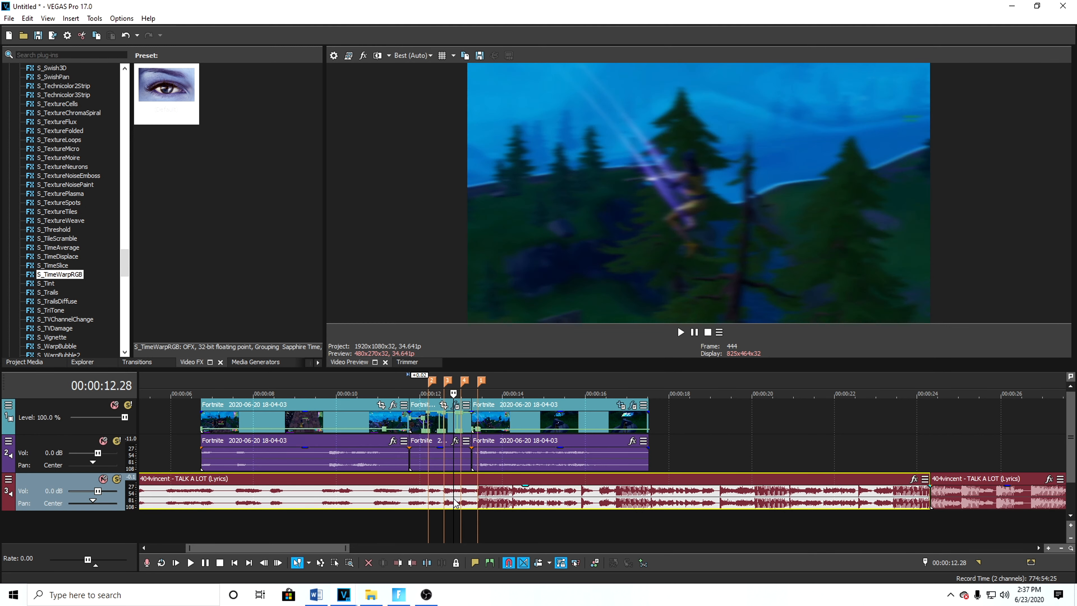
Find the Solid Color media generator and insert a new video track above the gameplay clips
scroll(63, 254, down, 3)
scroll(63, 254, down, 3)
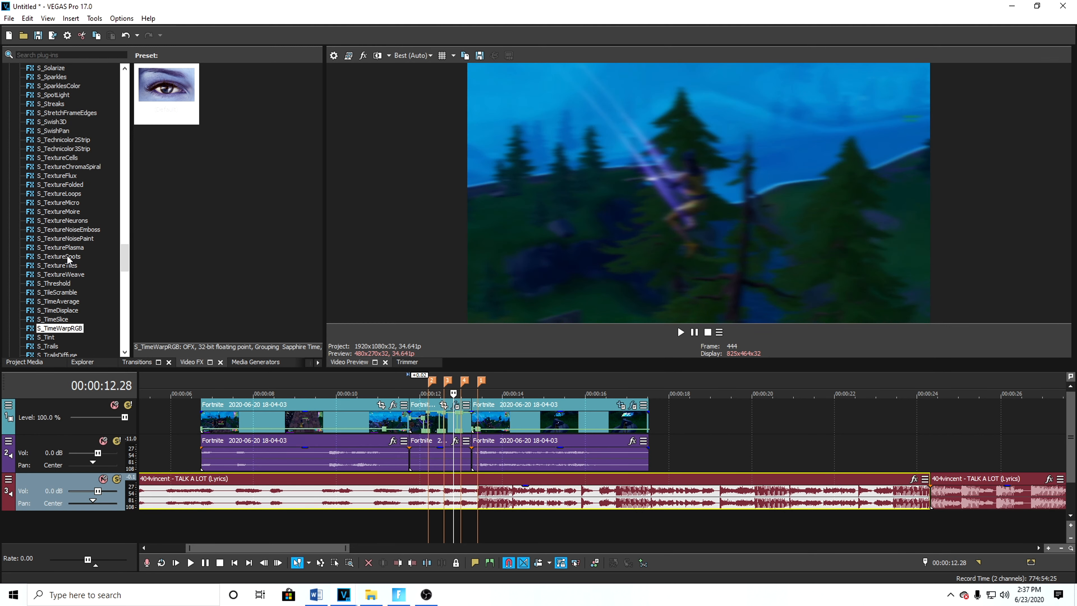
click(255, 363)
scroll(58, 264, down, 10)
click(50, 247)
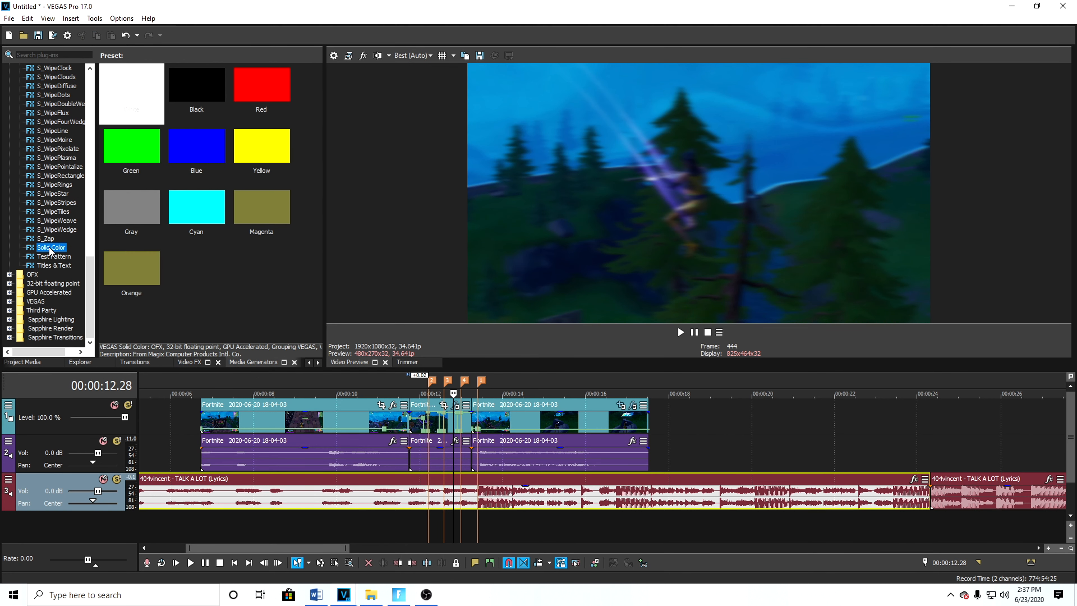
right_click(56, 422)
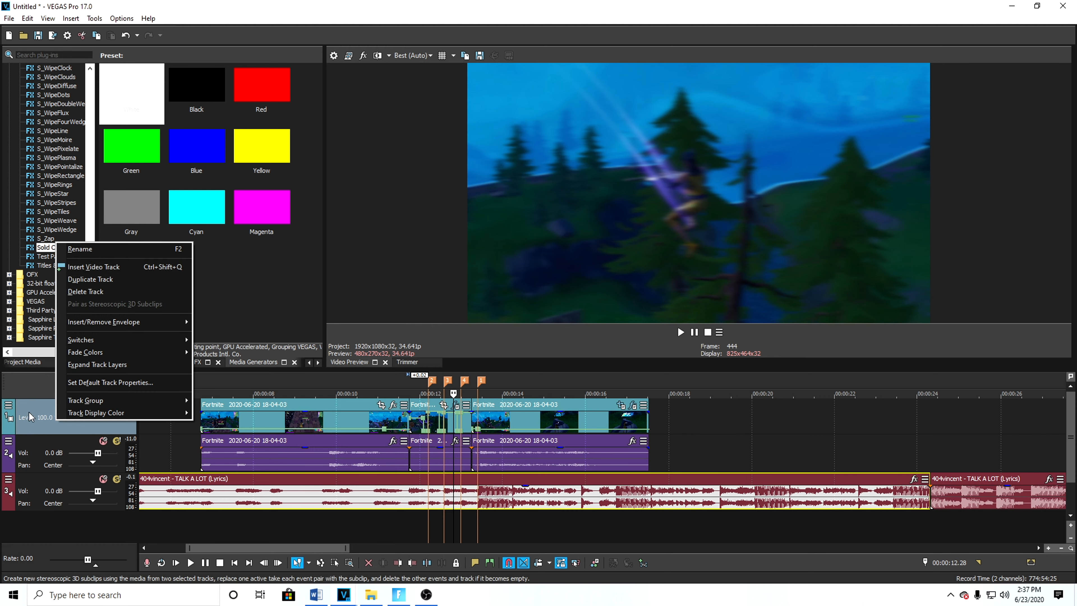
click(117, 268)
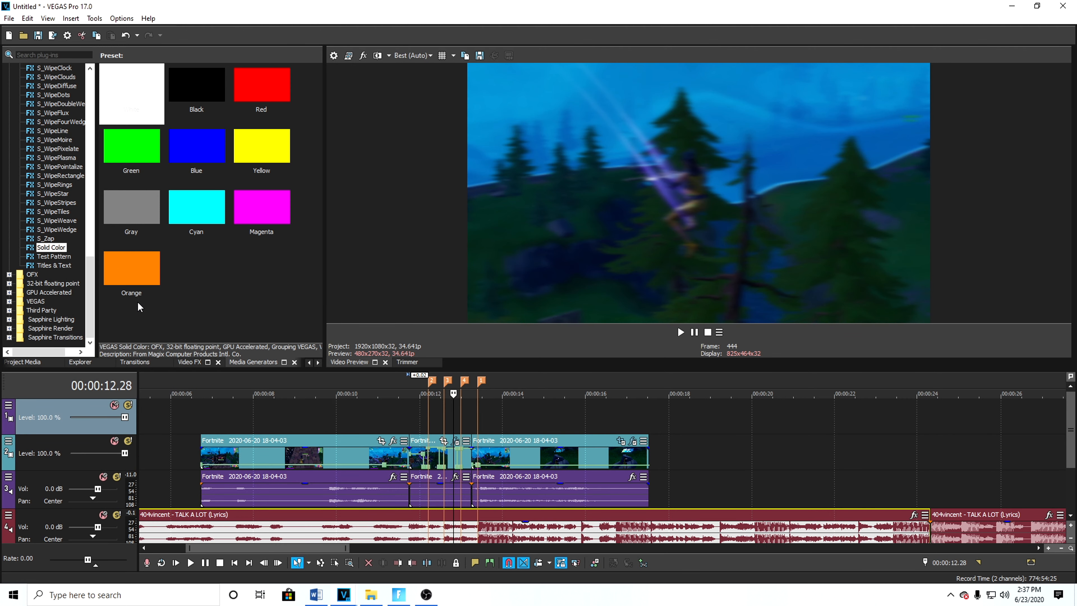
Add a white solid color to the new track at the first clip's start and extend it to the last clip's end
drag(128, 95, 211, 414)
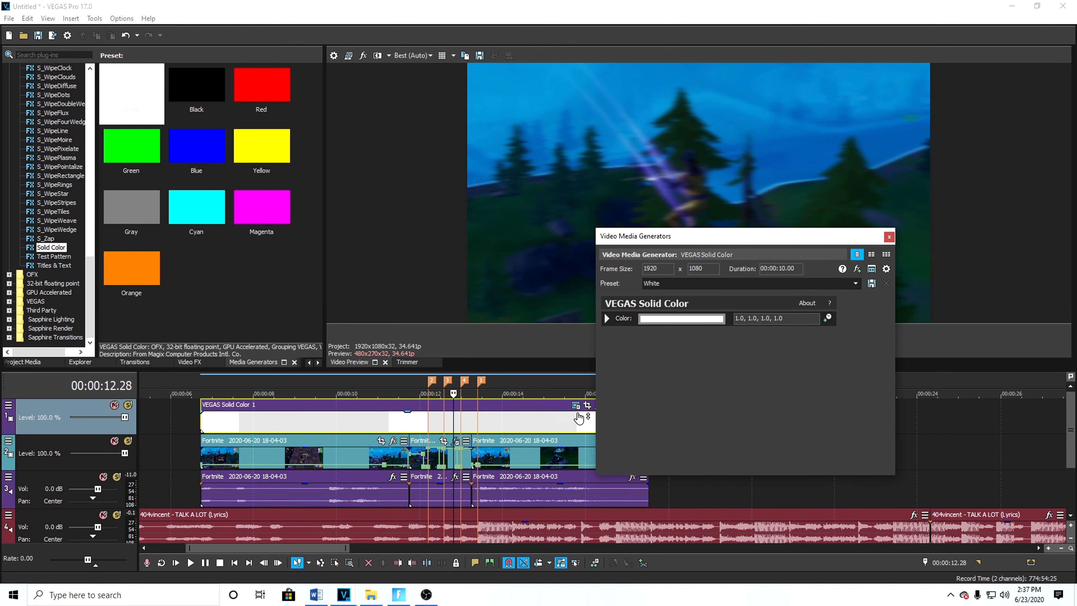
click(889, 238)
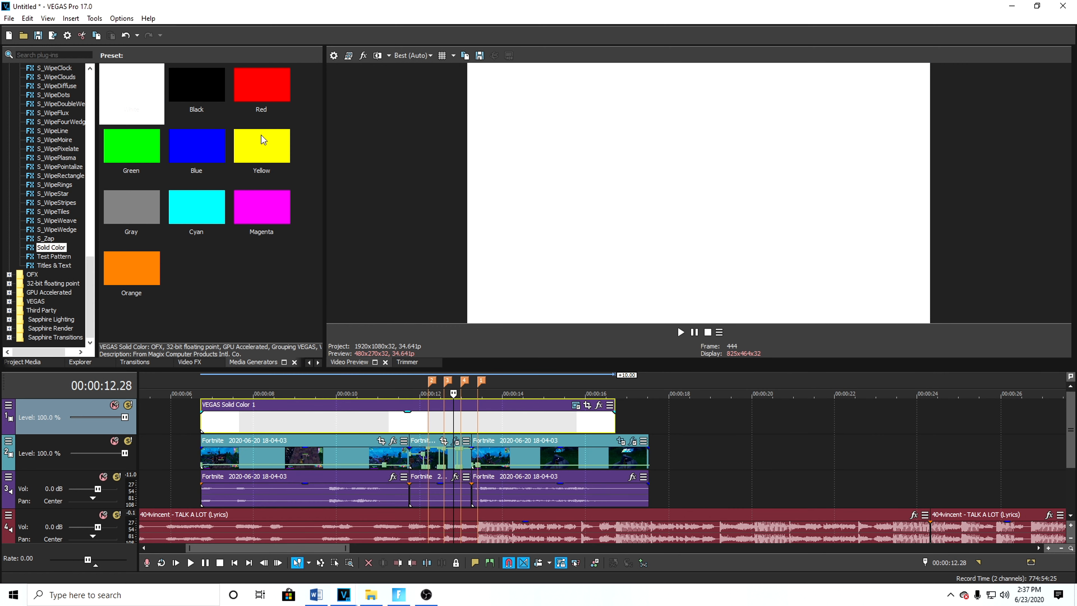
drag(614, 420, 649, 420)
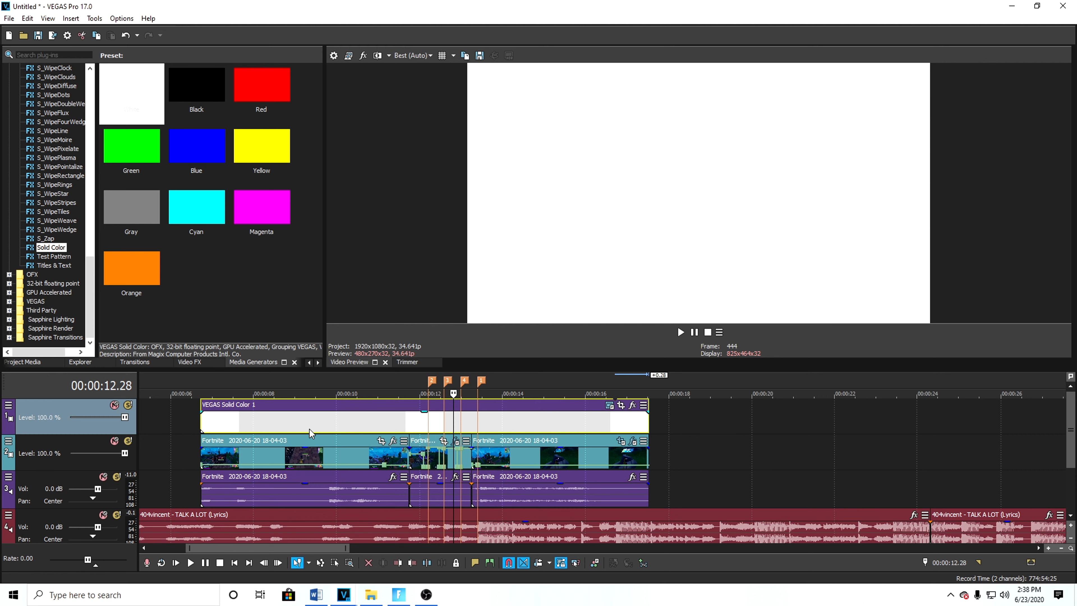
Set the solid color track's compositing mode to Multiply (Mask)
click(9, 406)
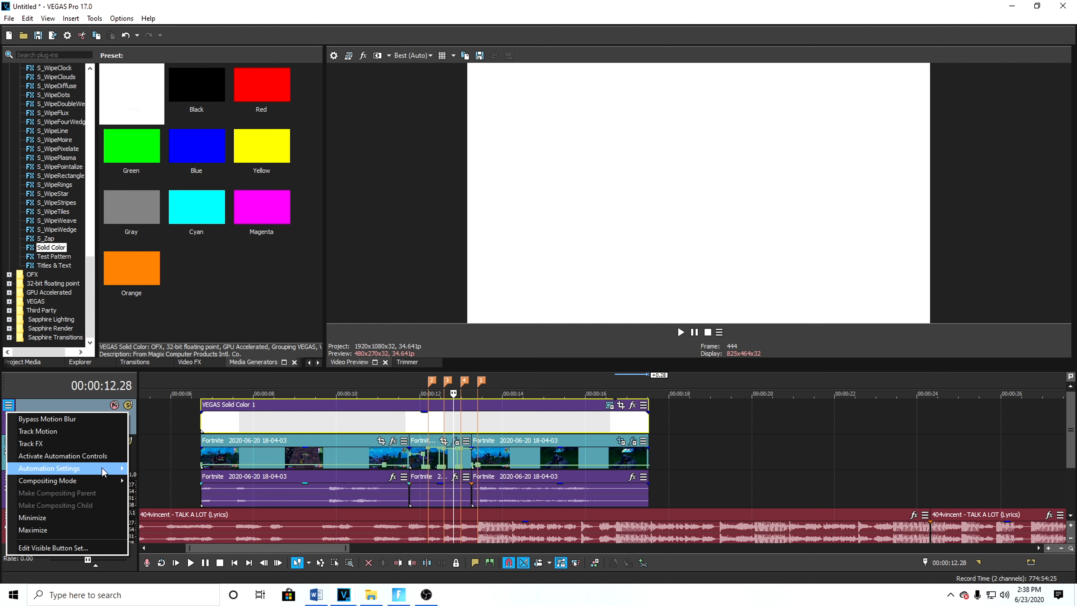
mouse_move(106, 482)
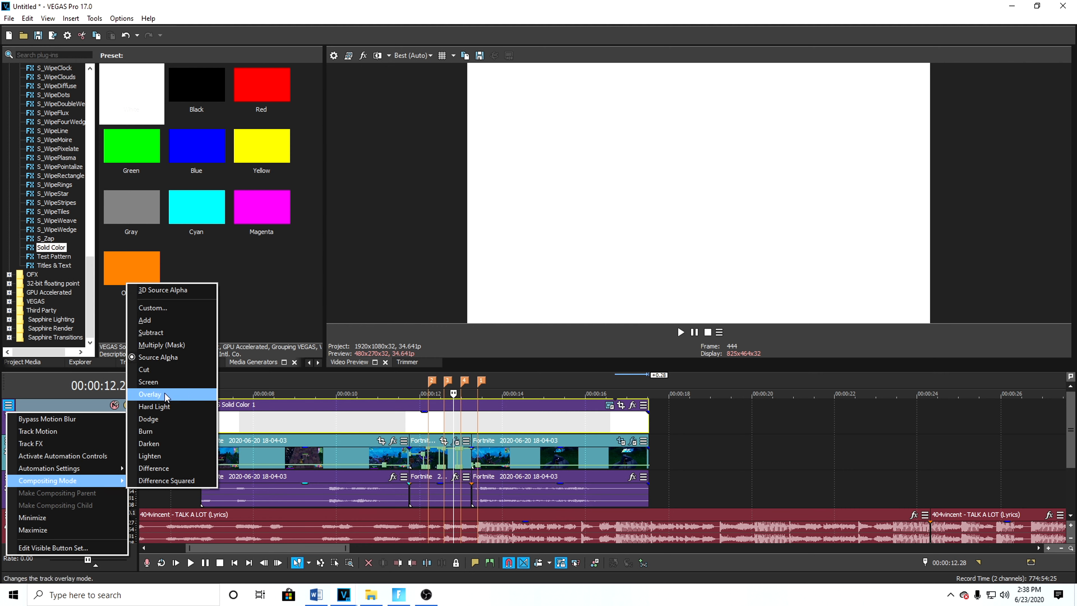
click(173, 347)
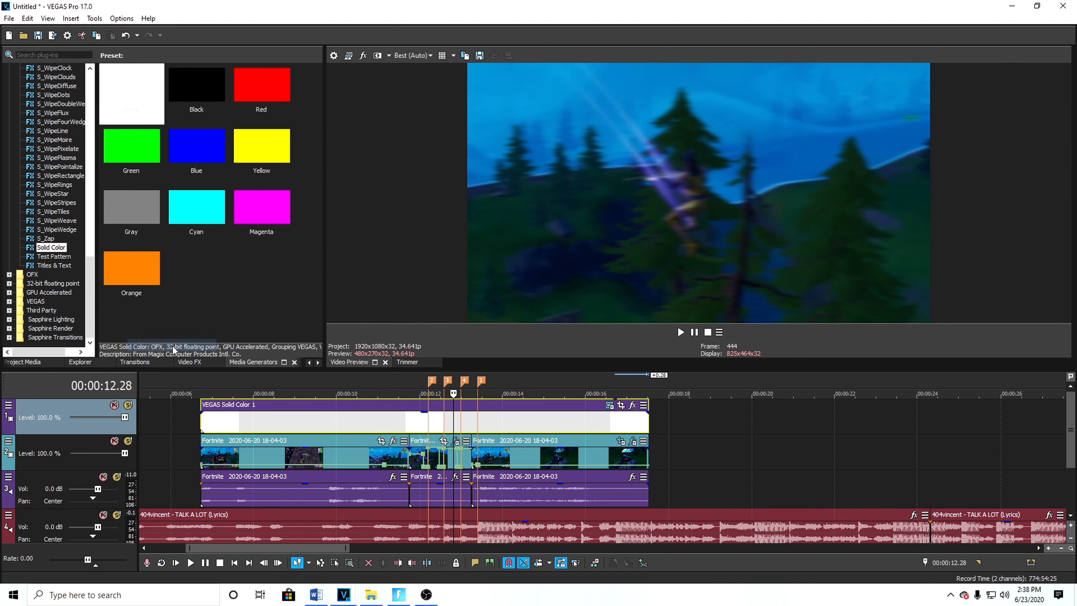
Play the beginning of the first clip to check the solid color overlay's effect
click(194, 427)
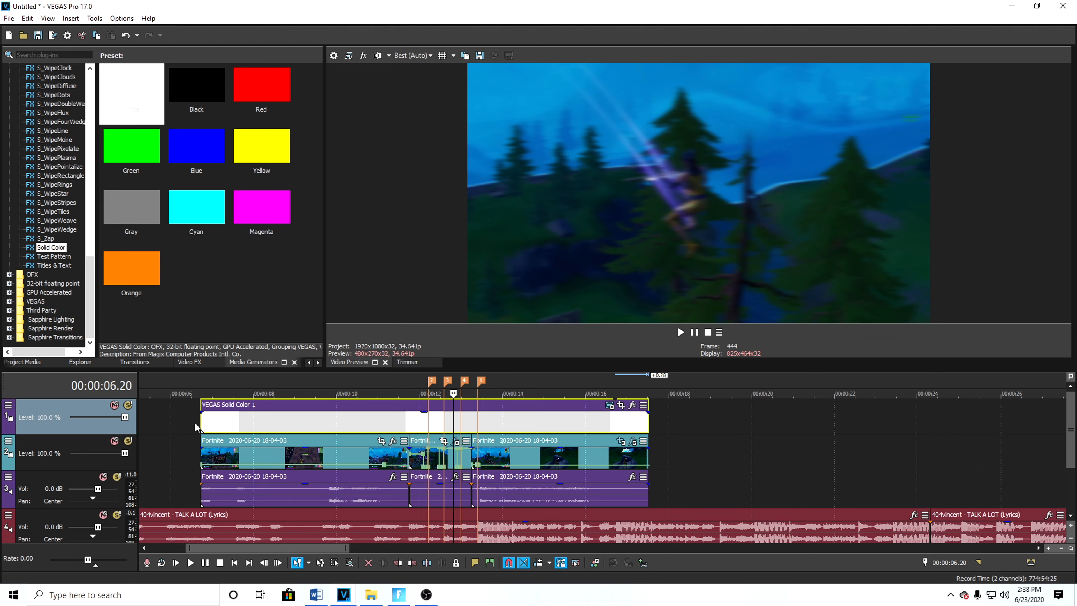
key(space)
click(694, 333)
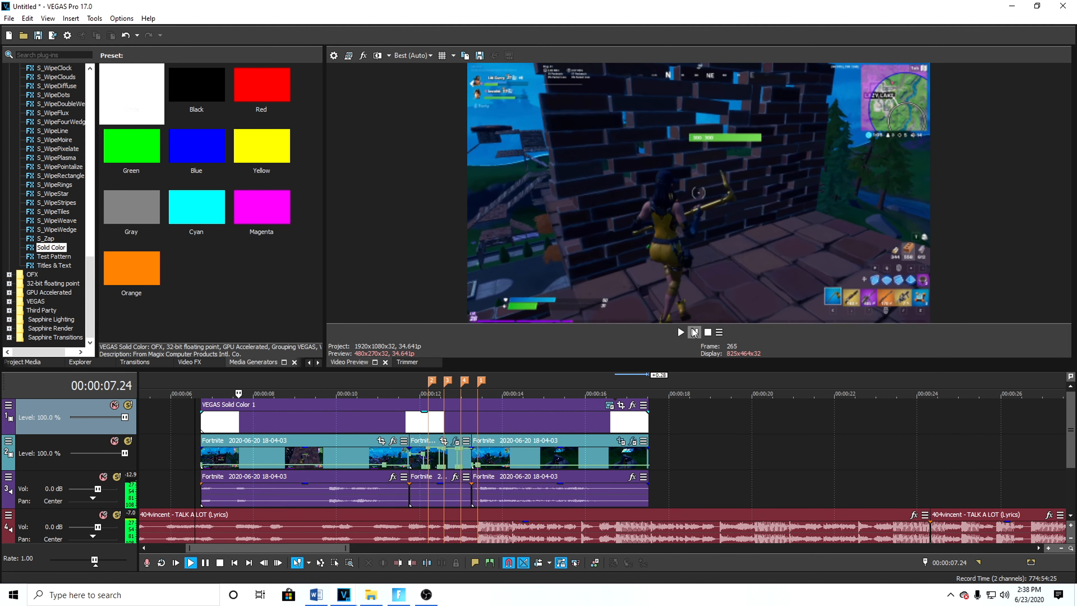
Open the Pan/Crop settings of the solid color event with the cursor near the first clip's end
right_click(393, 427)
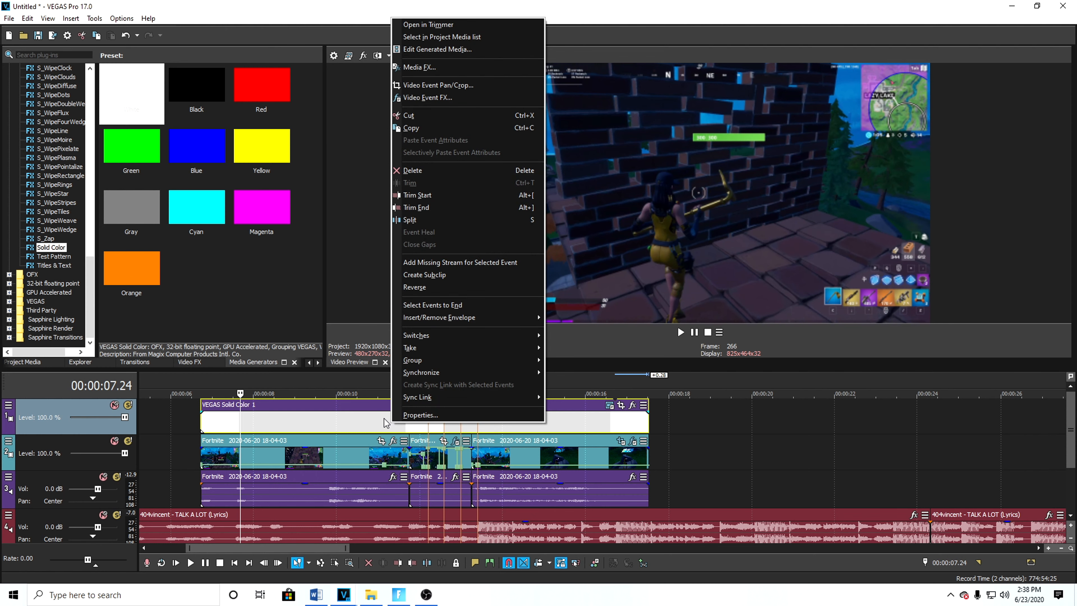
click(357, 429)
click(404, 432)
right_click(405, 434)
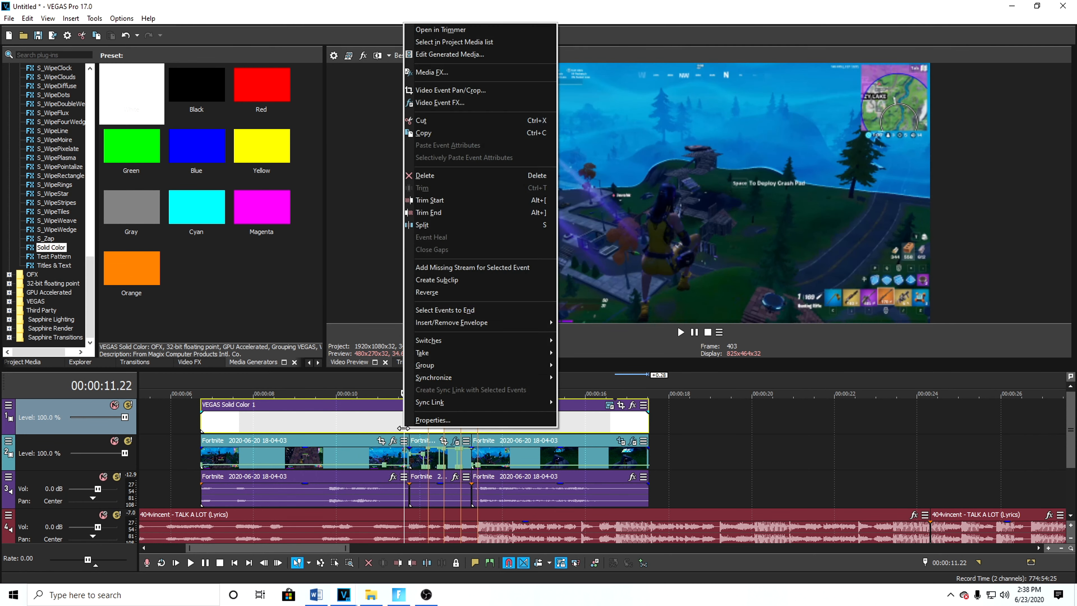
click(438, 92)
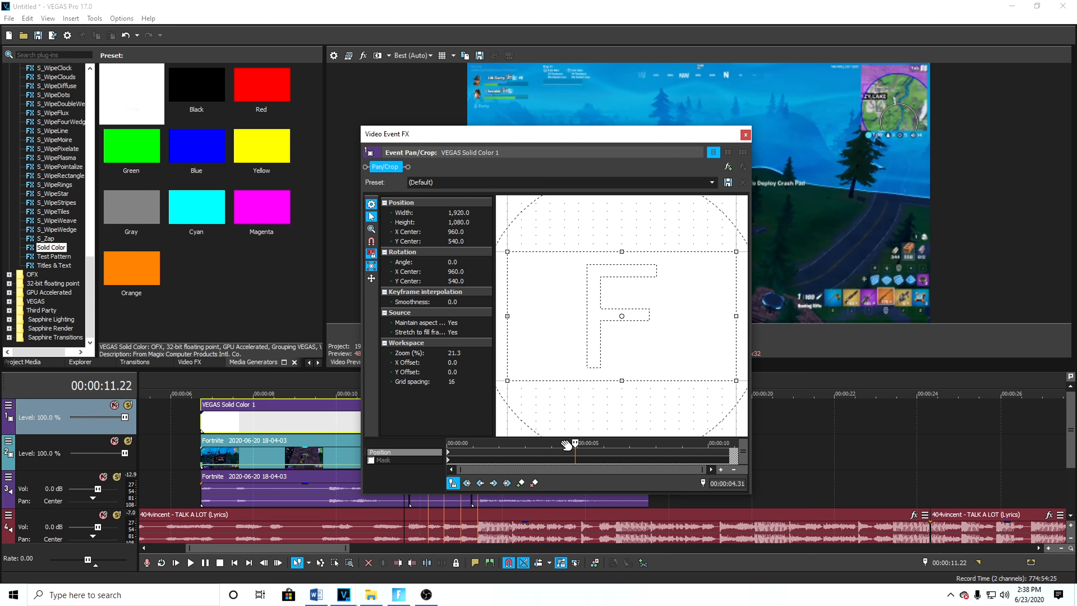
Find the frame where the first clip's blur transition begins and add a Position keyframe there at the full frame size
scroll(431, 504, up, 2)
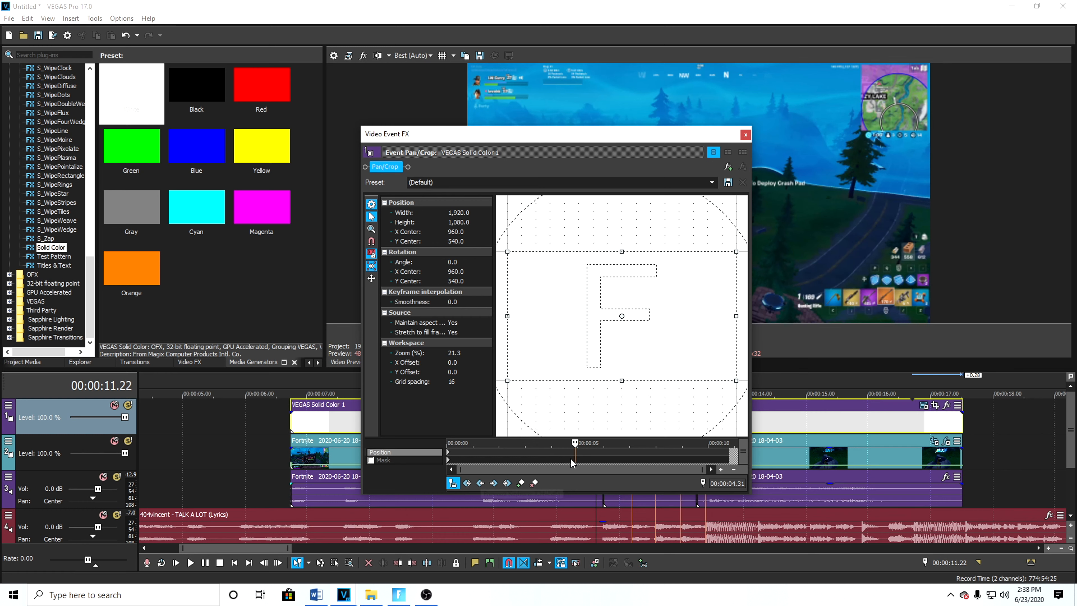
key(Right)
key(Right)
key(Right)
key(Right)
key(Right)
key(Right)
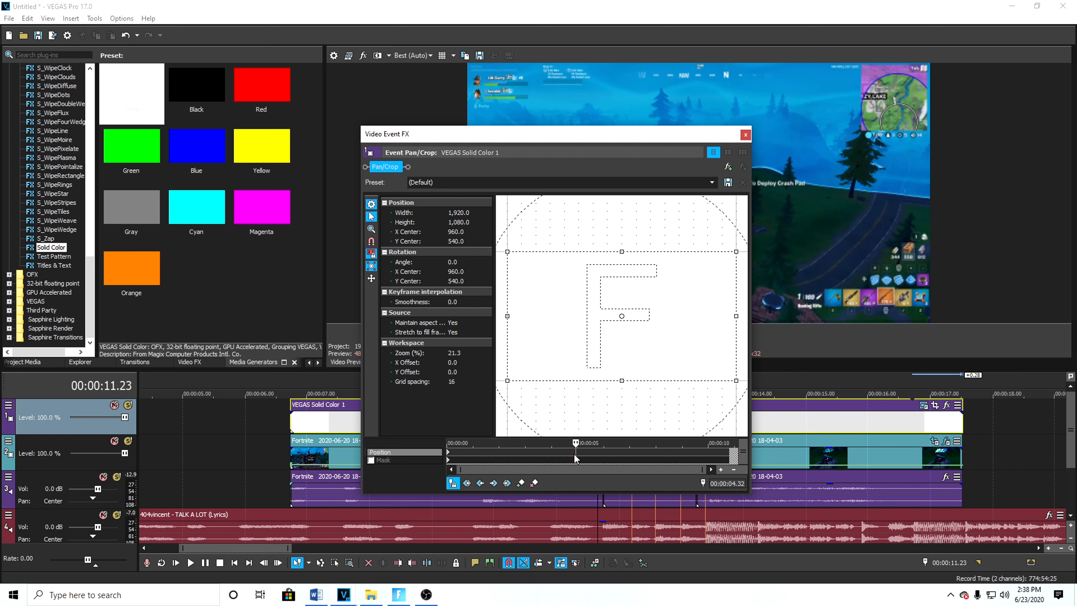
key(Right)
key(Left)
key(Left)
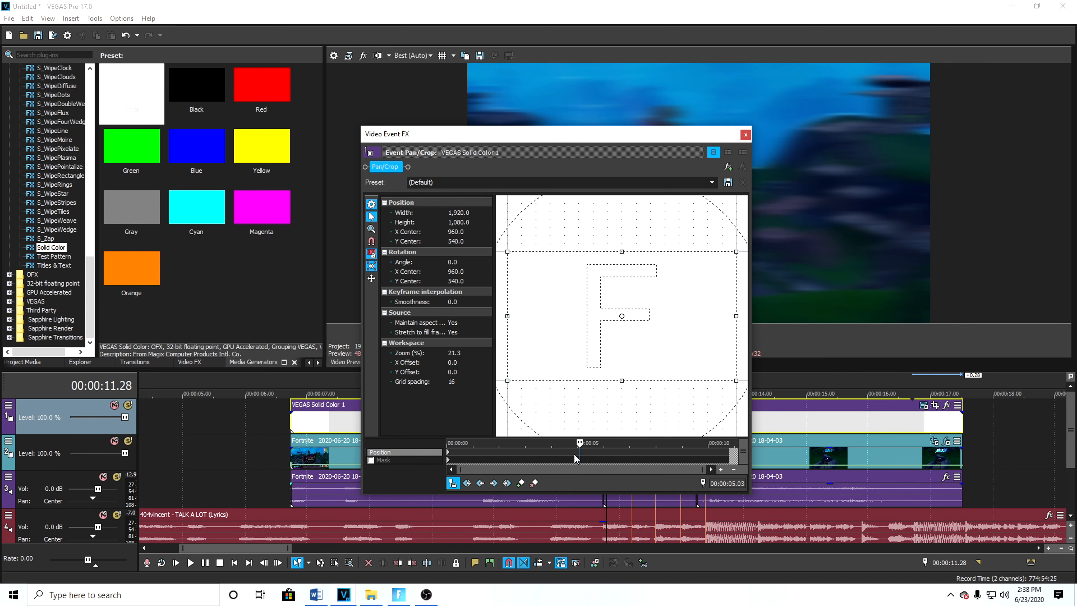
key(Left)
key(Left)
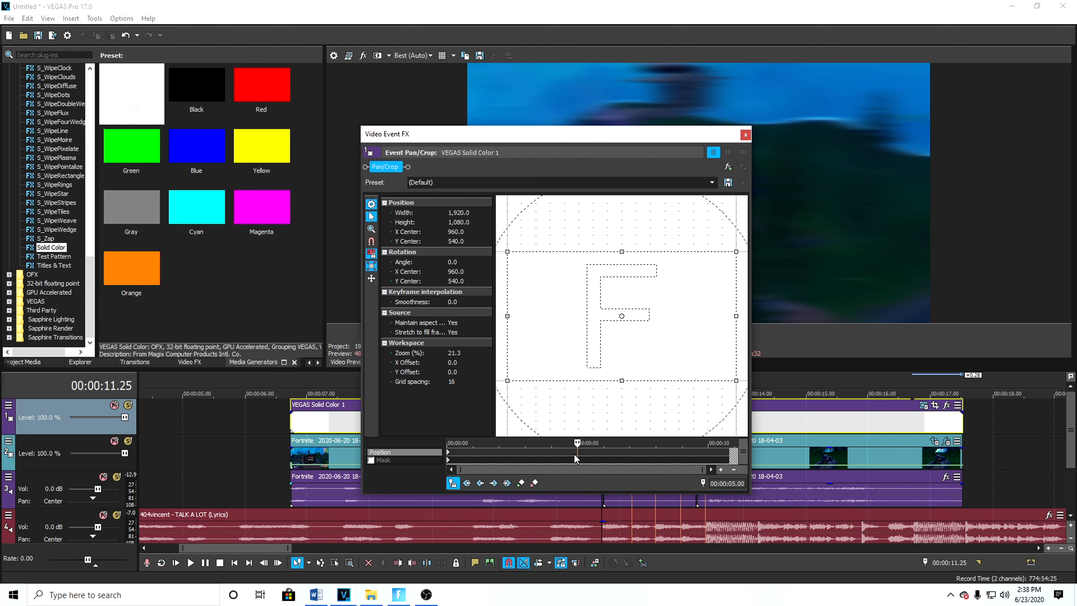
key(Left)
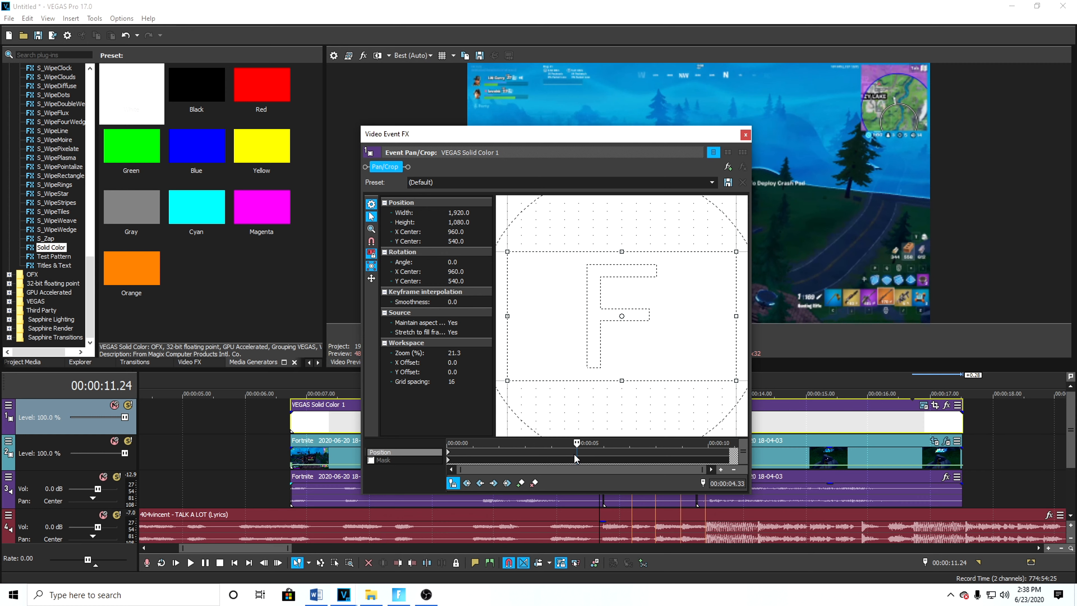
click(712, 183)
click(468, 193)
click(577, 454)
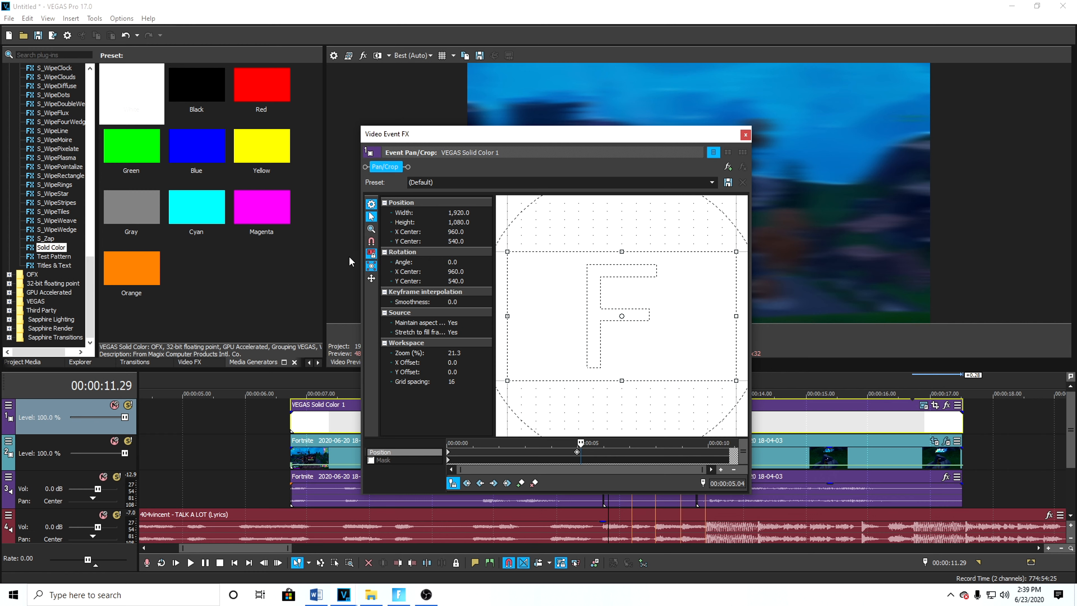
Unlock the aspect ratio and reduce the crop height to about 920 at 00:00:05.04 in the event, forming cinematic bars
click(371, 266)
drag(621, 252, 622, 261)
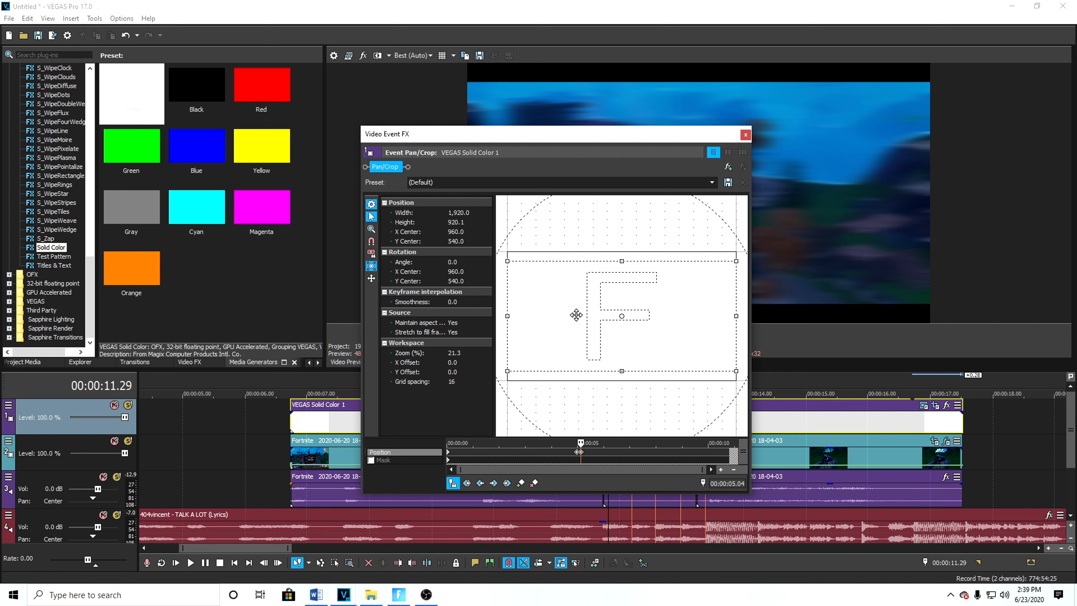
scroll(593, 460, up, 3)
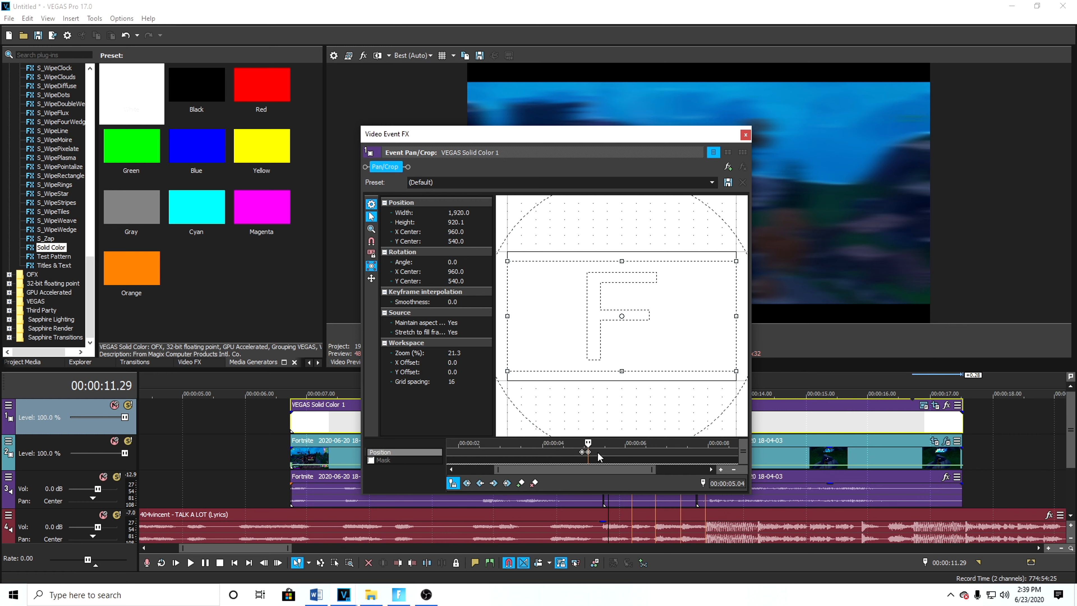
Add a second pair of Position keyframes early in the last clip to bring the crop back to full height
click(582, 452)
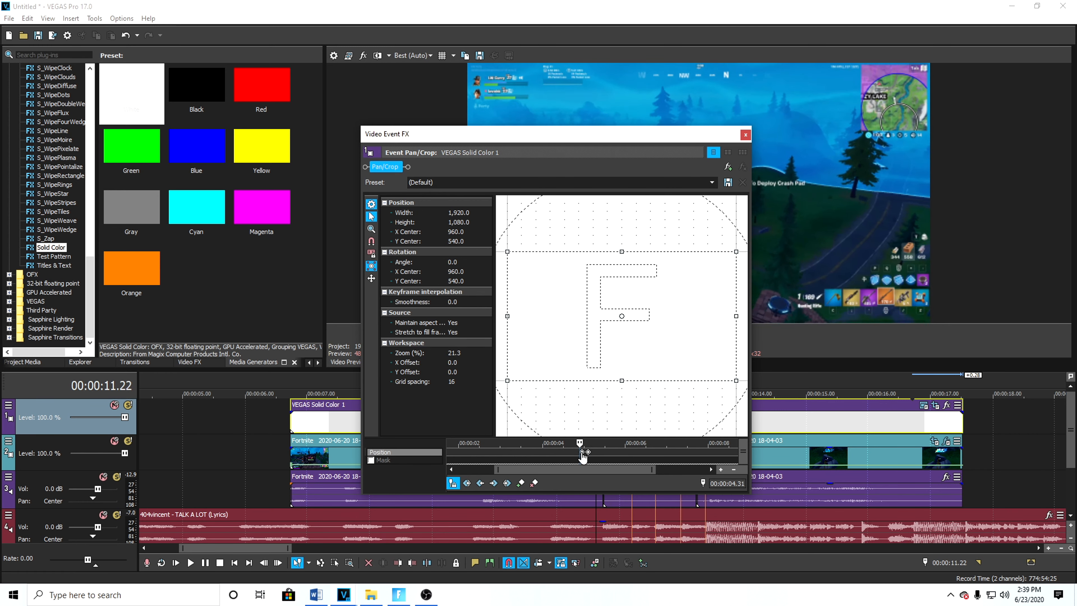
click(678, 453)
click(720, 451)
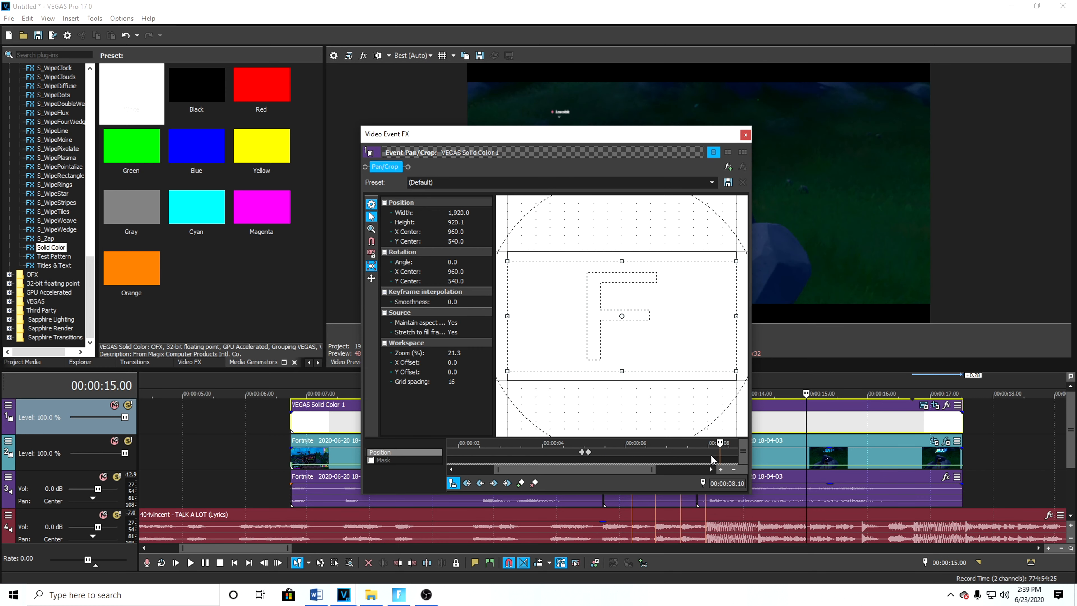
scroll(711, 455, down, 3)
click(688, 454)
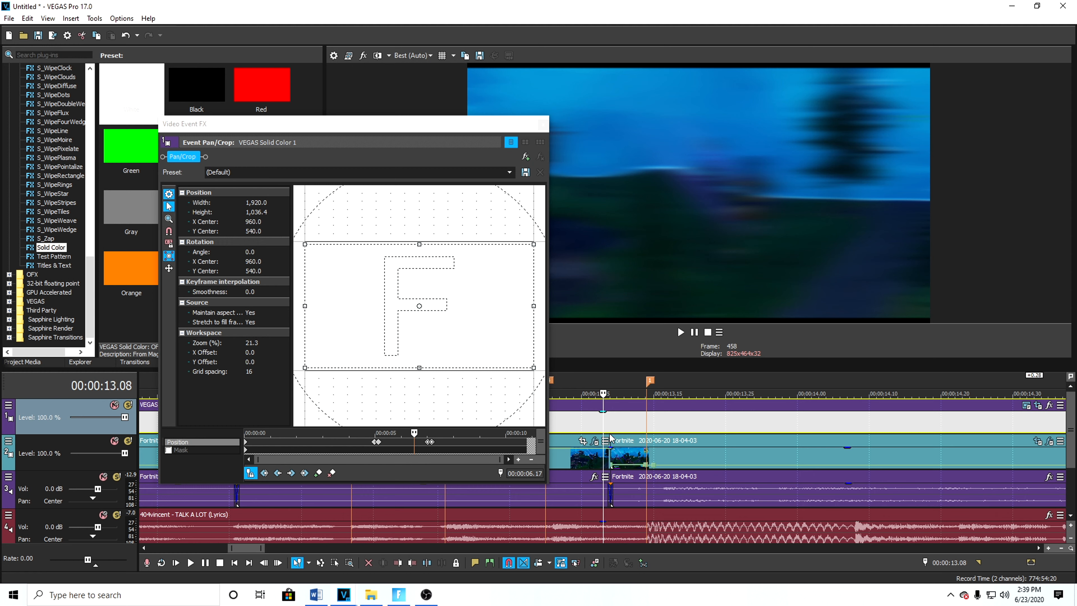
Move the second keyframe pair earlier to the cut between the middle and last clips, and close the Pan/Crop settings
scroll(428, 446, up, 2)
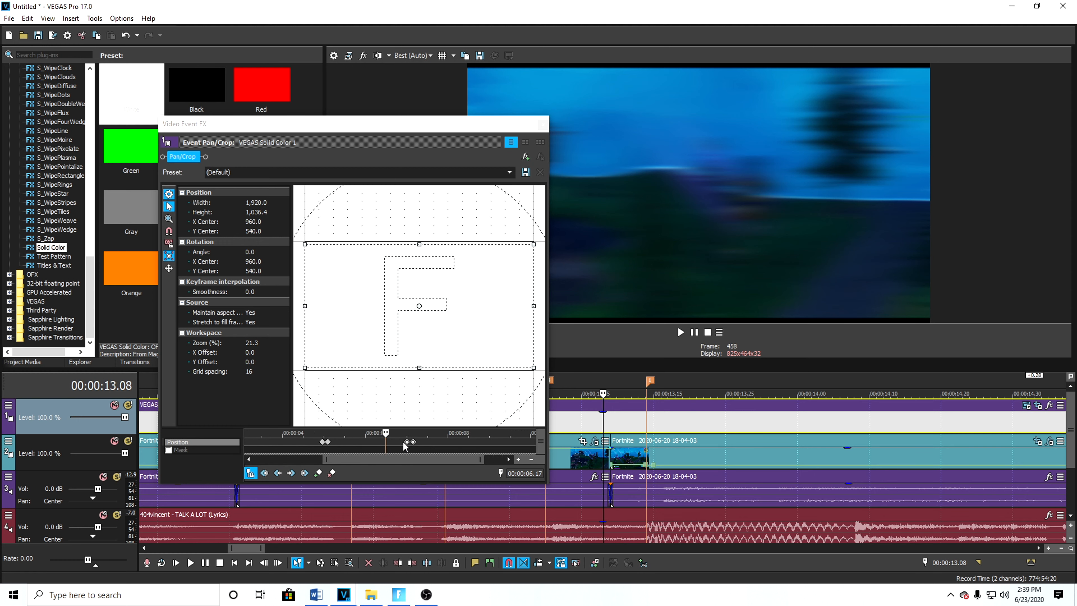
key(Left)
key(Right)
mouse_move(406, 446)
mouse_down()
mouse_move(385, 443)
mouse_move(395, 442)
mouse_up()
click(390, 442)
click(543, 125)
Play the montage through to the last clip to check the animated cinematic bars
key(space)
key(Return)
scroll(653, 456, down, 5)
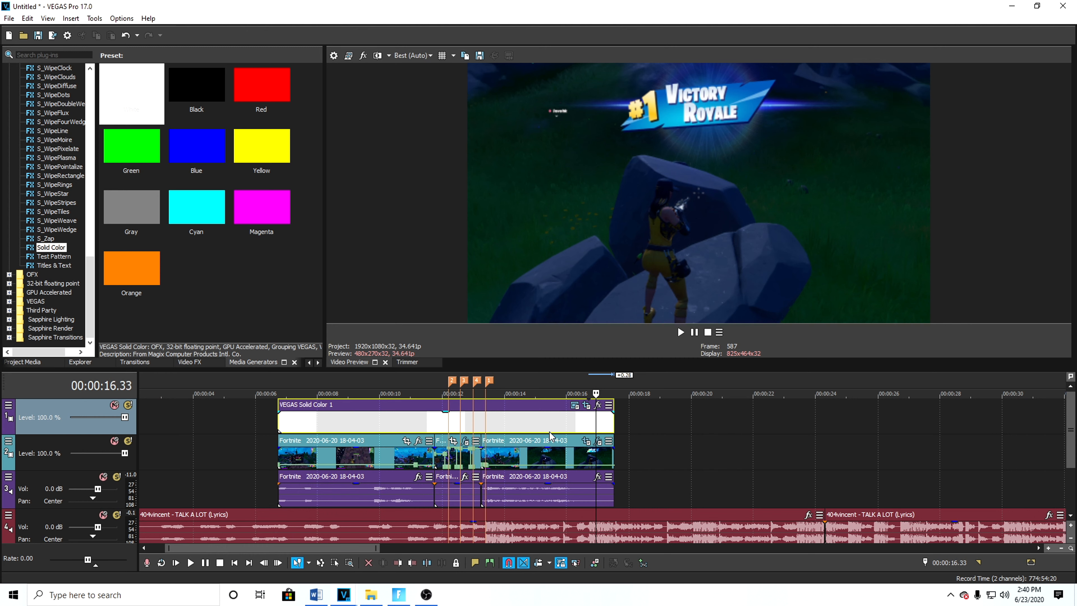